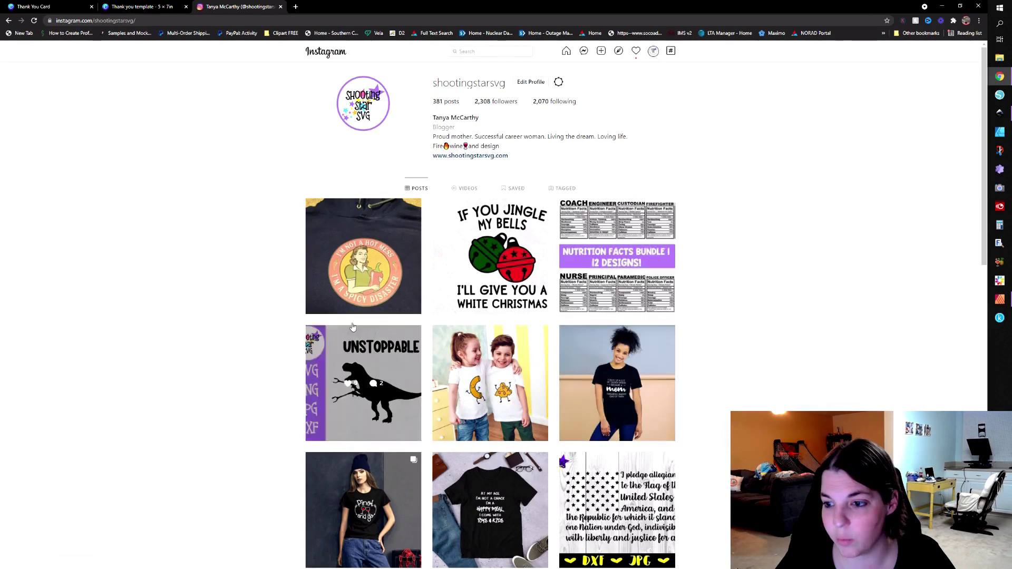
Return to the thank-you PDF, test its Pinterest link, and go back to view the card enlarged
click(8, 21)
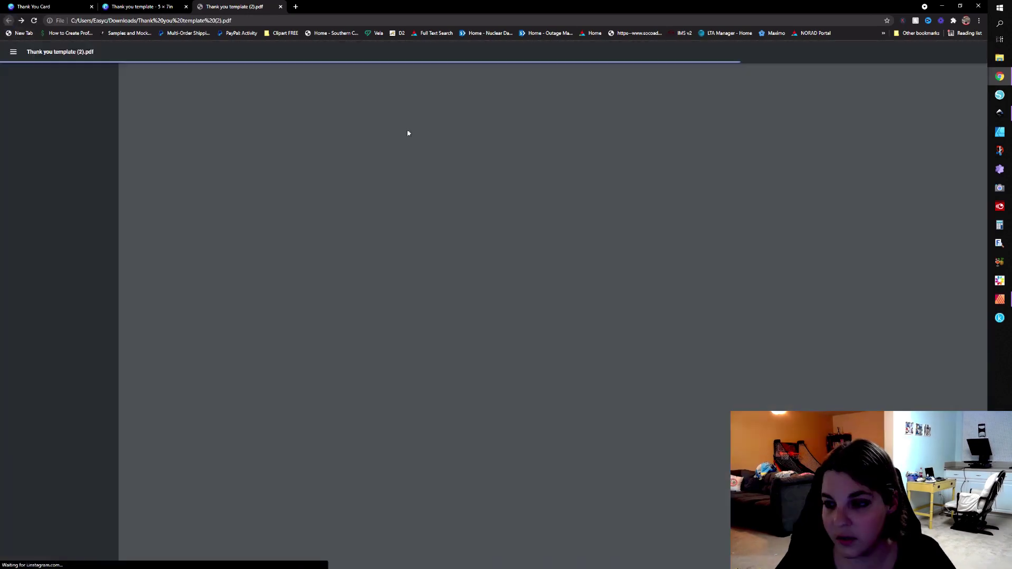
click(599, 143)
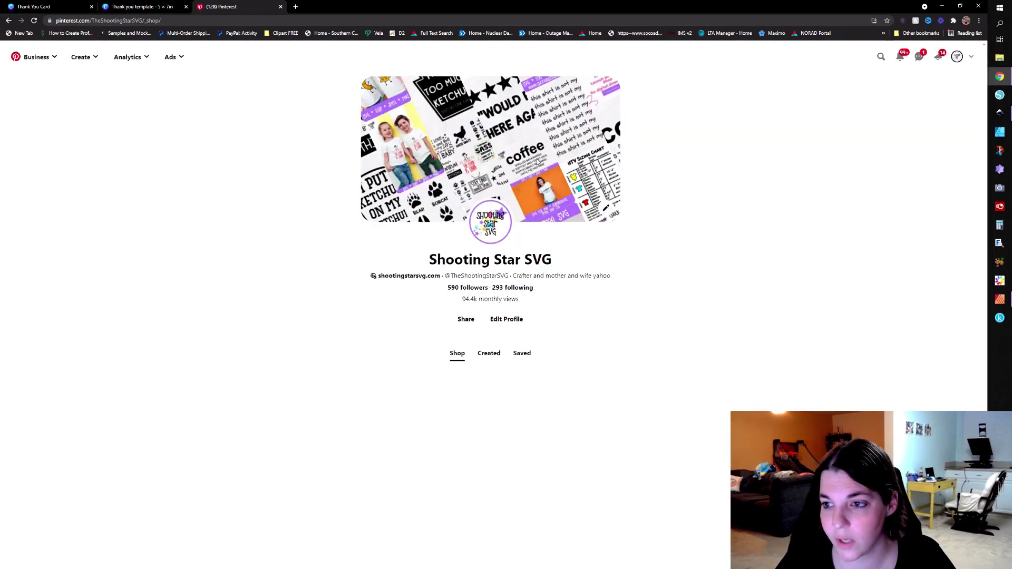
click(9, 21)
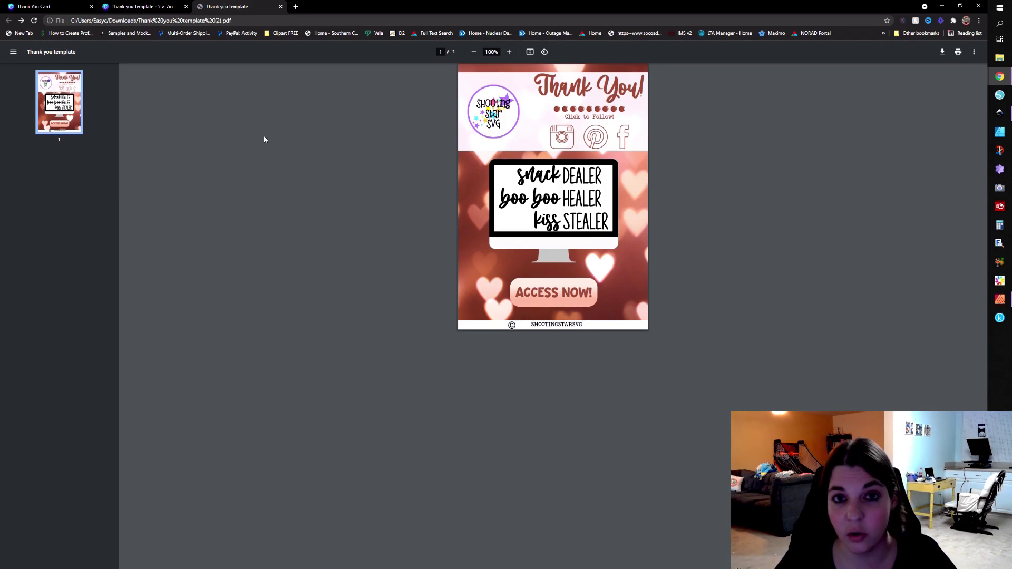
scroll(486, 235, up, 5)
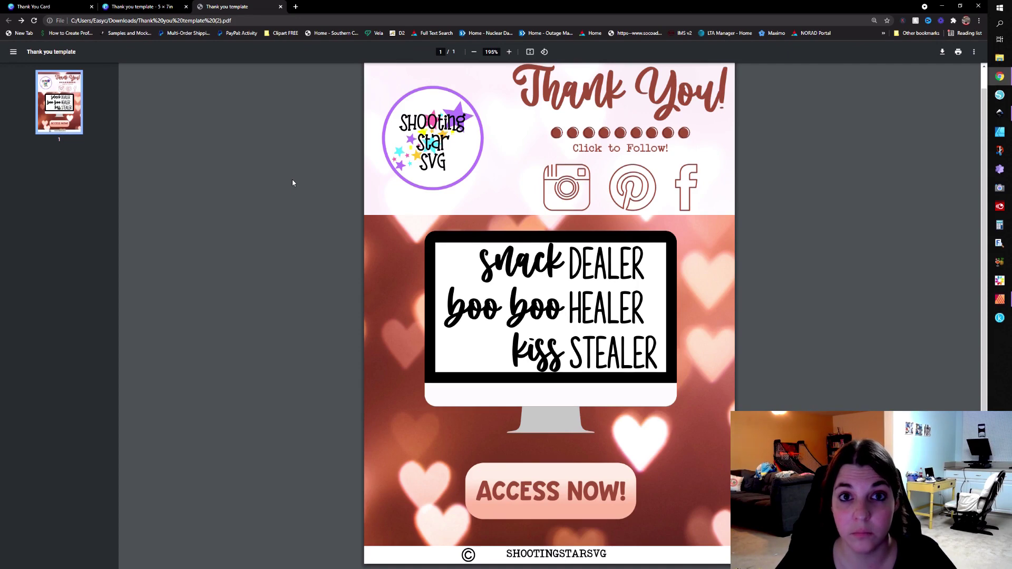
Switch to the Thank you template design in Canva and delete the shop logo from its frame beside the Thank You heading
click(136, 5)
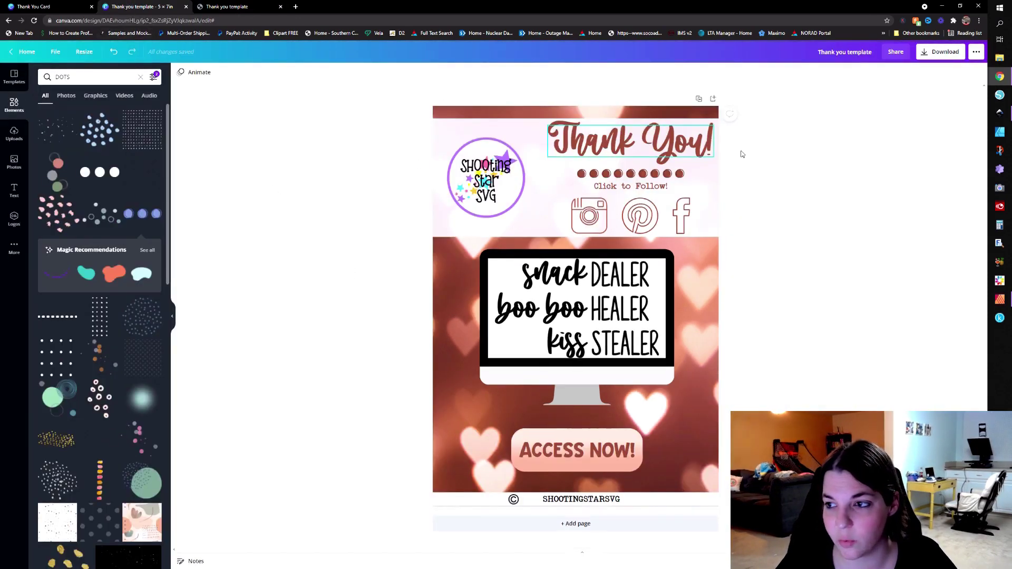
click(310, 220)
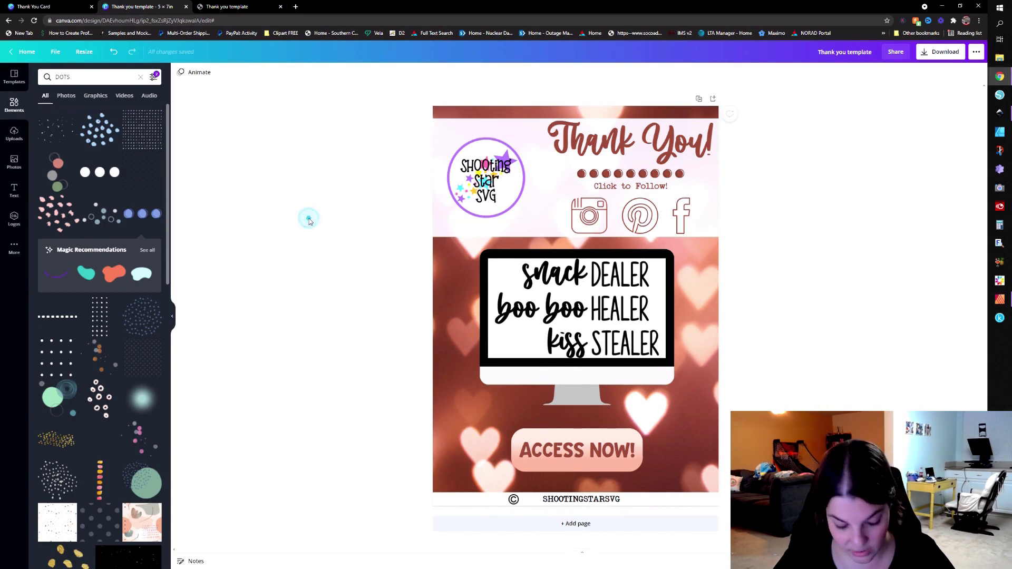
click(489, 196)
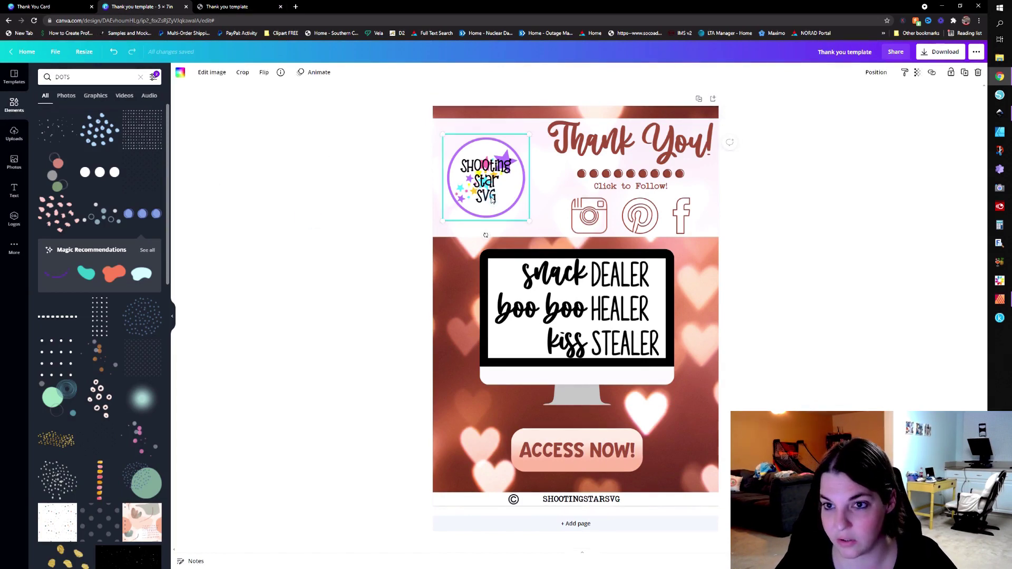
key(Delete)
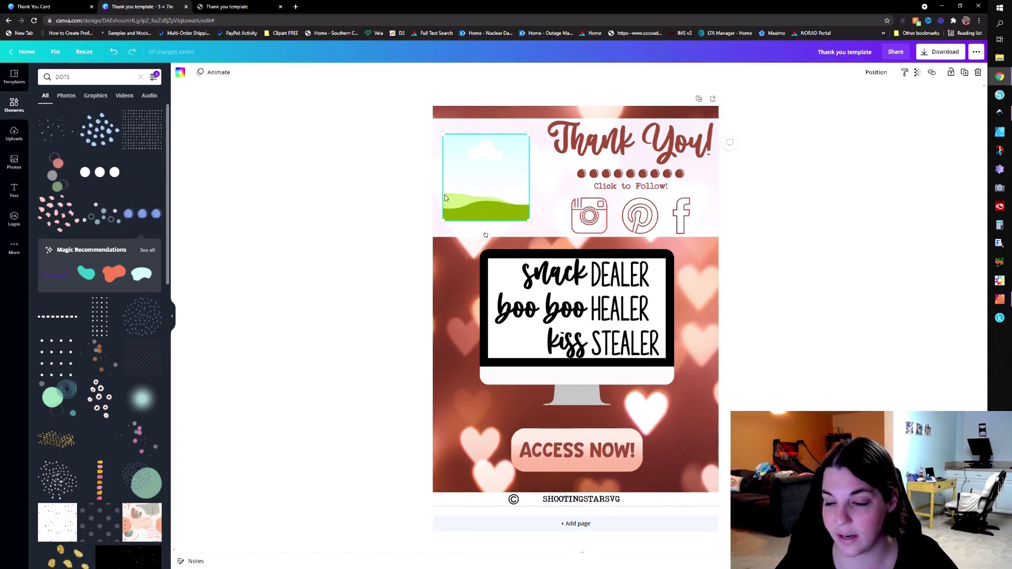
Delete the "snack dealer" artwork from the computer monitor frame, leaving the frame empty
click(570, 328)
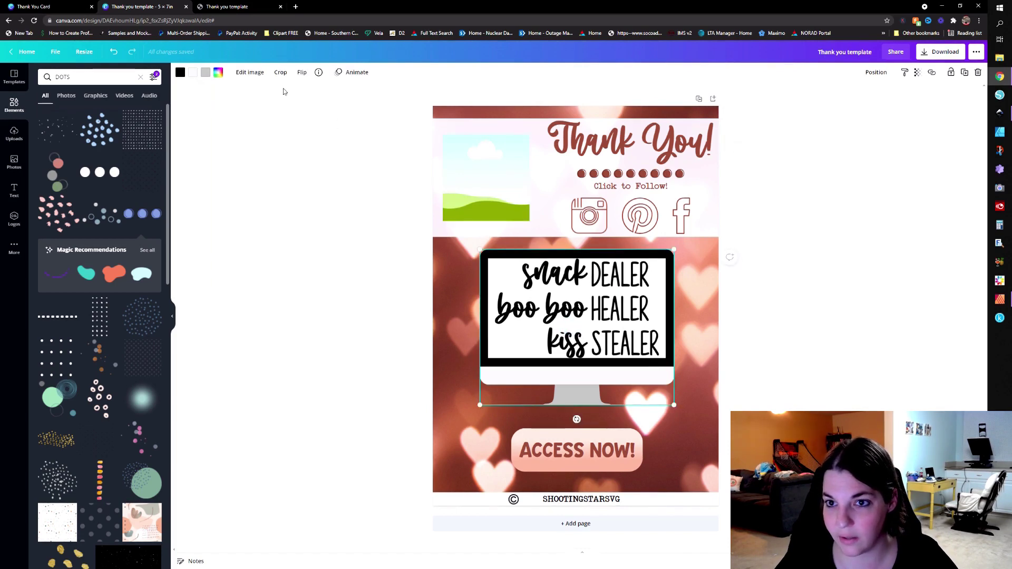
click(252, 75)
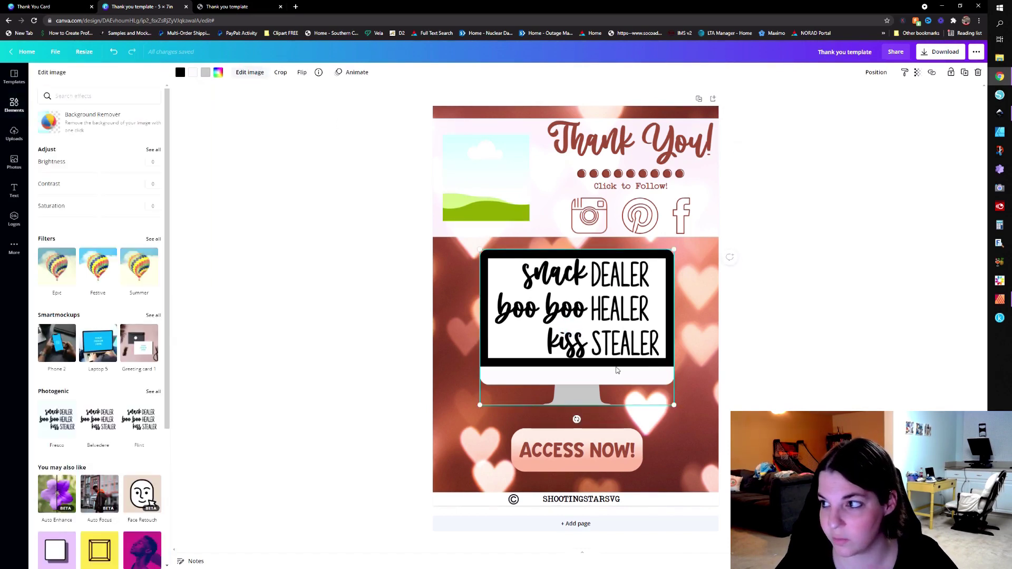
key(Delete)
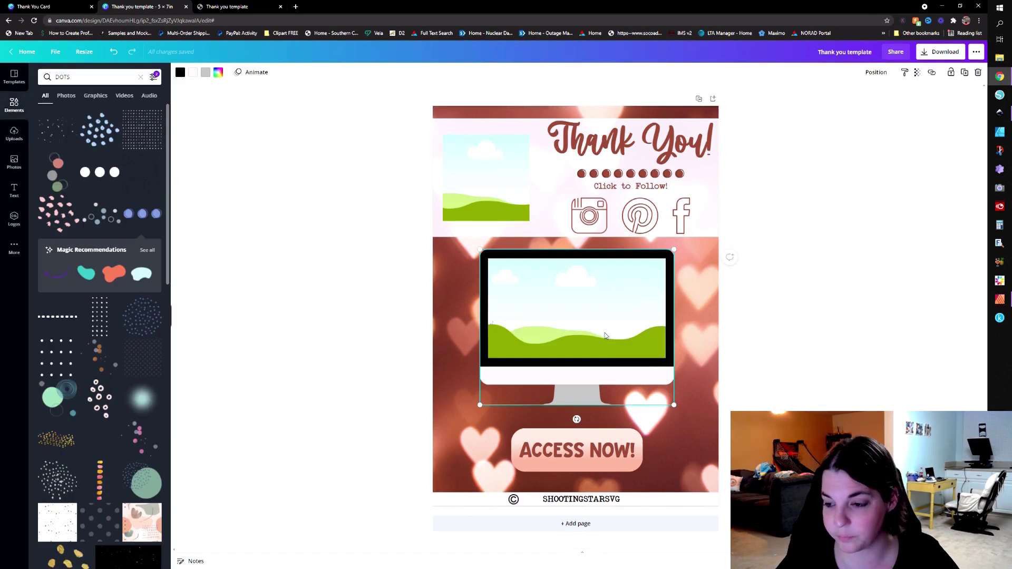
click(367, 337)
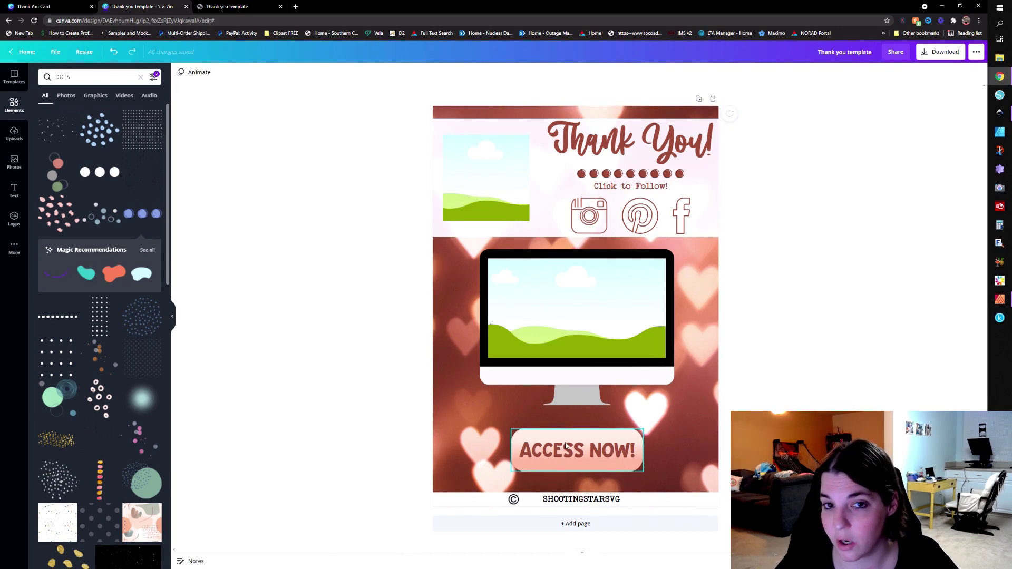
Open Canva's home in a separate tab and, from all designs, open the "I tell my tattoo artist" review design
right_click(33, 55)
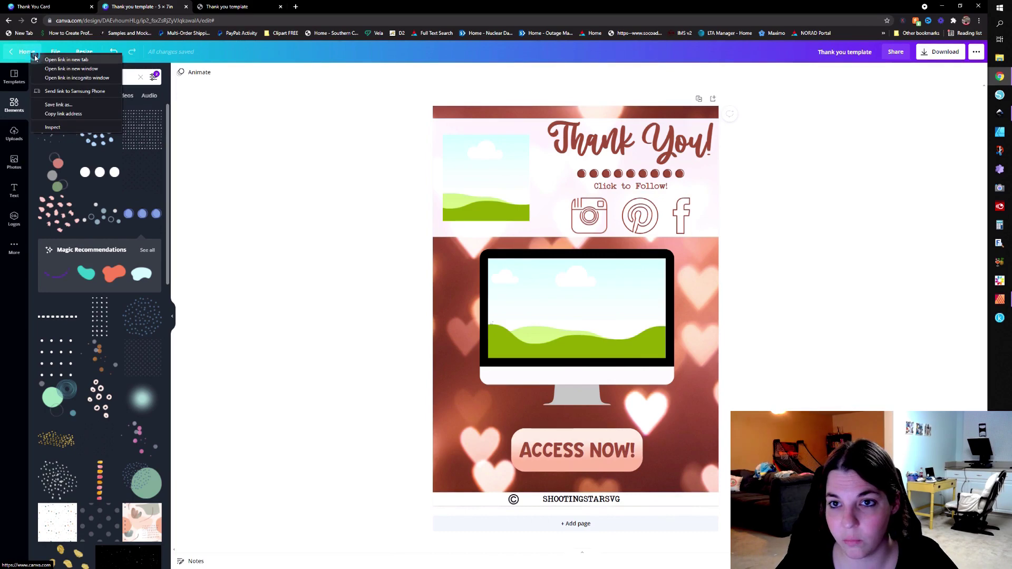
click(58, 59)
click(226, 7)
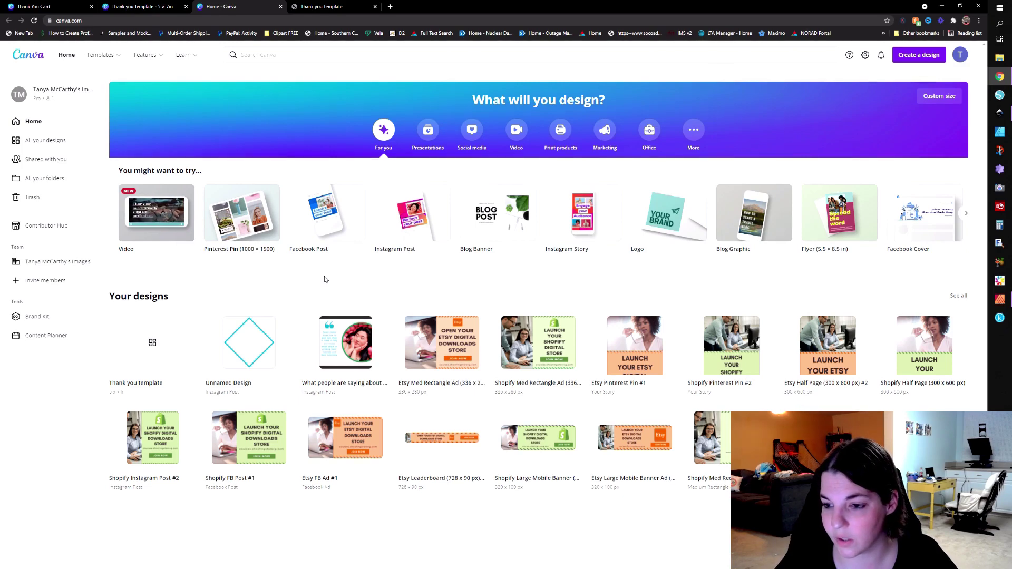
click(958, 296)
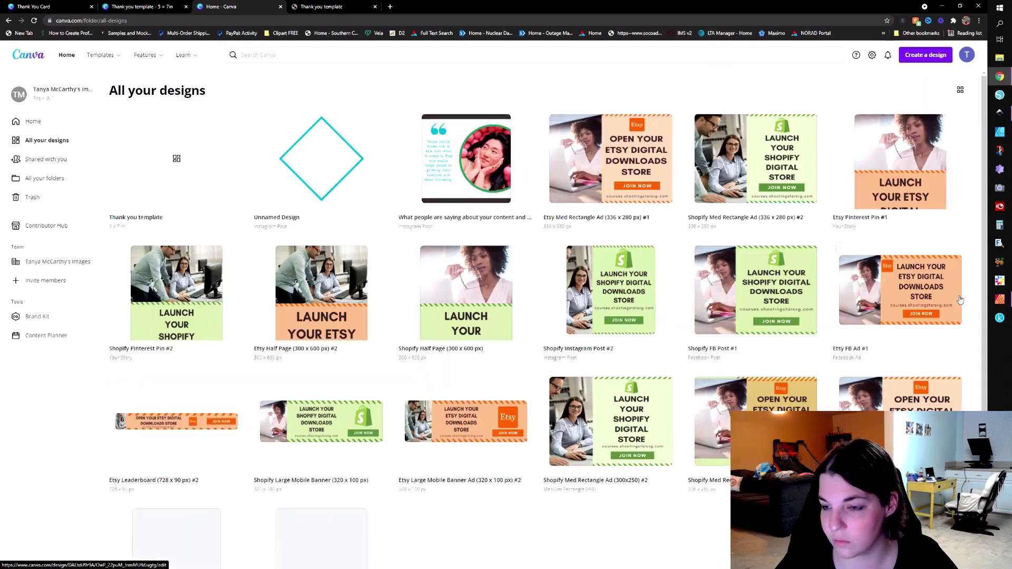
scroll(581, 238, down, 4)
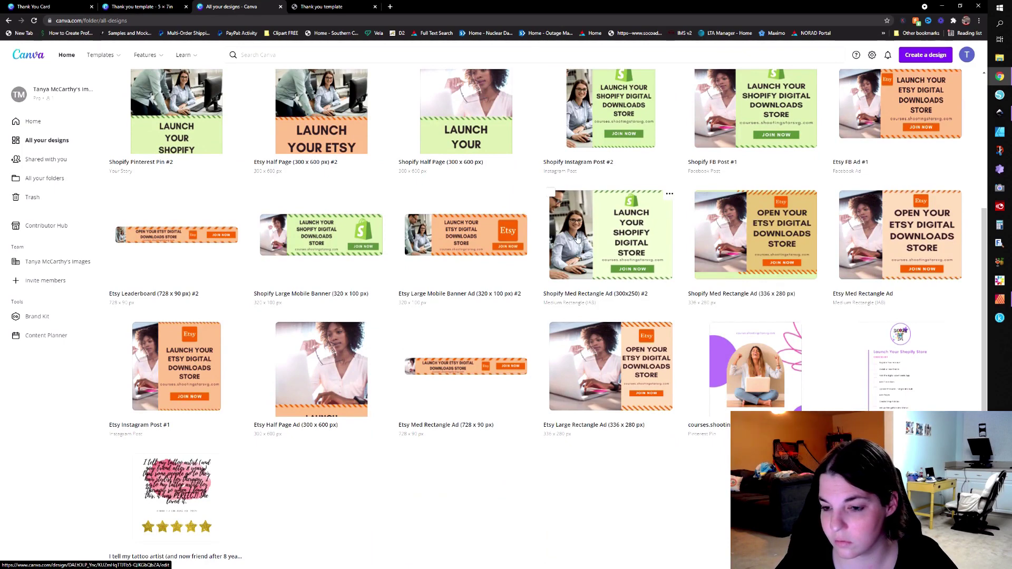
click(191, 483)
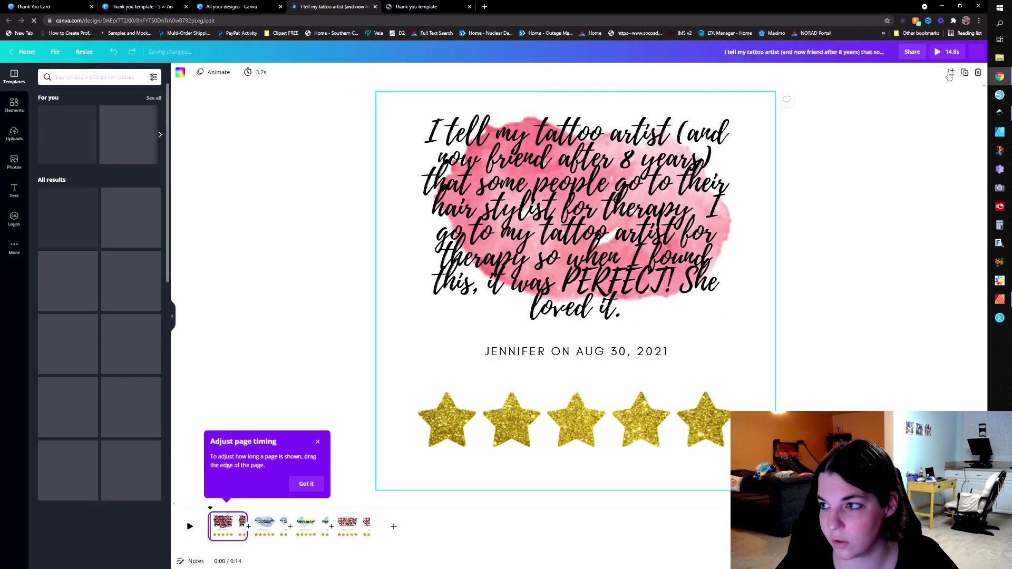
Set the review design's share link to "use as template" and copy that link
click(856, 52)
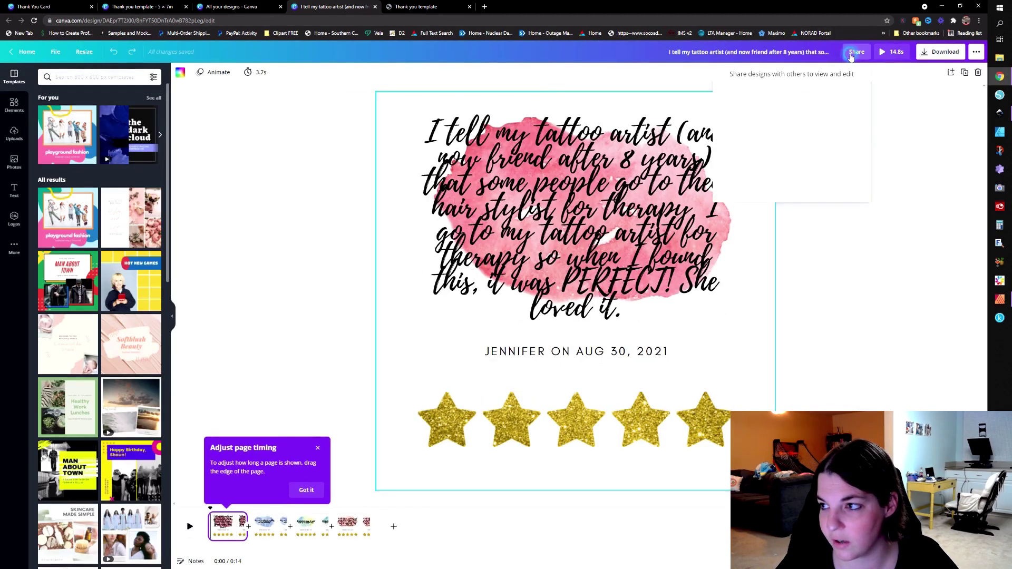
click(798, 165)
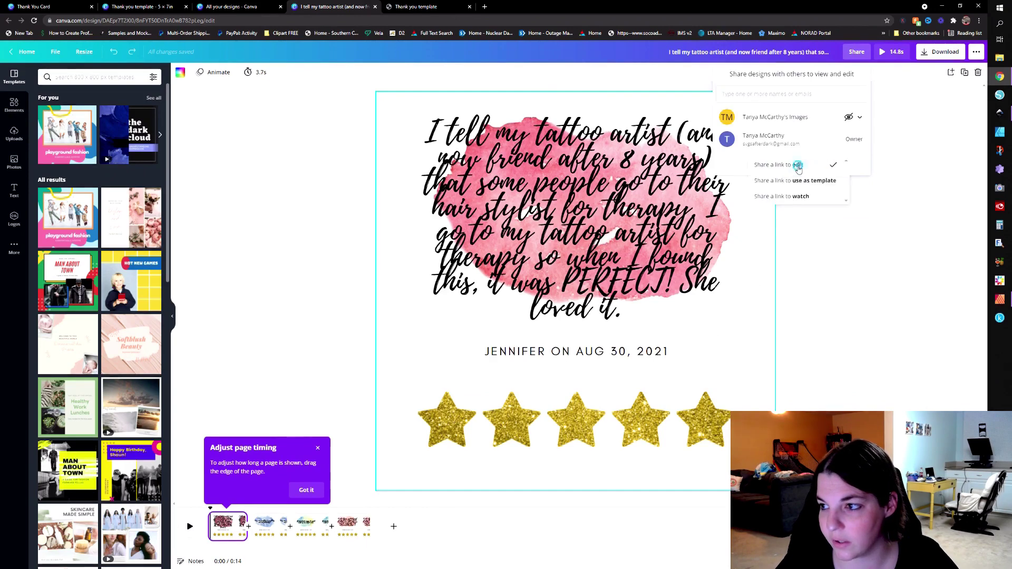
click(811, 181)
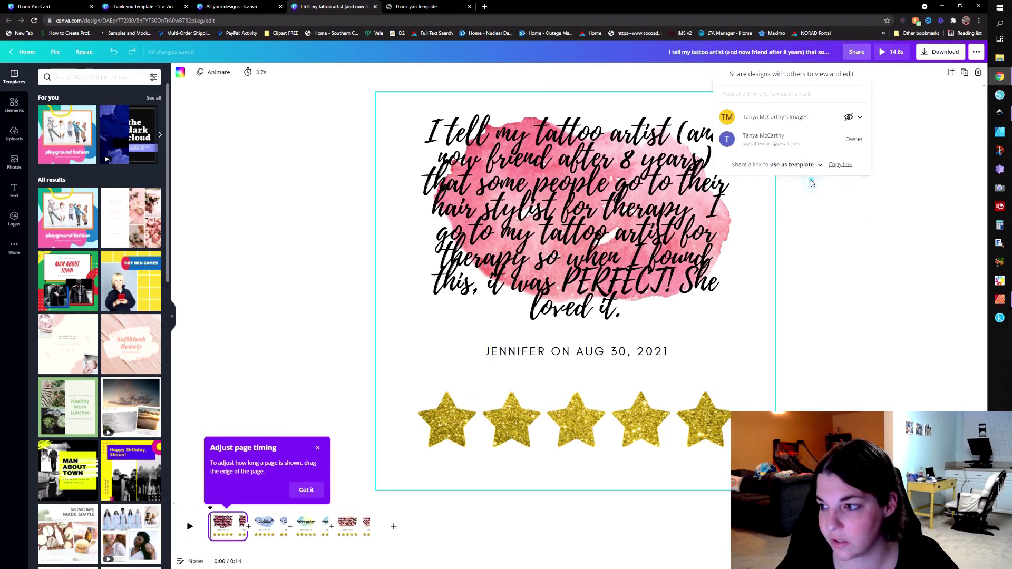
click(812, 166)
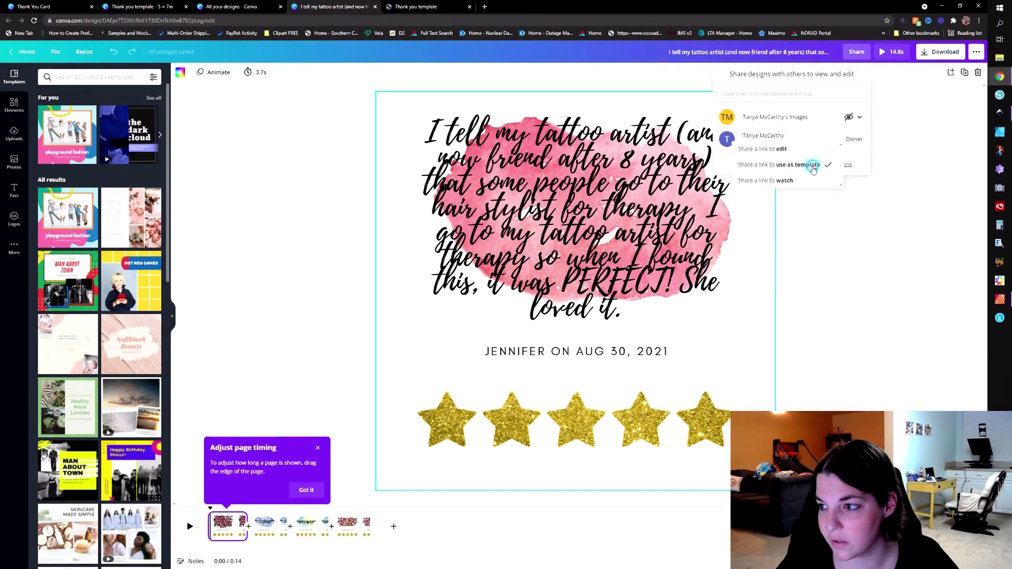
click(813, 166)
click(846, 164)
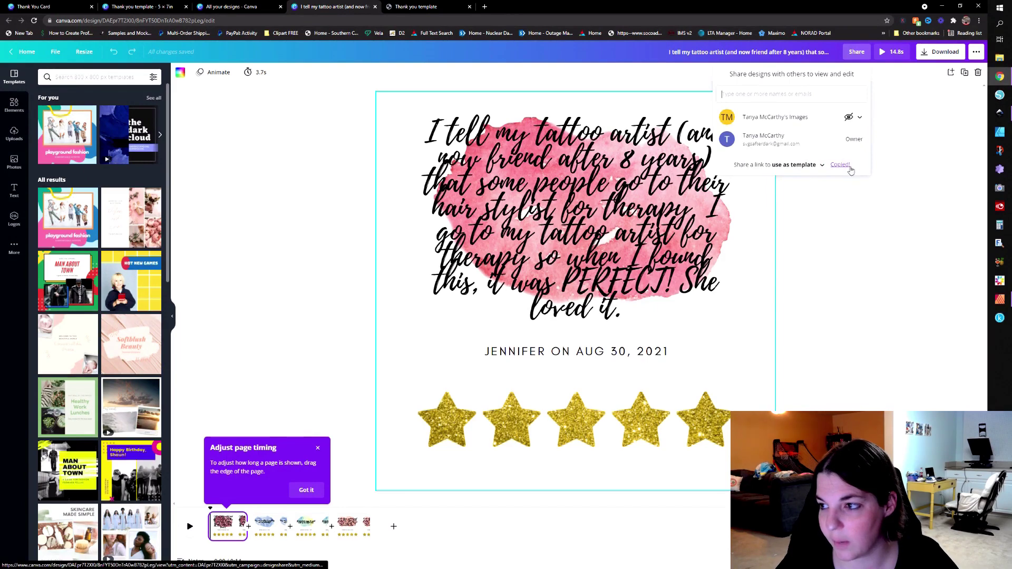
Return to the Thank you template and attach the copied template link to the "ACCESS NOW!" button
click(143, 6)
click(565, 434)
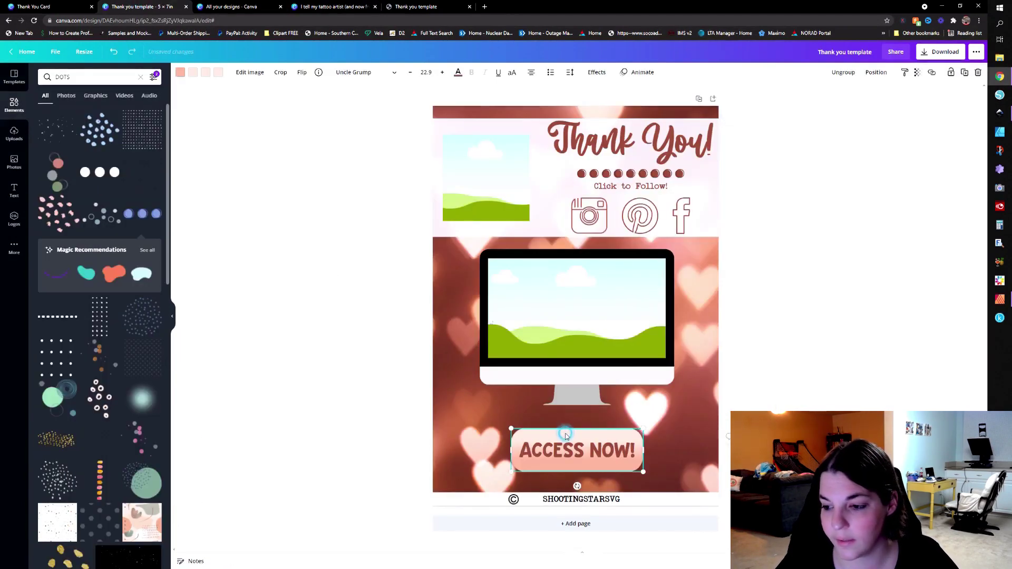
click(932, 76)
click(832, 109)
key(ctrl+v)
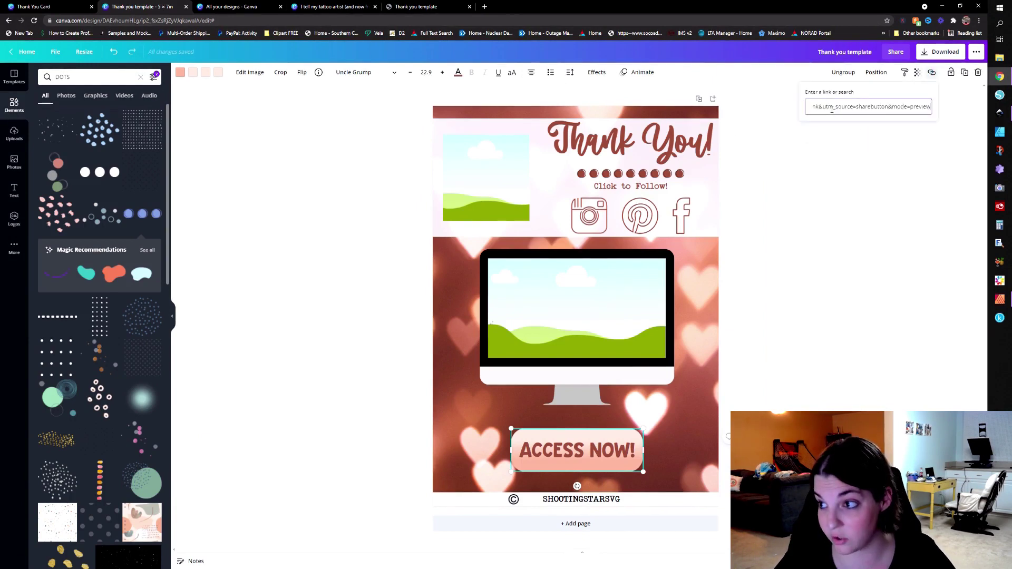
key(Return)
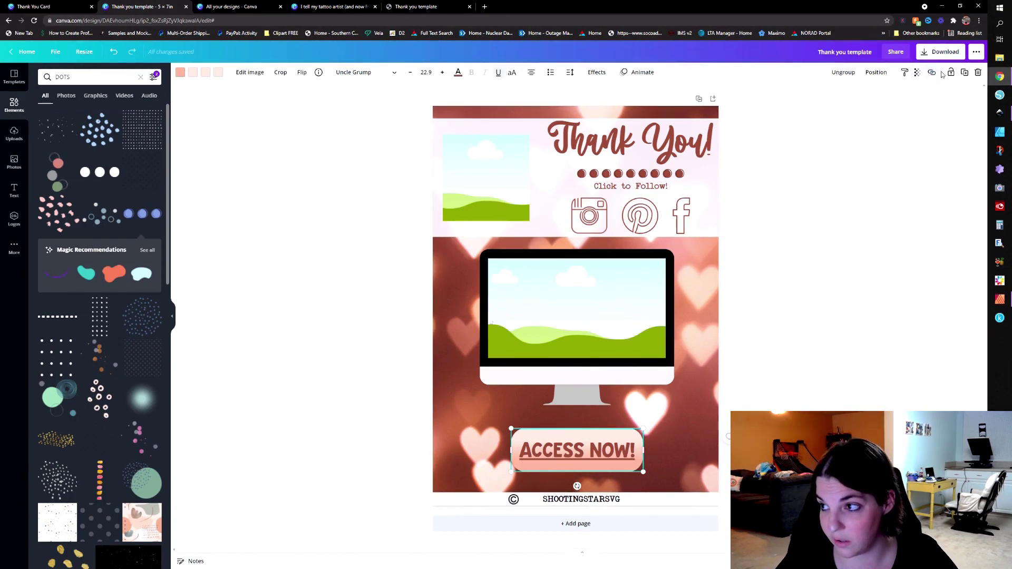
Follow the "ACCESS NOW!" button's link to check the shared template page, then close that page
click(930, 74)
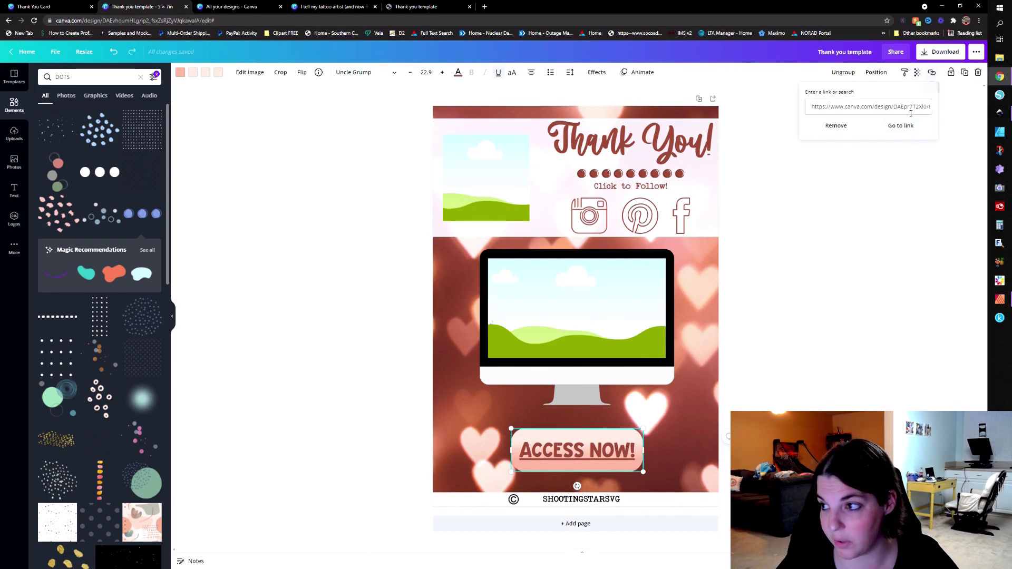
click(900, 126)
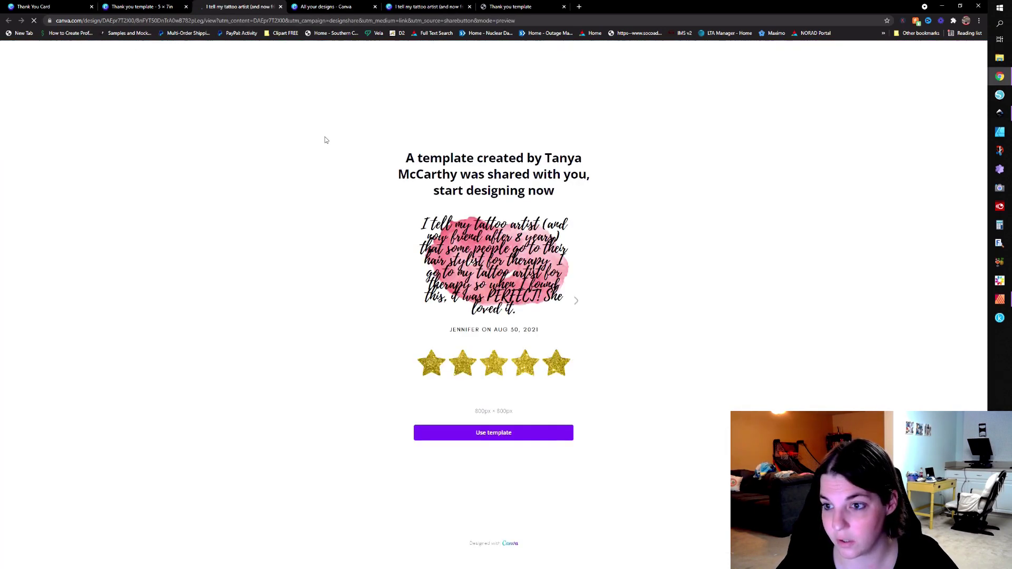
click(279, 7)
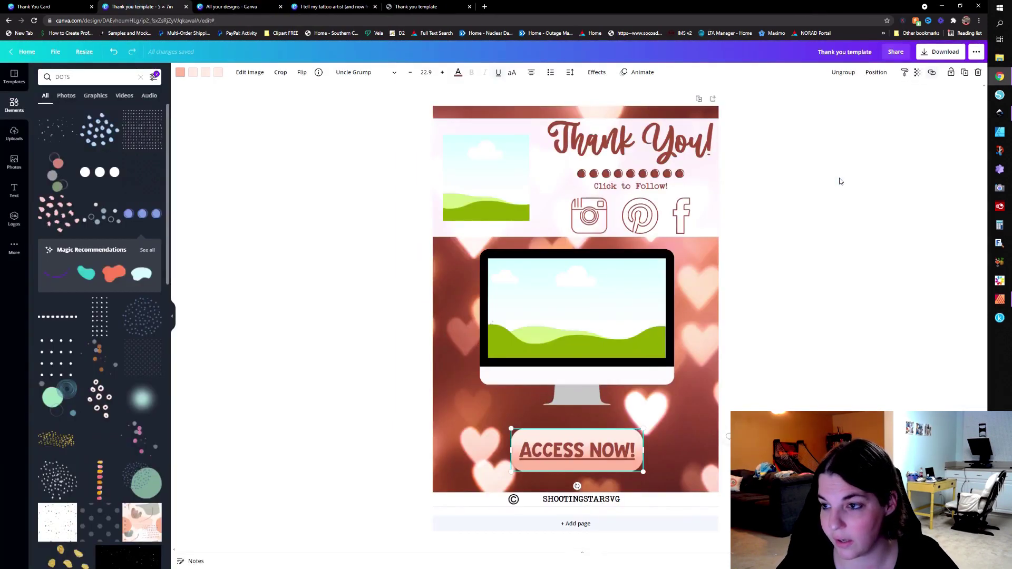
Check the link attached to the Instagram icon, then deselect the icon
click(593, 226)
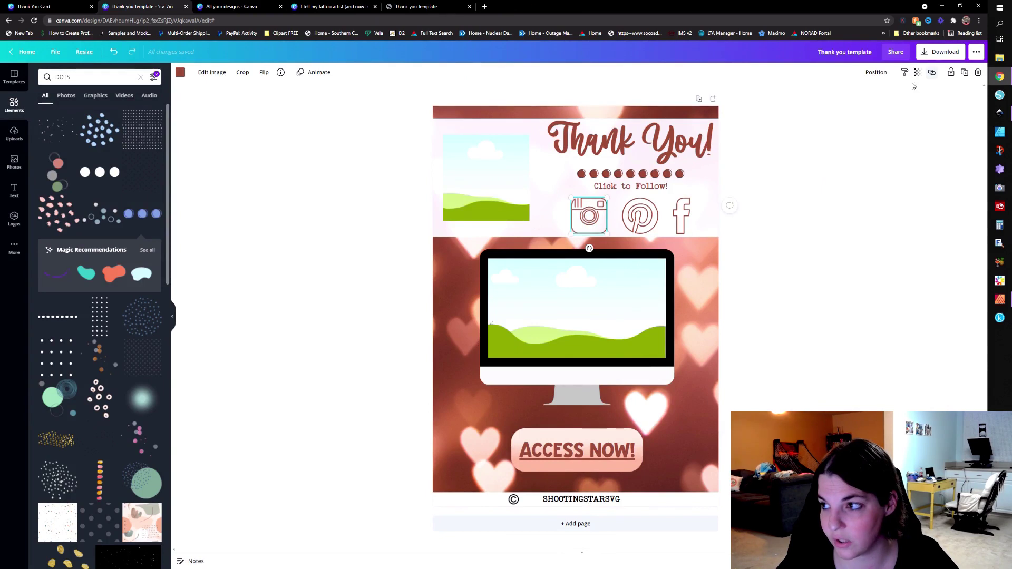
click(931, 73)
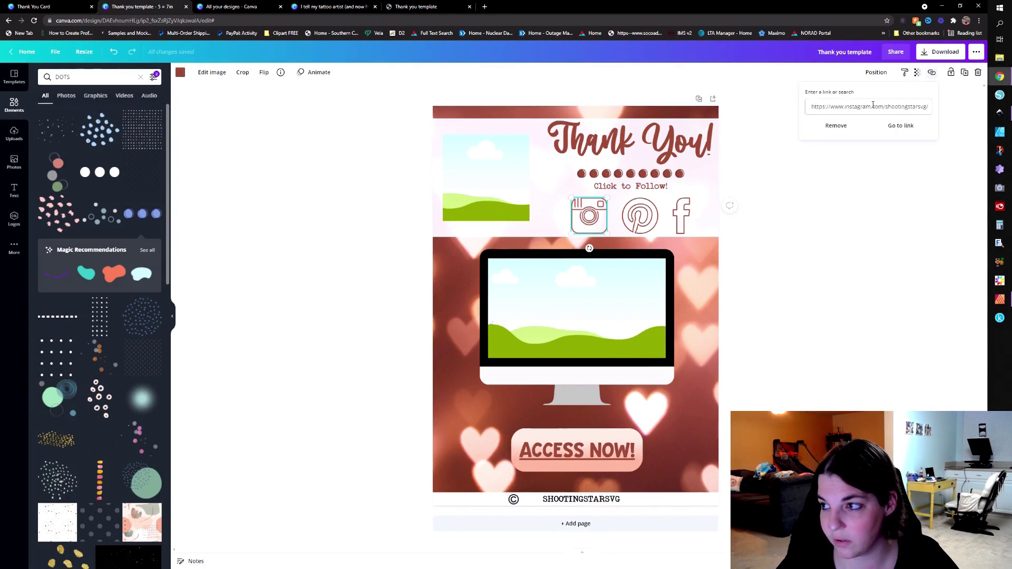
click(845, 201)
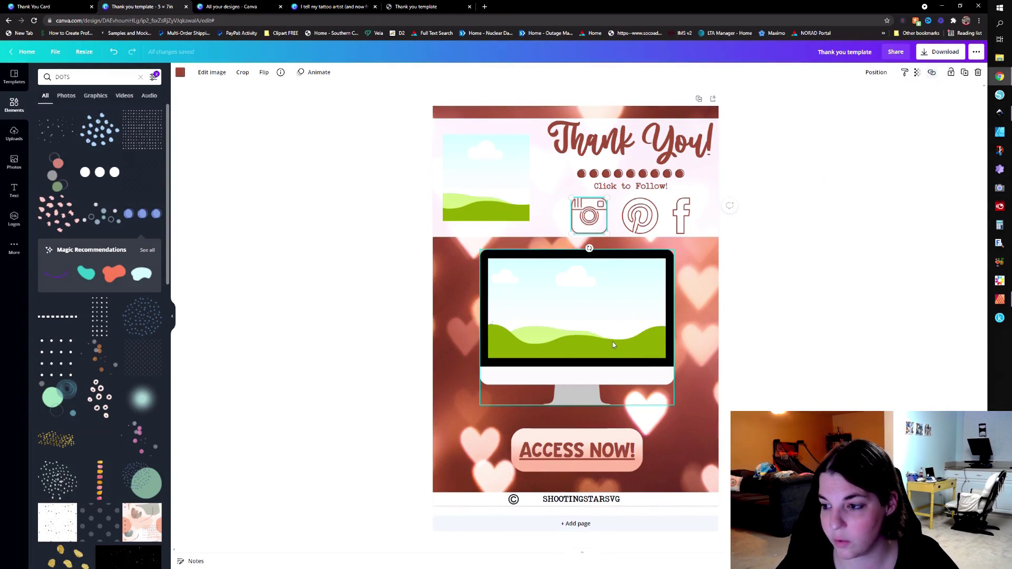
click(846, 294)
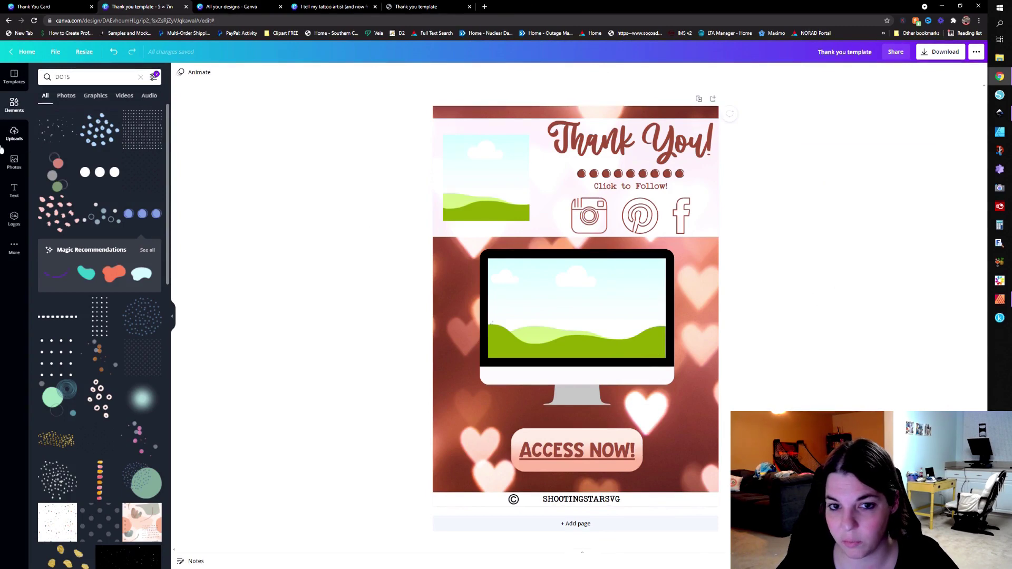
Fill the empty header frame with the uploaded Shooting Star SVG logo and the monitor frame with the uploaded "snack dealer" artwork
click(14, 135)
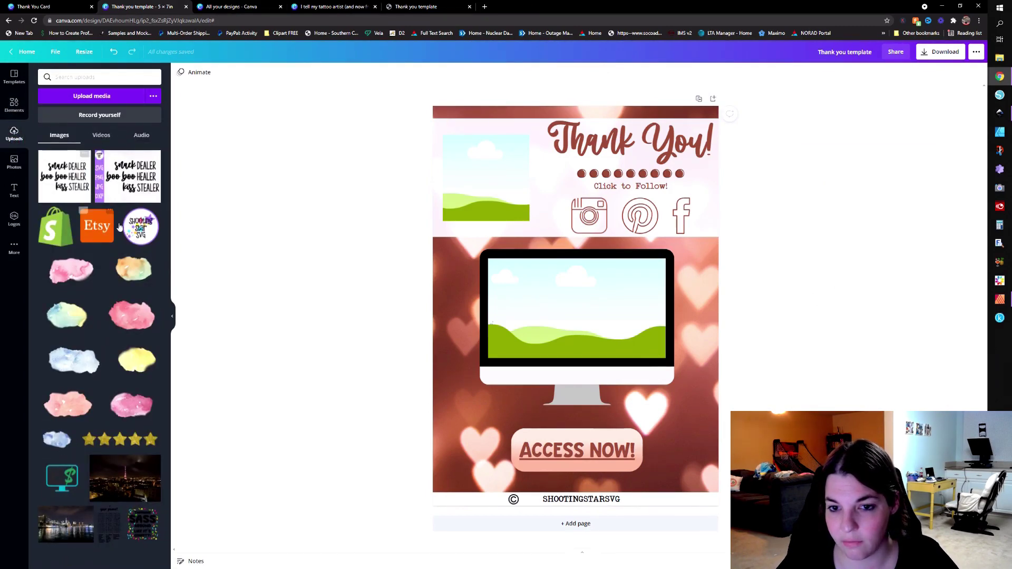
drag(136, 229, 456, 175)
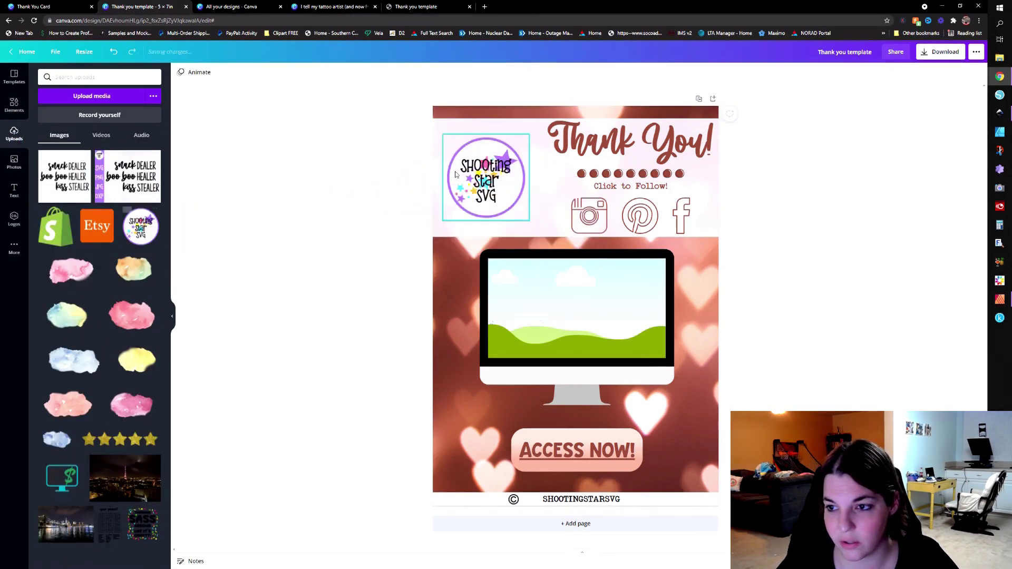
drag(54, 178, 471, 297)
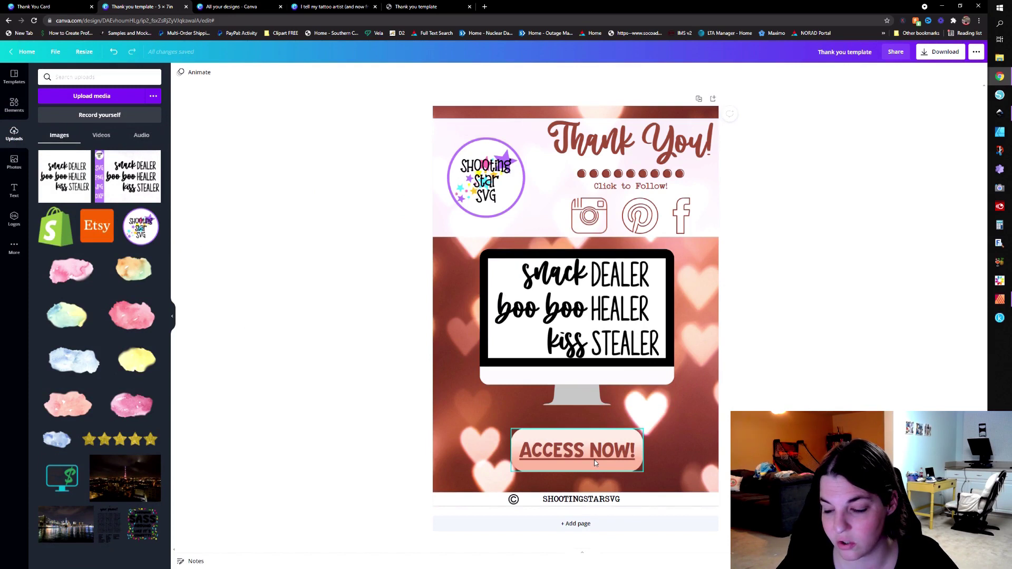
Download the finished thank-you card as a PDF so that its links work
click(573, 499)
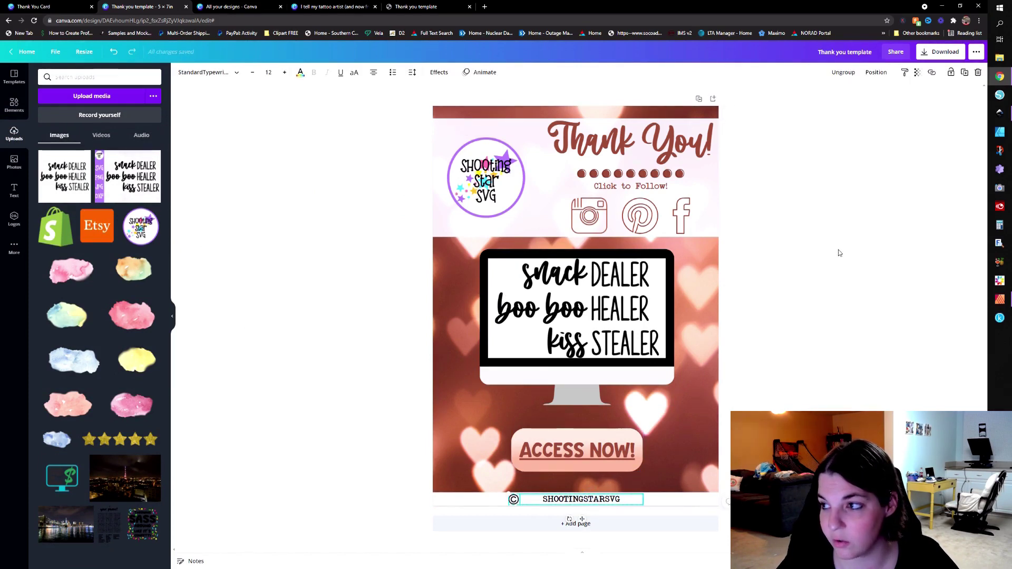
click(838, 217)
click(941, 52)
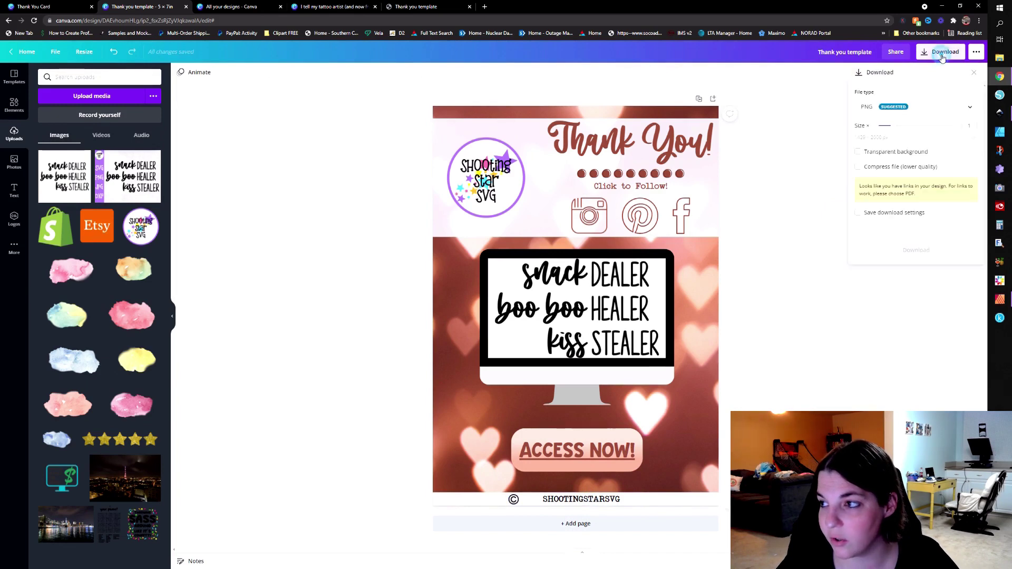
click(914, 108)
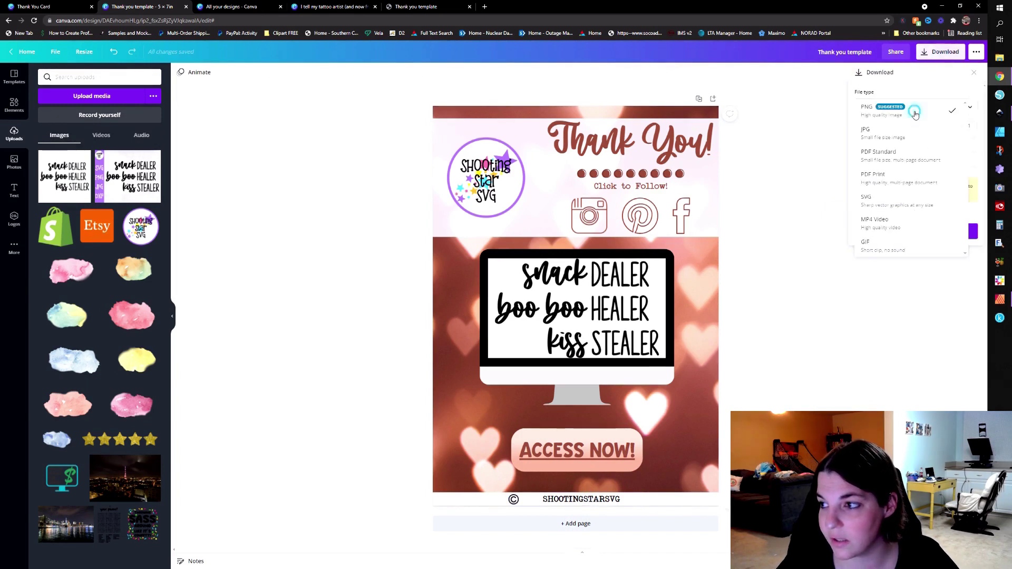
click(902, 181)
click(899, 160)
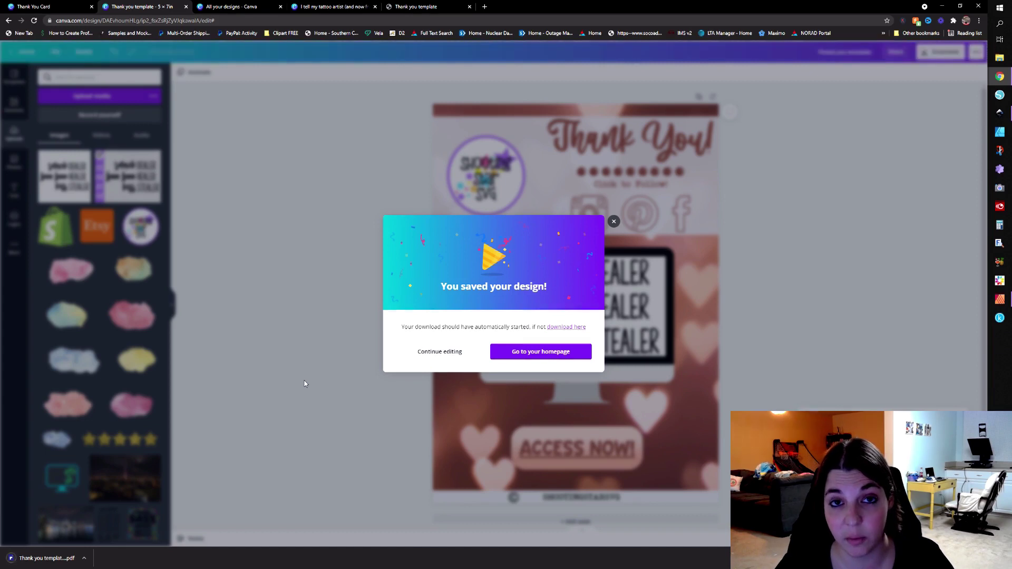
Open the downloaded thank-you card PDF, test the Instagram icon's link, and return to the PDF
click(22, 551)
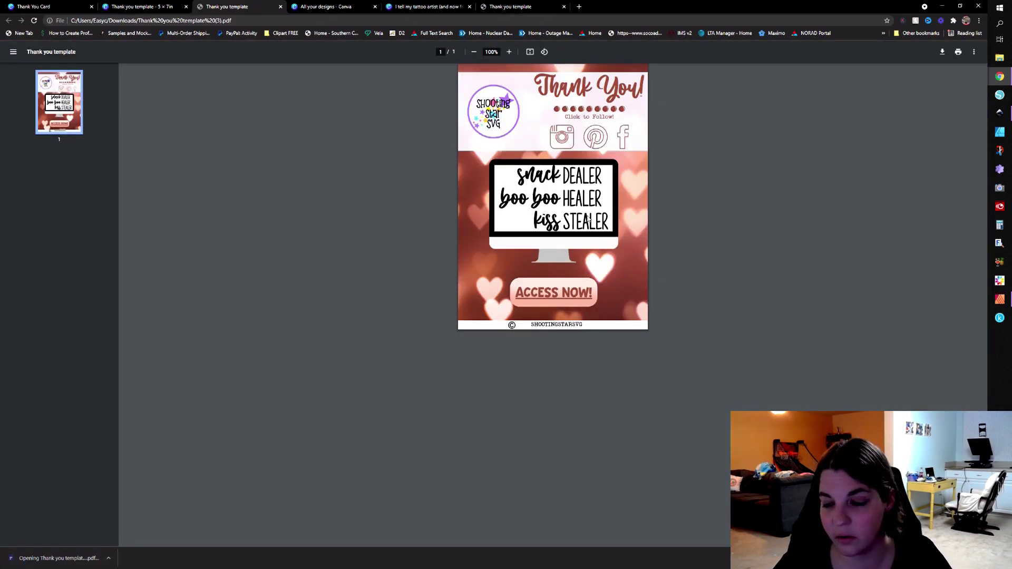
scroll(589, 220, up, 4)
scroll(589, 221, down, 3)
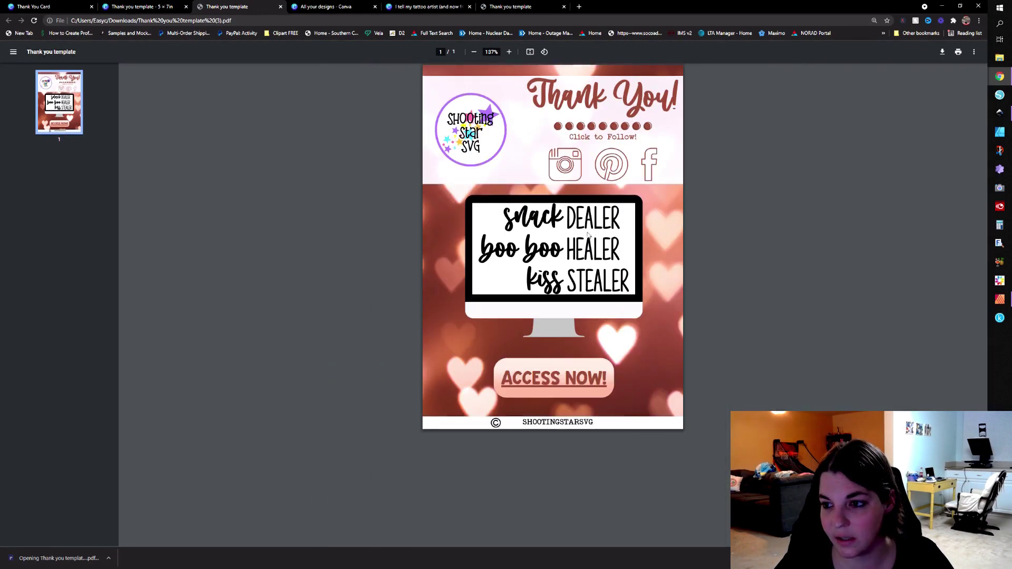
click(562, 166)
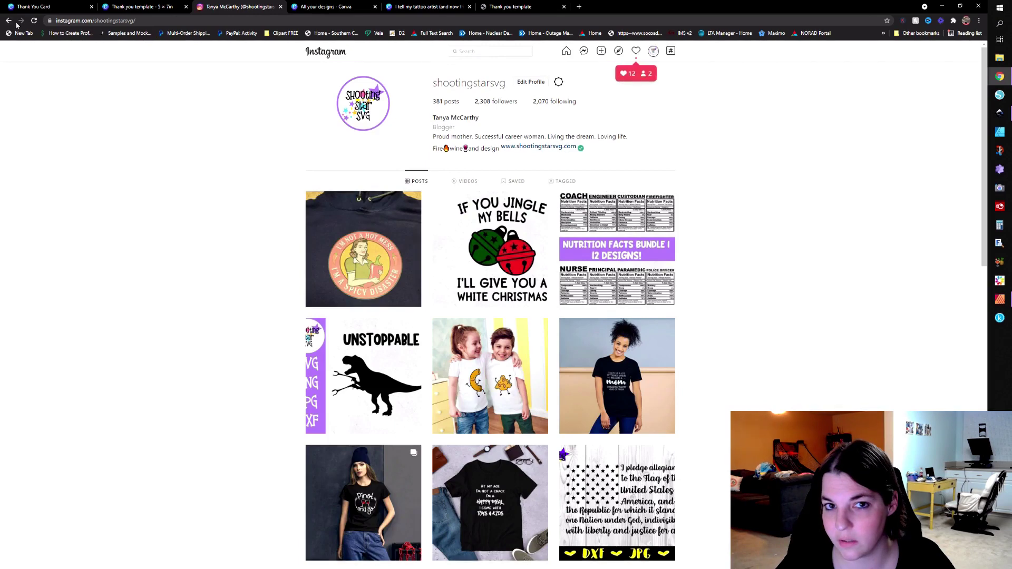
click(9, 21)
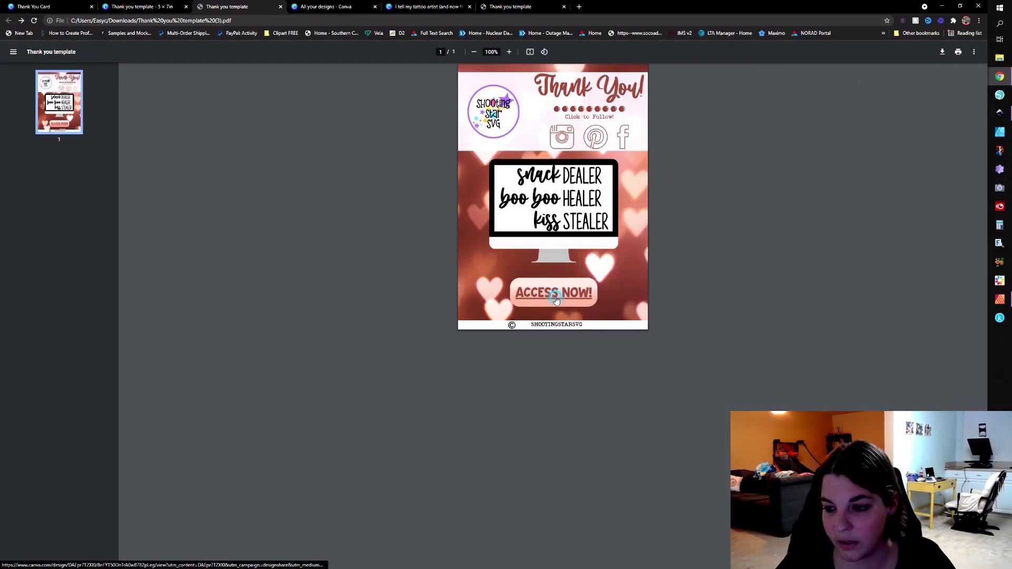
Test the "ACCESS NOW!" button's link in the PDF, then go back and look at the card up close
click(556, 300)
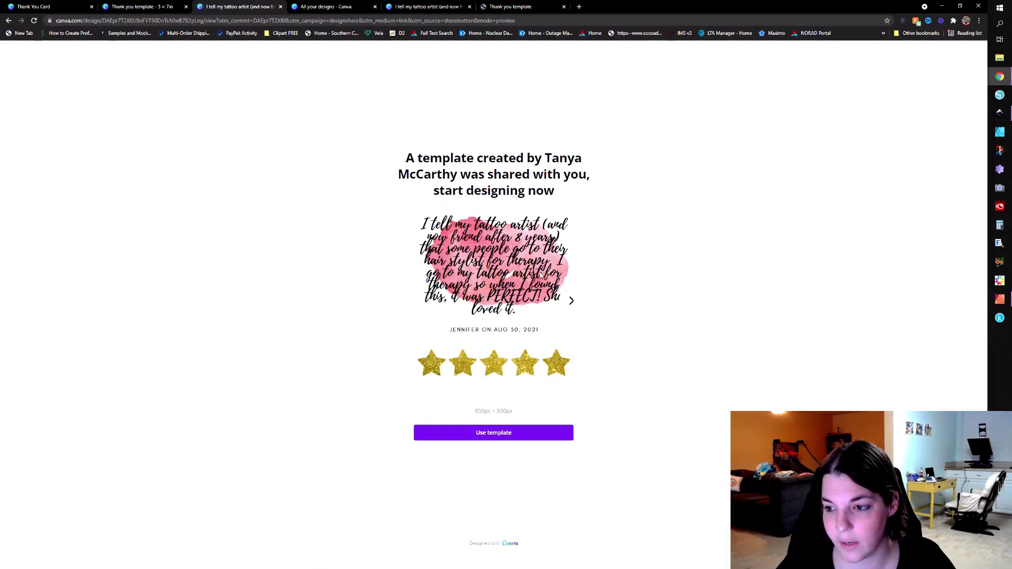
click(8, 21)
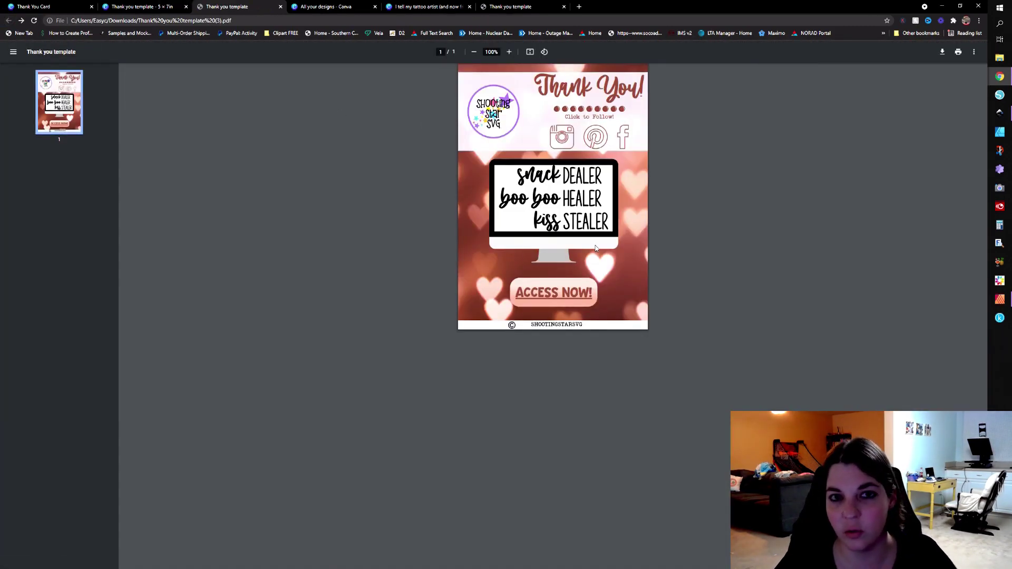
scroll(596, 247, up, 5)
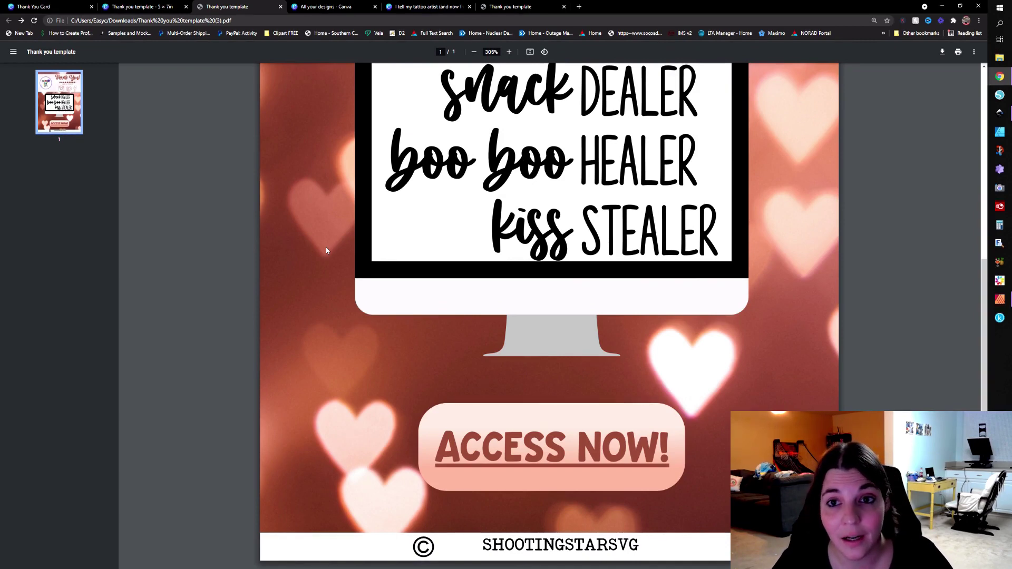
Return to the Thank you template design, dismiss the download message, and delete the Shooting Star SVG logo from the header frame
click(141, 6)
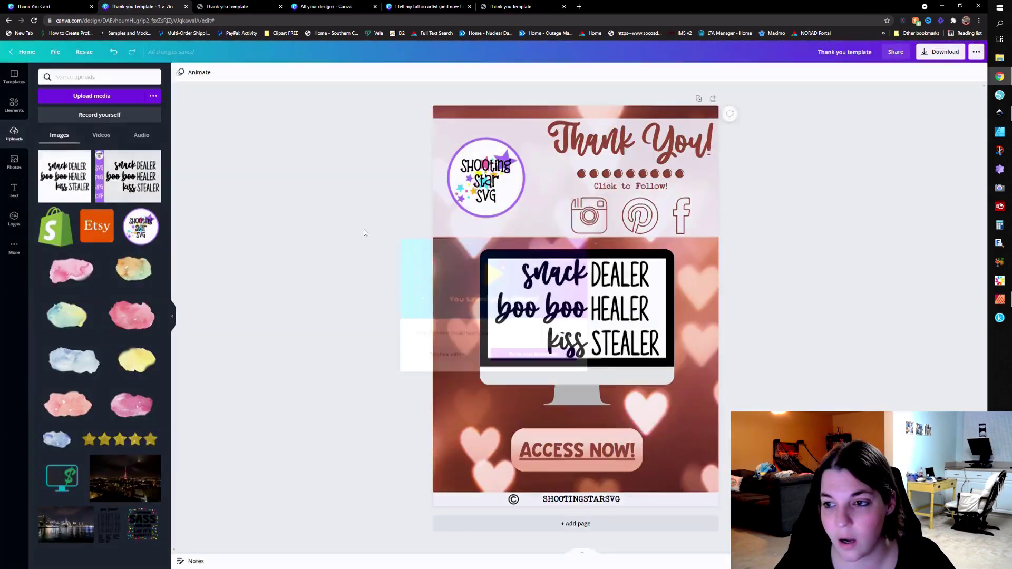
click(613, 233)
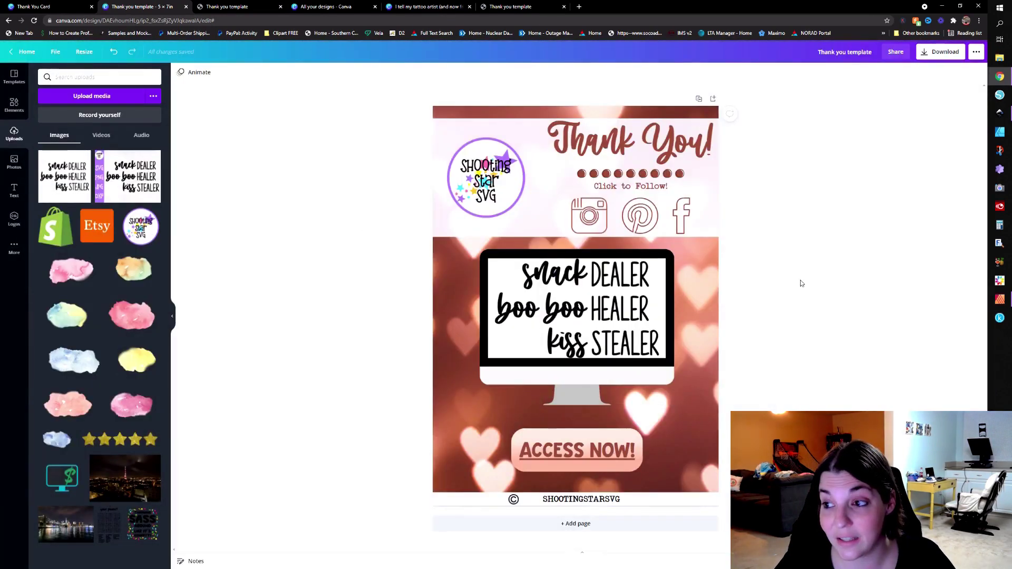
click(477, 181)
key(Delete)
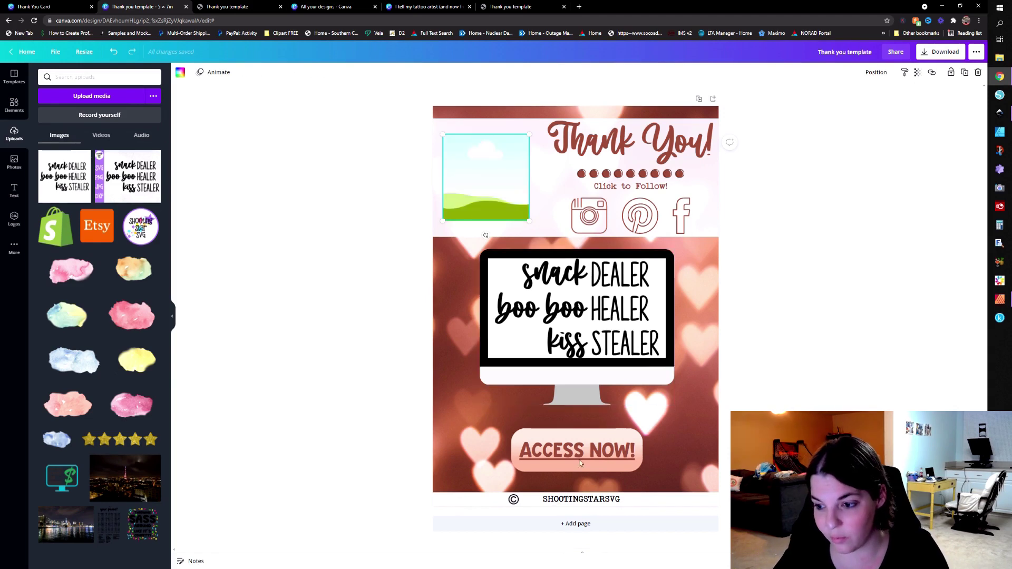
Remove the shared template link from the "ACCESS NOW!" button
click(568, 456)
click(931, 73)
click(837, 126)
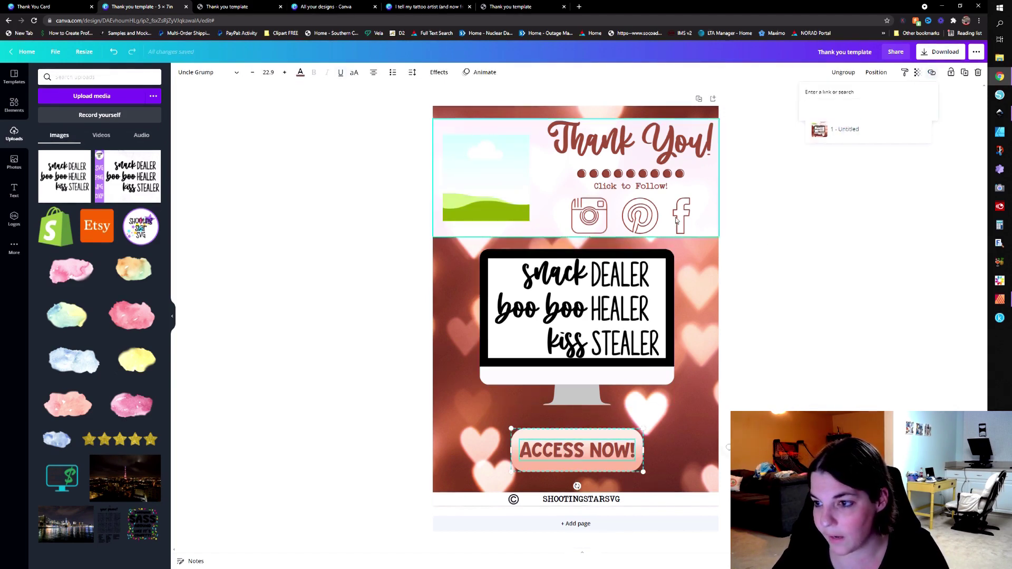
Remove the attached links from the Instagram, Pinterest and Facebook icons
click(588, 216)
click(932, 72)
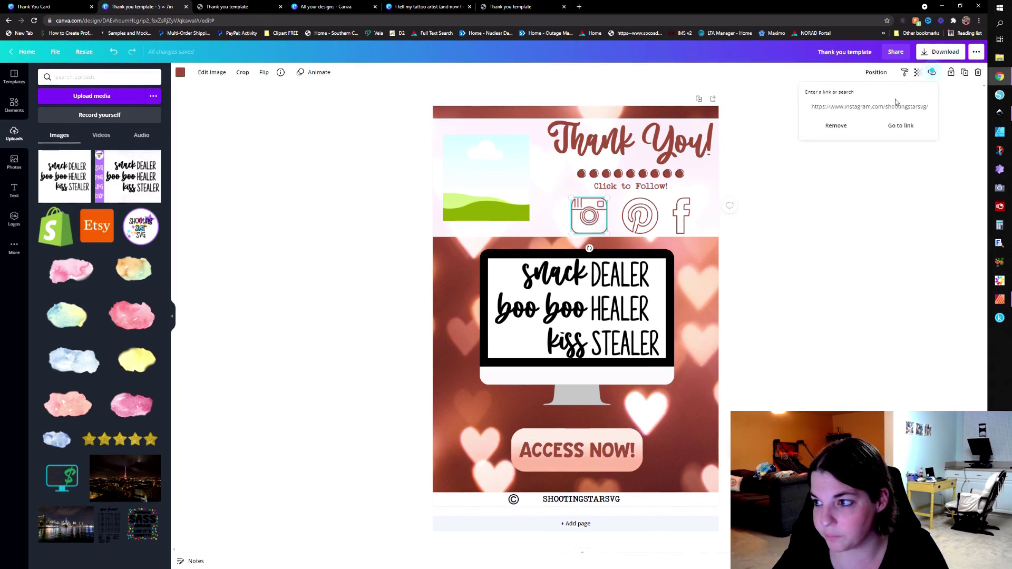
click(837, 125)
click(655, 212)
click(932, 72)
click(837, 126)
click(688, 213)
click(931, 72)
click(842, 128)
click(840, 230)
Delete the "snack dealer" artwork from the monitor frame and deselect the frame
click(635, 301)
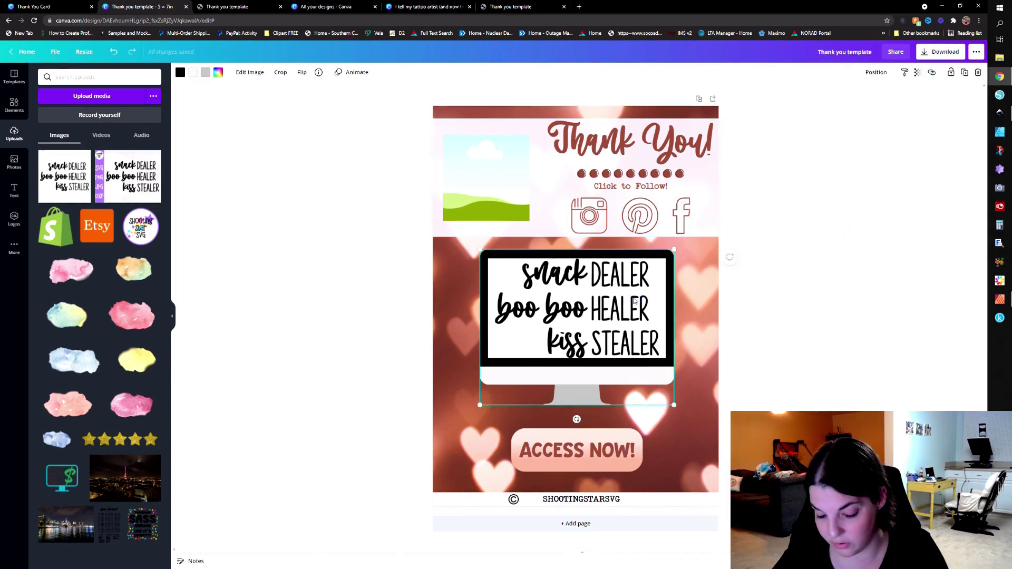
key(Delete)
click(863, 256)
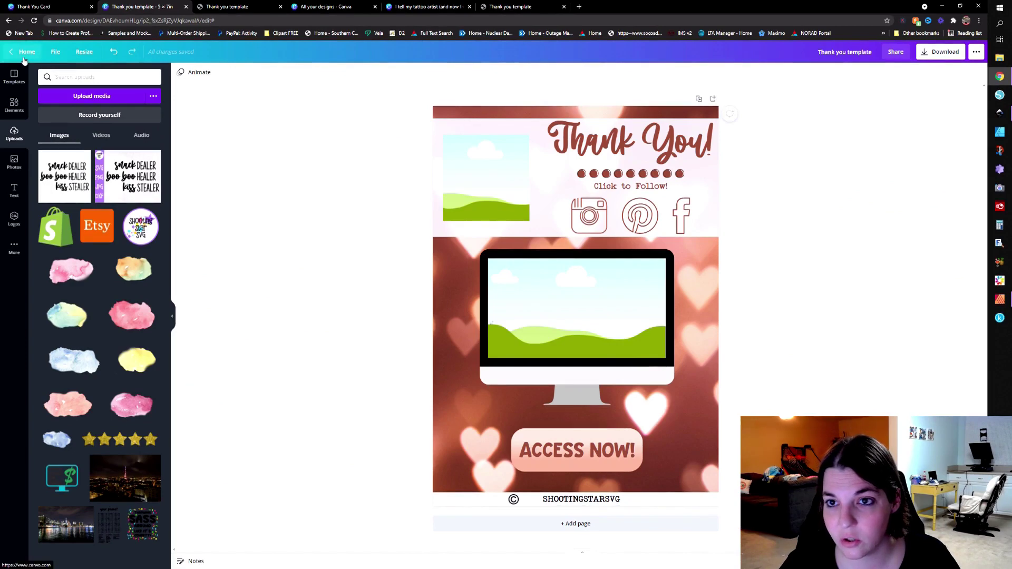
Go to the Canva homepage and look for a letter-size design type by searching "lett" and "8.5"
click(23, 58)
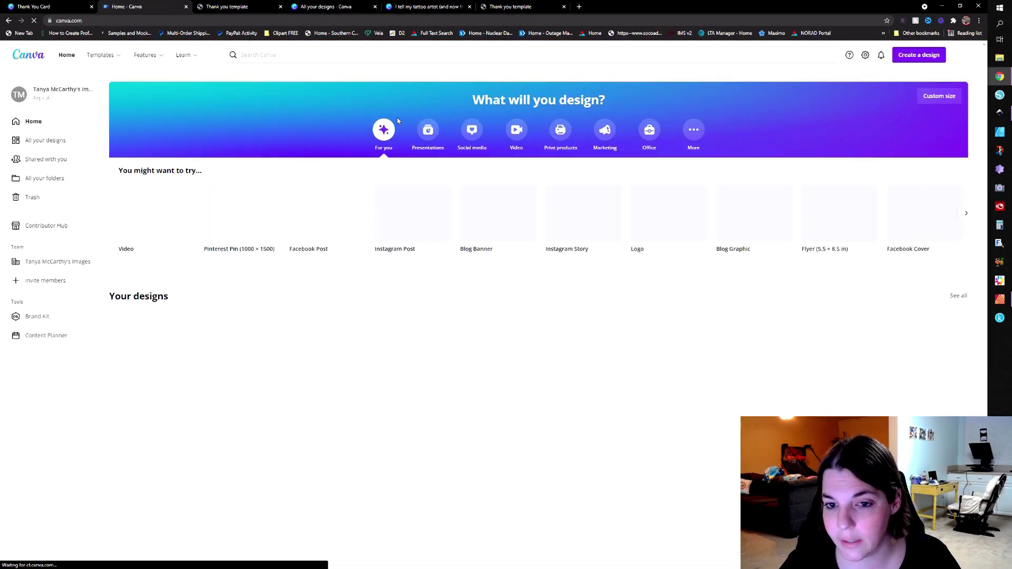
click(258, 57)
text(lett)
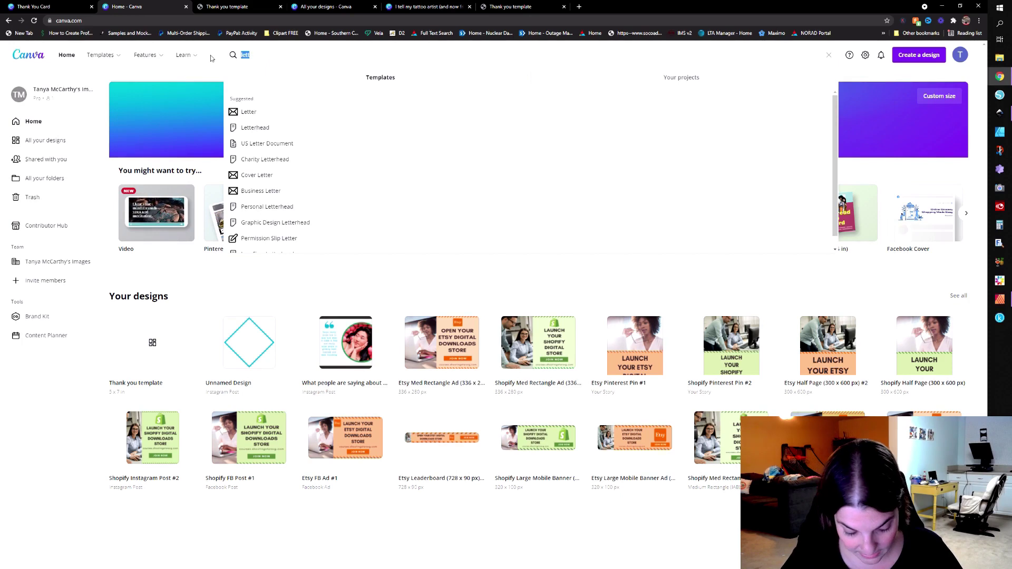
text(8.5)
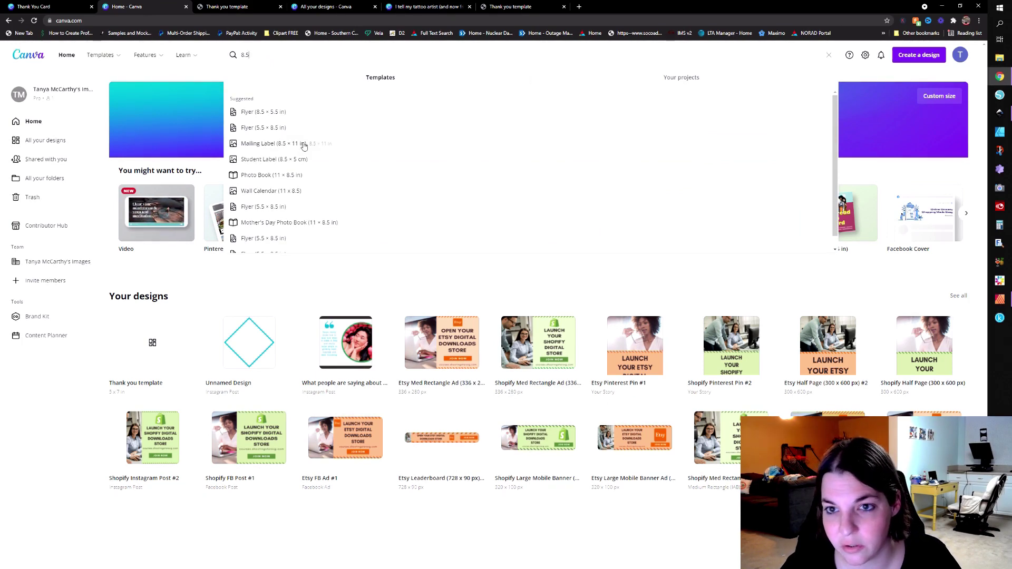
click(193, 280)
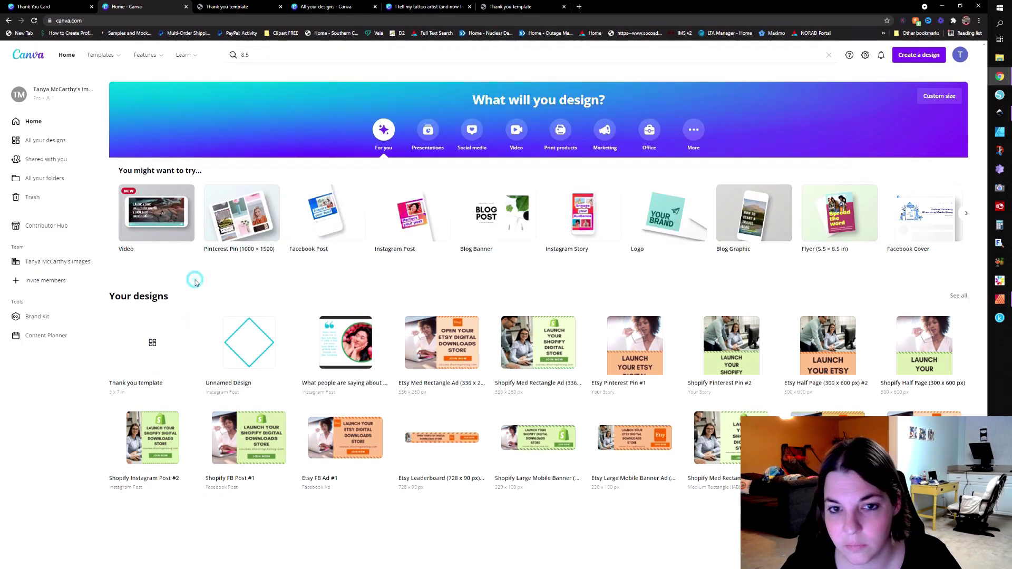
mouse_move(228, 202)
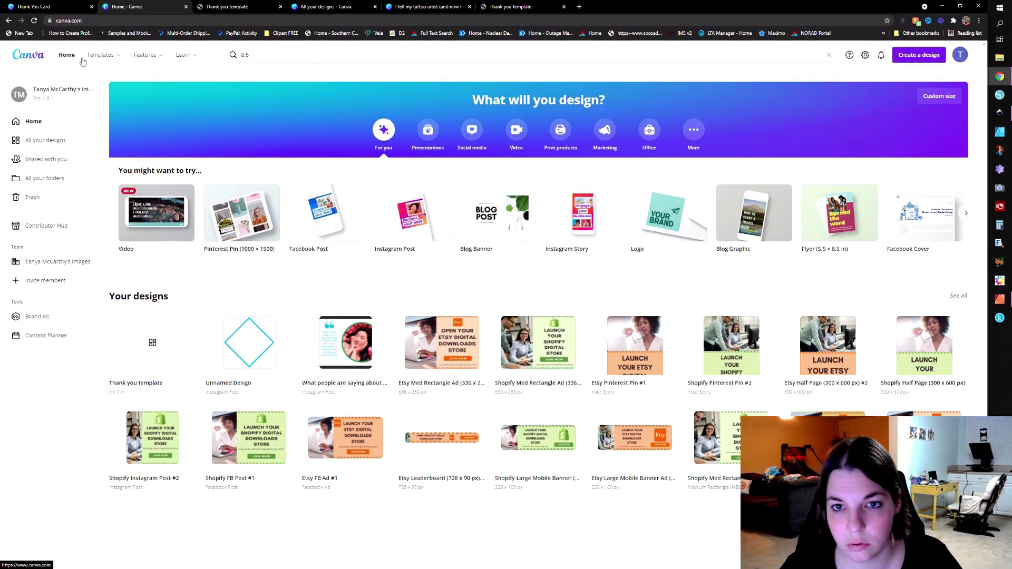
mouse_move(107, 60)
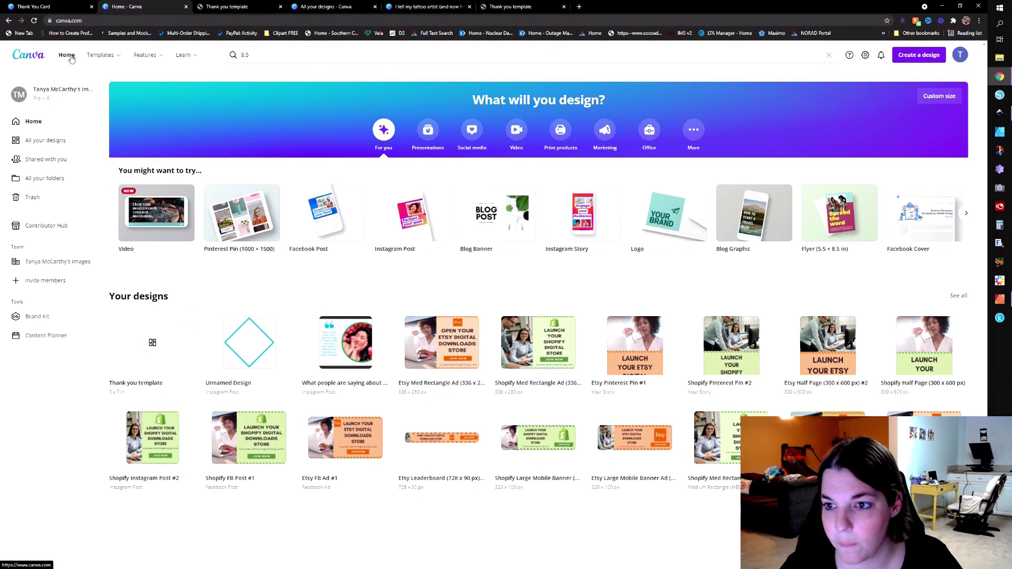
click(68, 55)
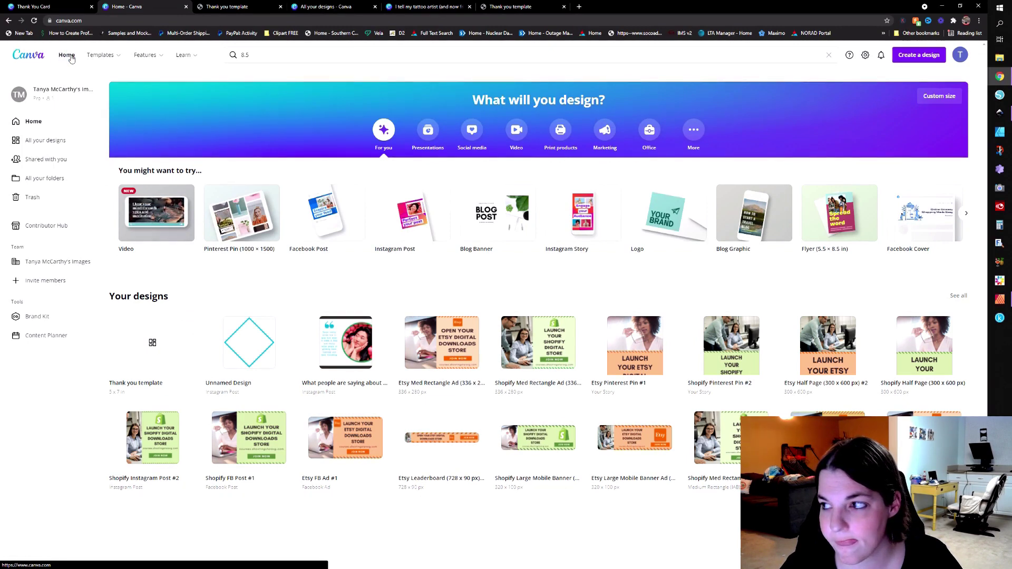
Create a new custom-size design 8.5 in wide and 11 in high
click(953, 94)
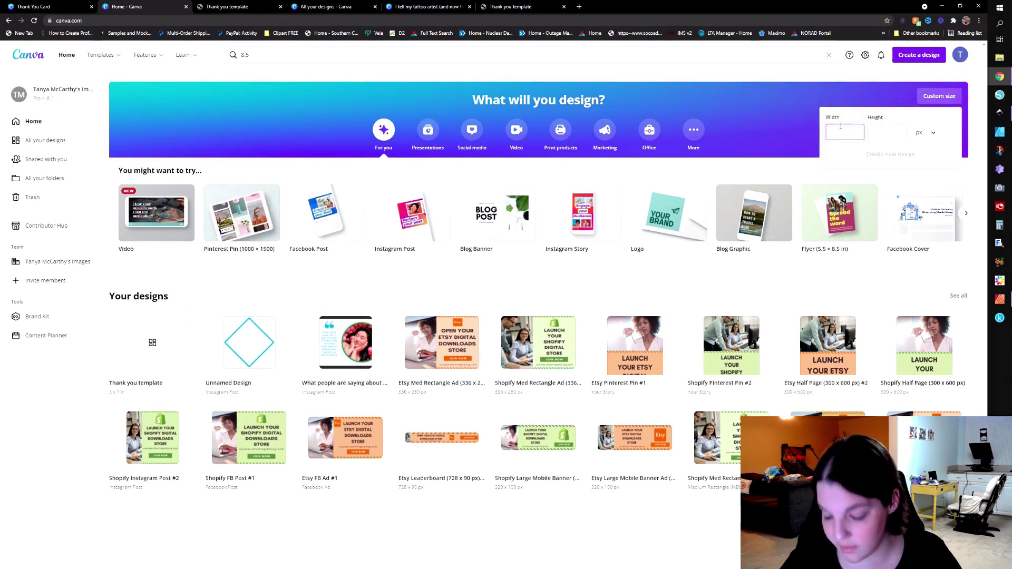
text(8.5)
key(Tab)
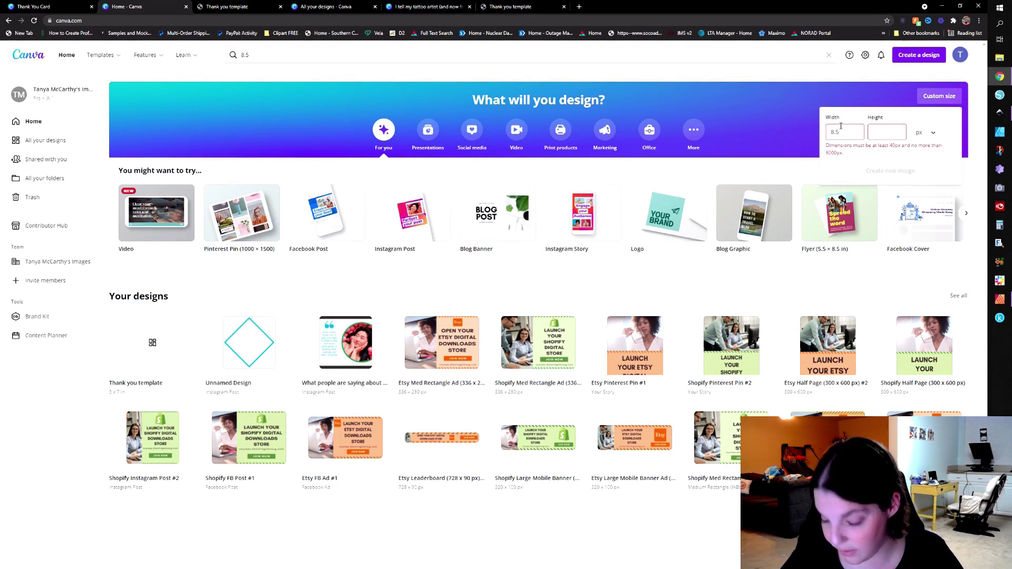
text(11)
click(926, 132)
click(922, 158)
double_click(853, 133)
key(BackSpace)
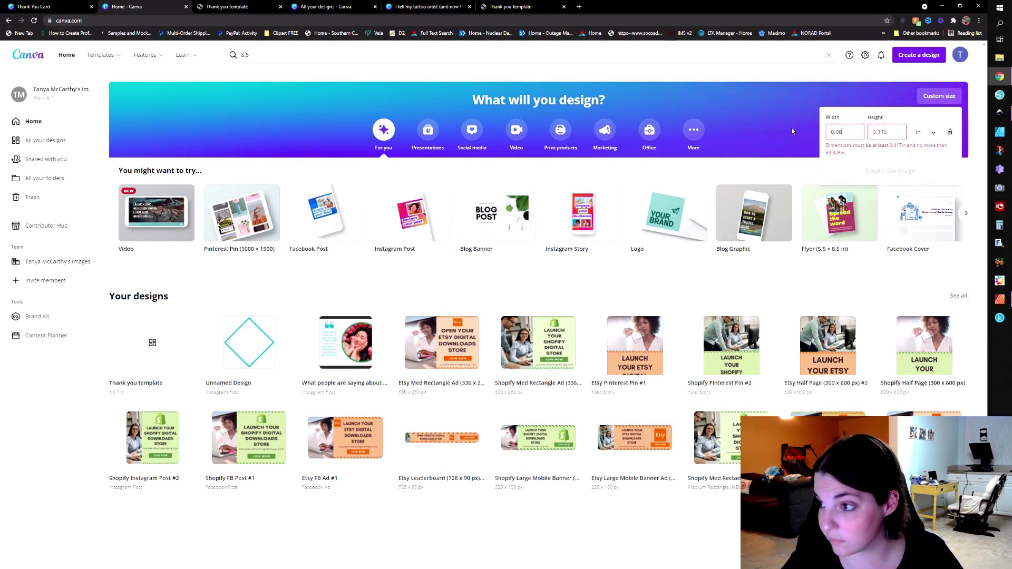
text(8.5)
key(Tab)
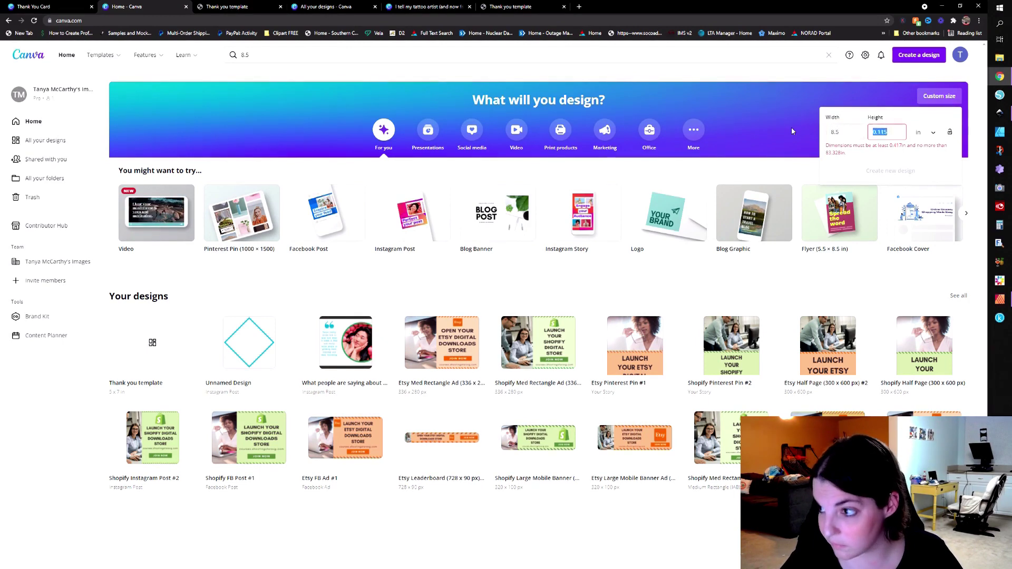
text(11)
click(891, 154)
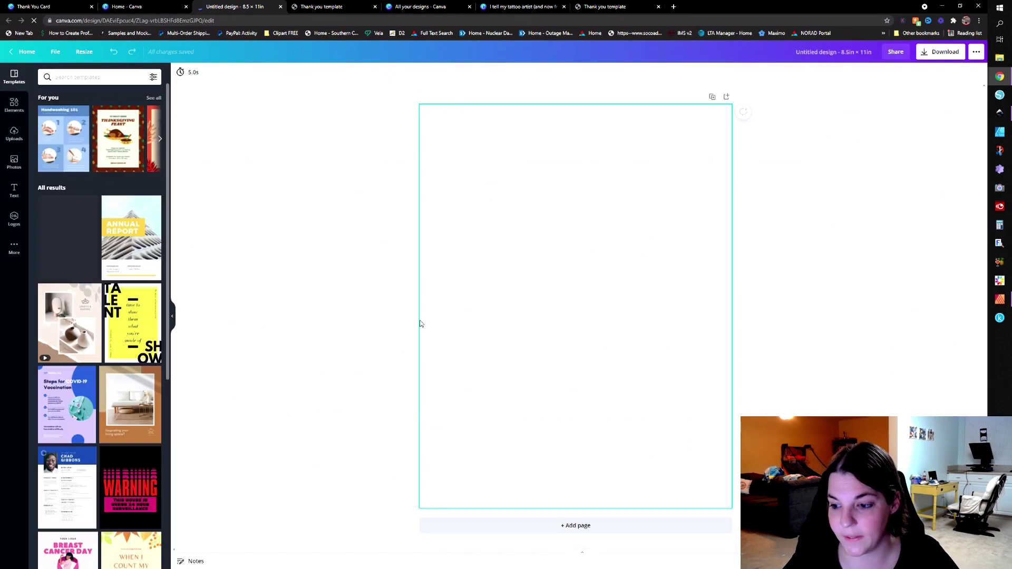
Add the recently used heart bokeh photo to the blank page and stretch it to cover the whole page
click(14, 106)
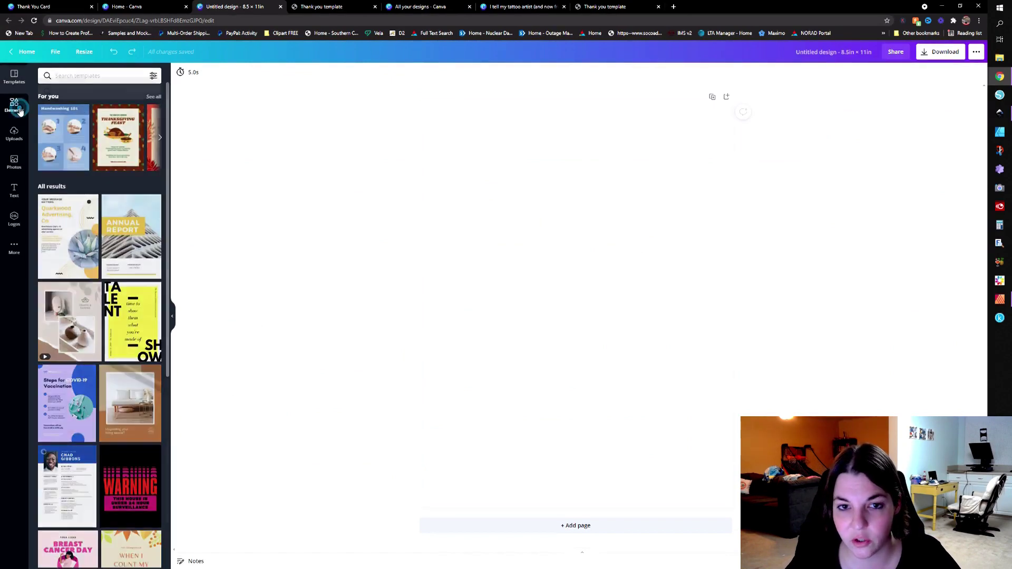
click(11, 159)
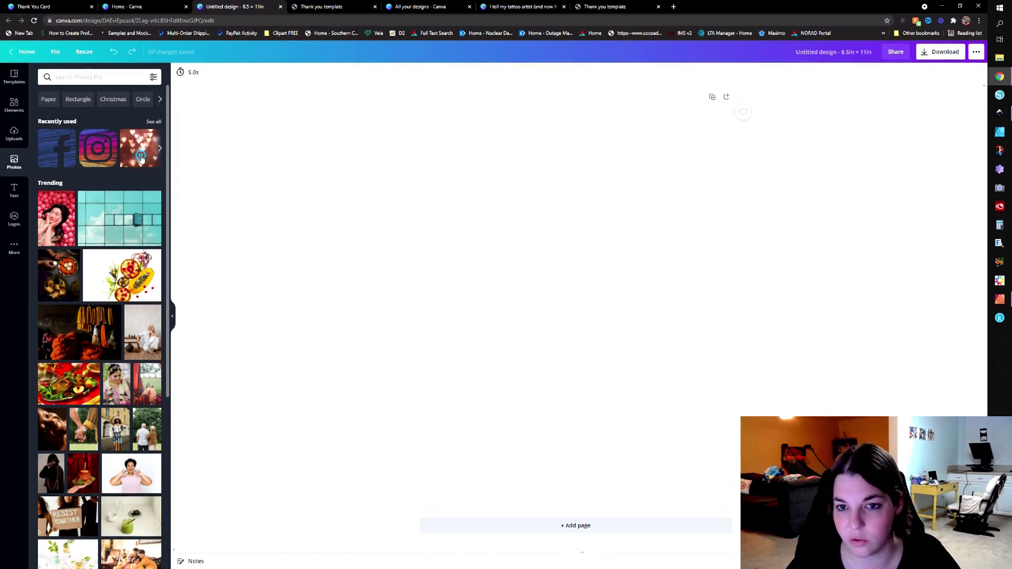
drag(577, 228, 575, 104)
drag(448, 247, 420, 248)
drag(704, 246, 732, 246)
drag(577, 393, 575, 508)
Crop the heart background photo, shifting it sideways so that its right-hand part fills the page
click(222, 74)
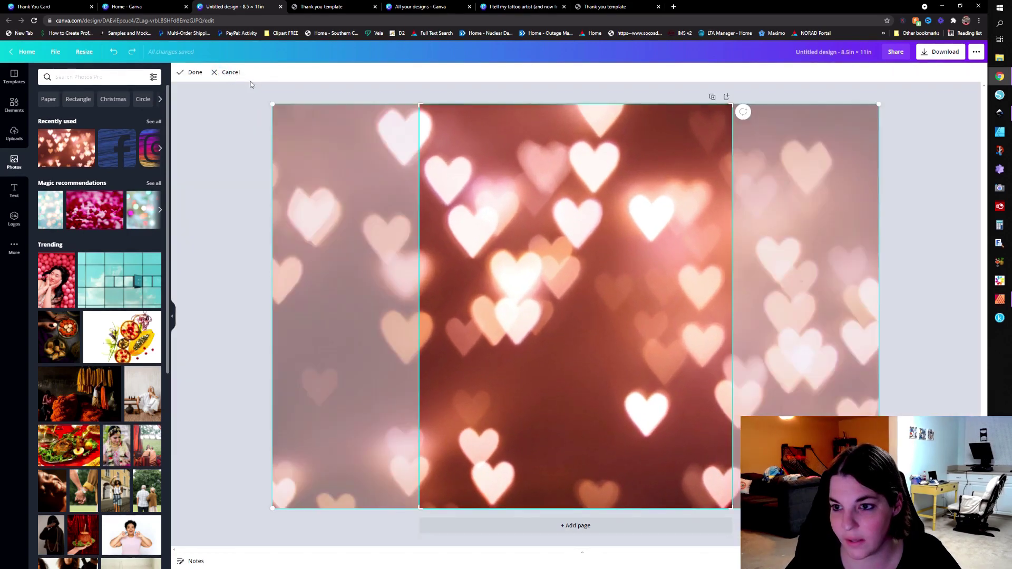
drag(272, 104, 295, 117)
drag(559, 374, 417, 372)
click(802, 299)
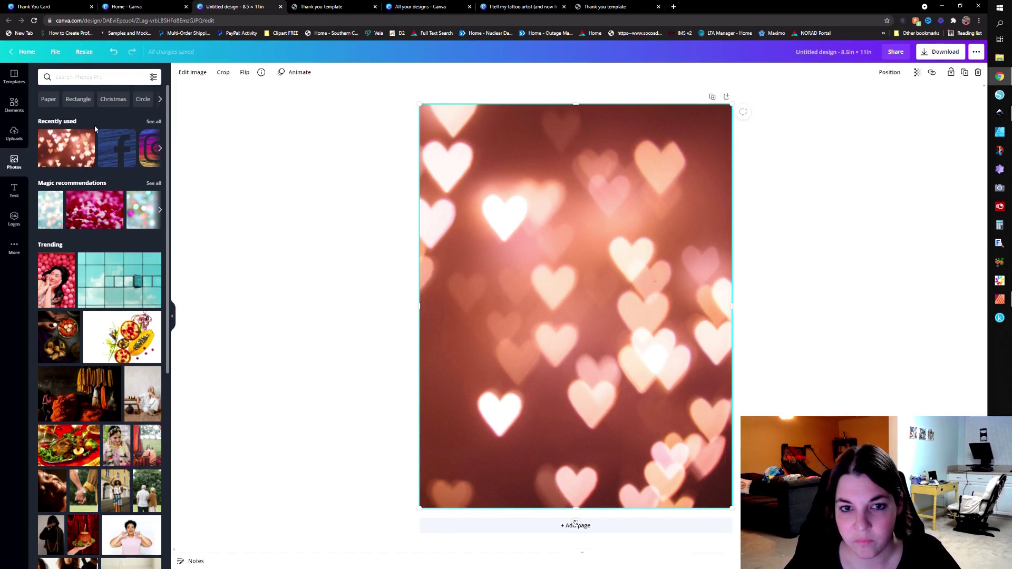
Add a plain square shape and reshape it into a full-width band just below the page's upper edge
click(13, 104)
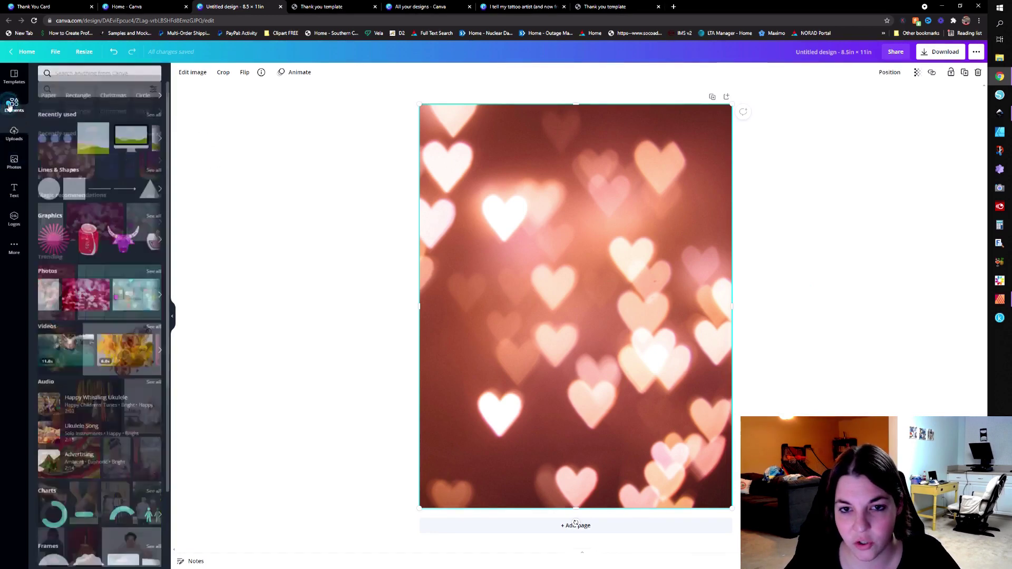
click(78, 100)
click(58, 130)
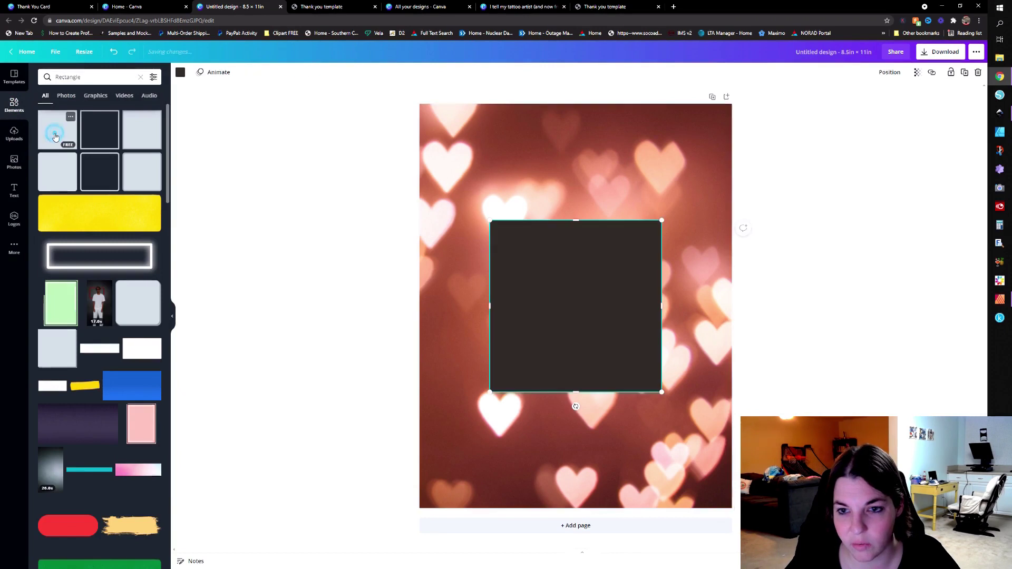
drag(572, 272, 565, 166)
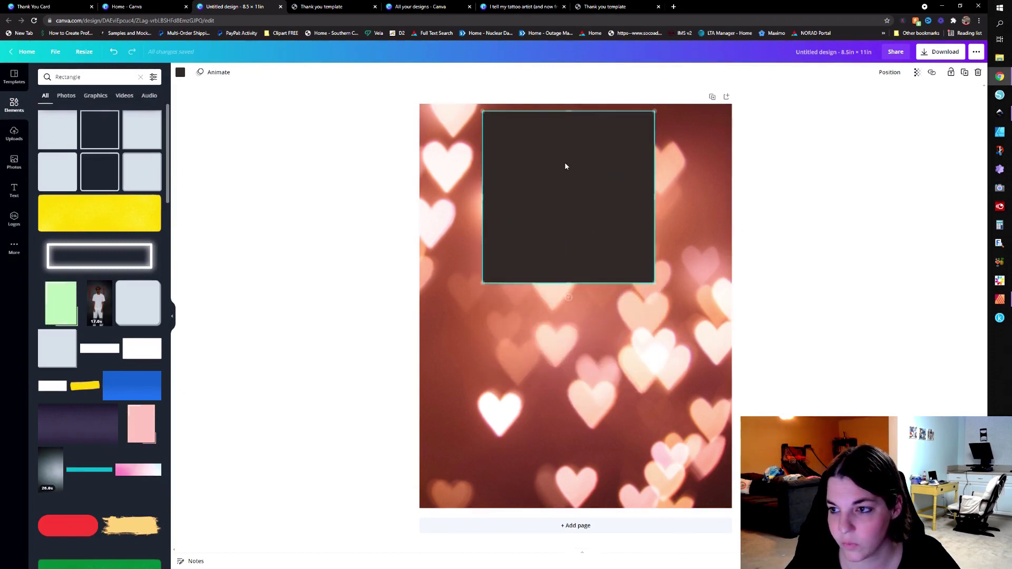
drag(571, 112, 569, 134)
drag(568, 194, 568, 170)
drag(484, 183, 444, 190)
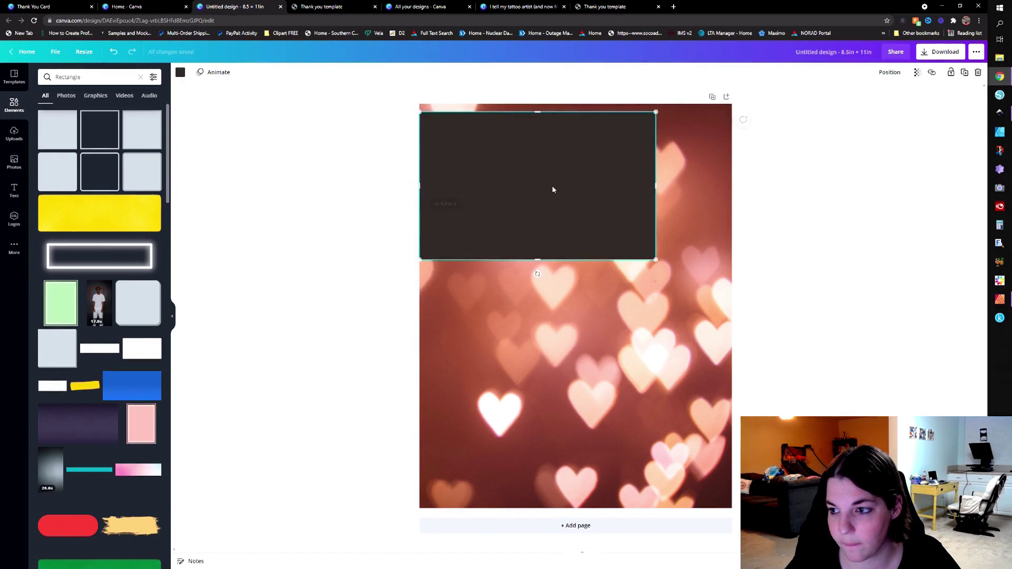
drag(663, 186, 732, 187)
drag(646, 183, 646, 189)
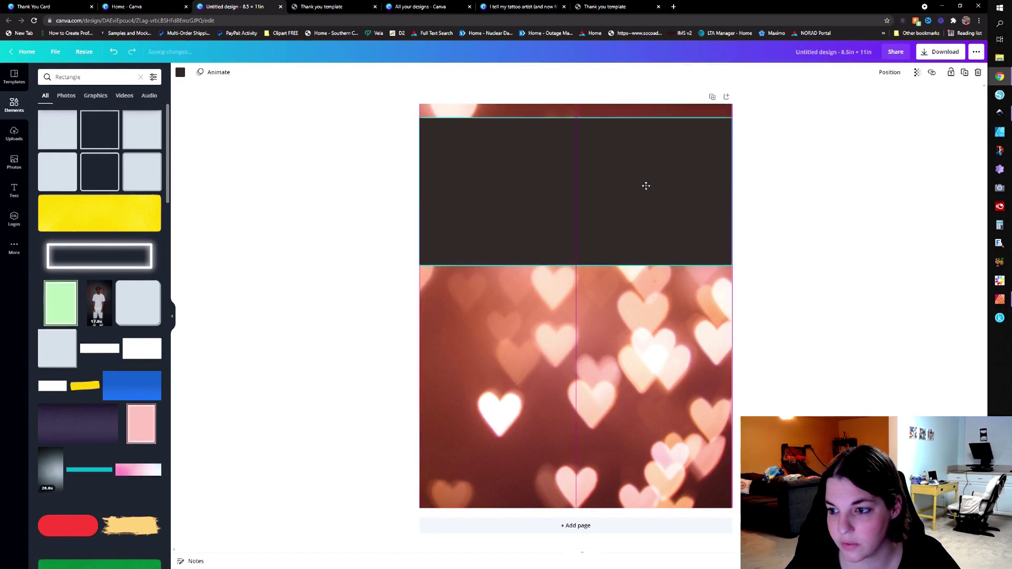
Duplicate the band, reduce the copy to a thin full-width strip along the page's lower edge, and colour it white
key(ctrl+d)
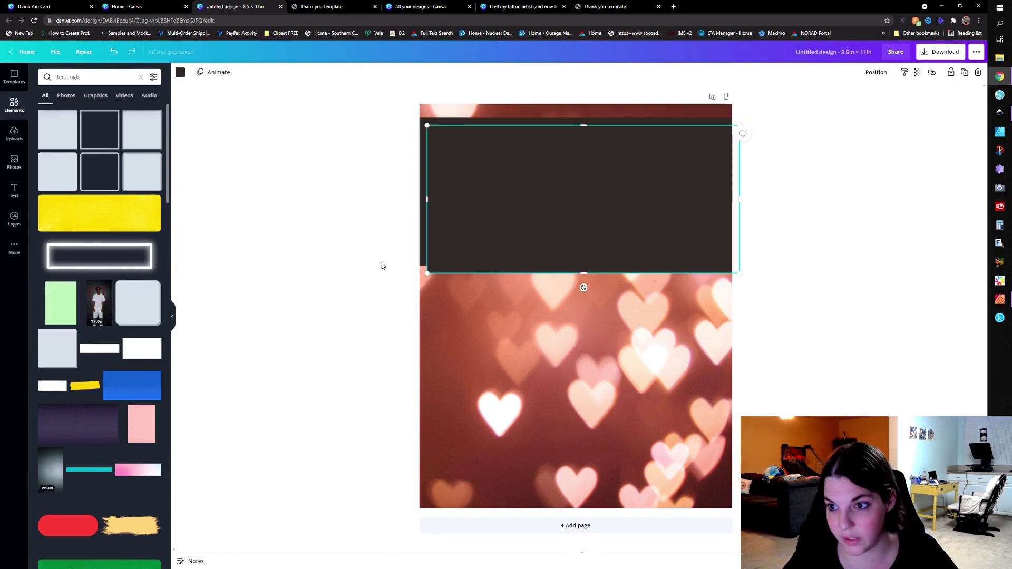
drag(516, 219, 514, 440)
drag(577, 362, 578, 497)
click(180, 73)
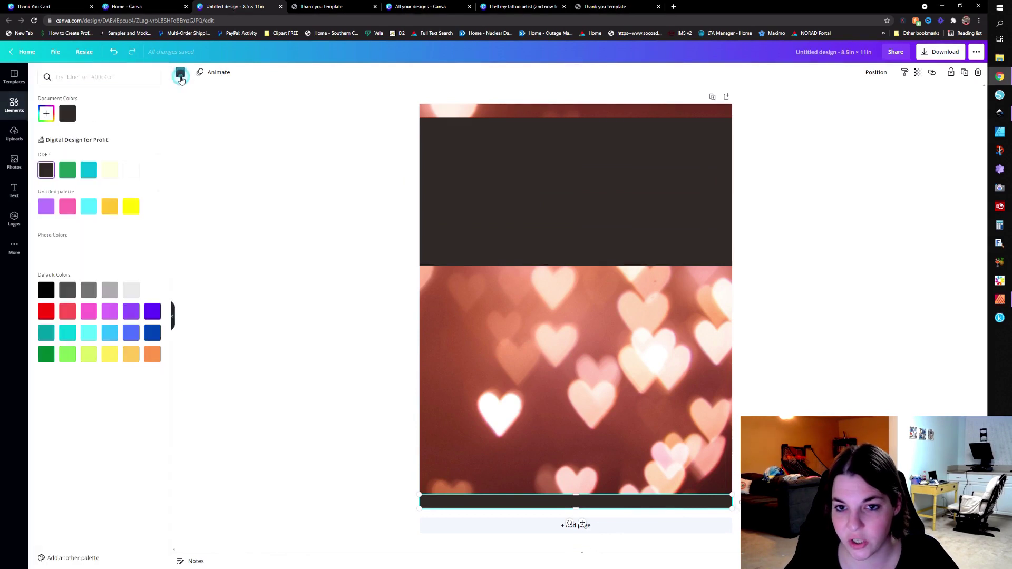
click(131, 170)
Colour the large upper band white and set its transparency to 76
click(564, 190)
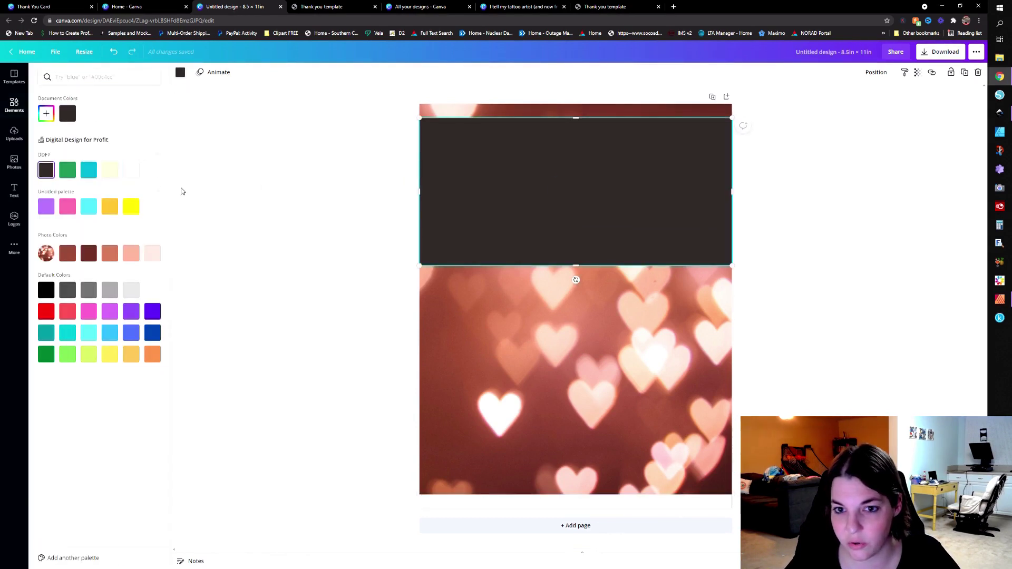
click(132, 171)
click(917, 74)
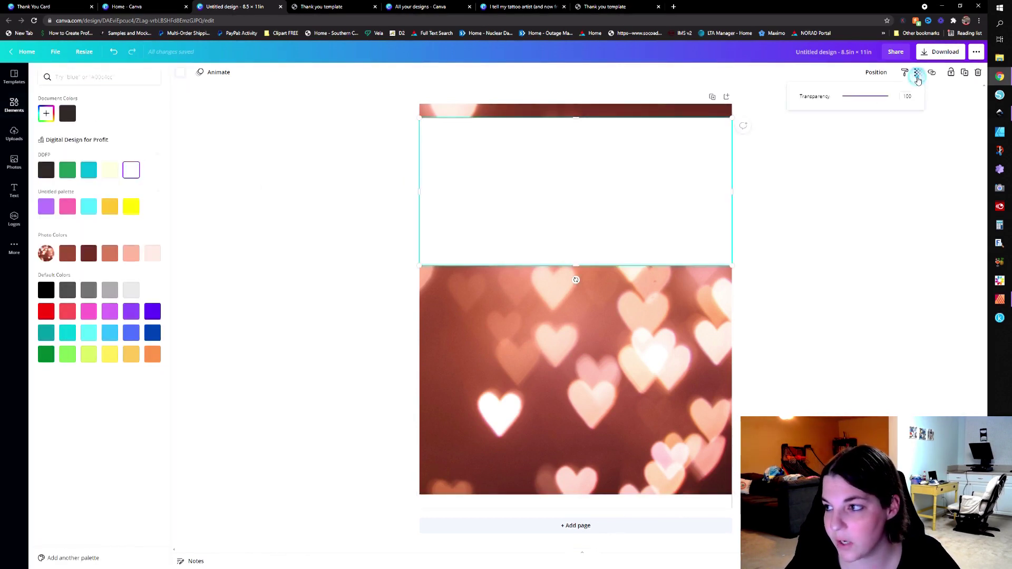
drag(893, 101, 880, 102)
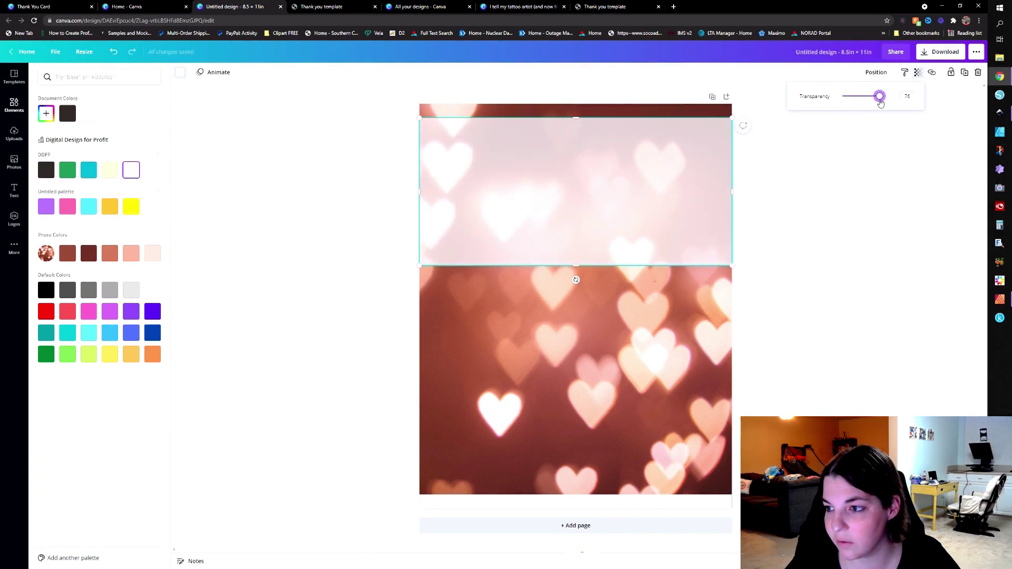
click(872, 186)
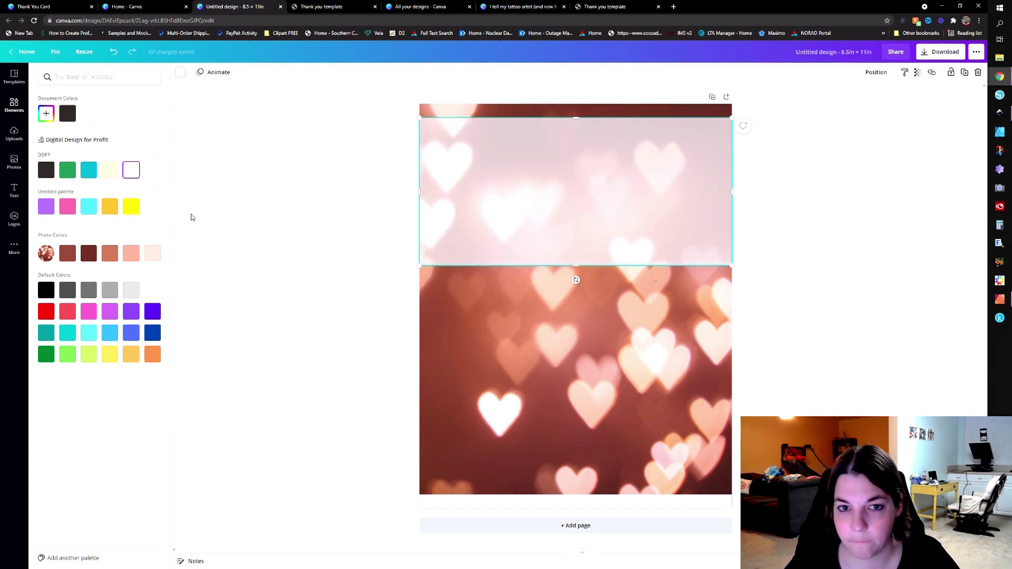
Add the recently used square photo frame, shrink it, and place it at the left side of the translucent band
click(14, 103)
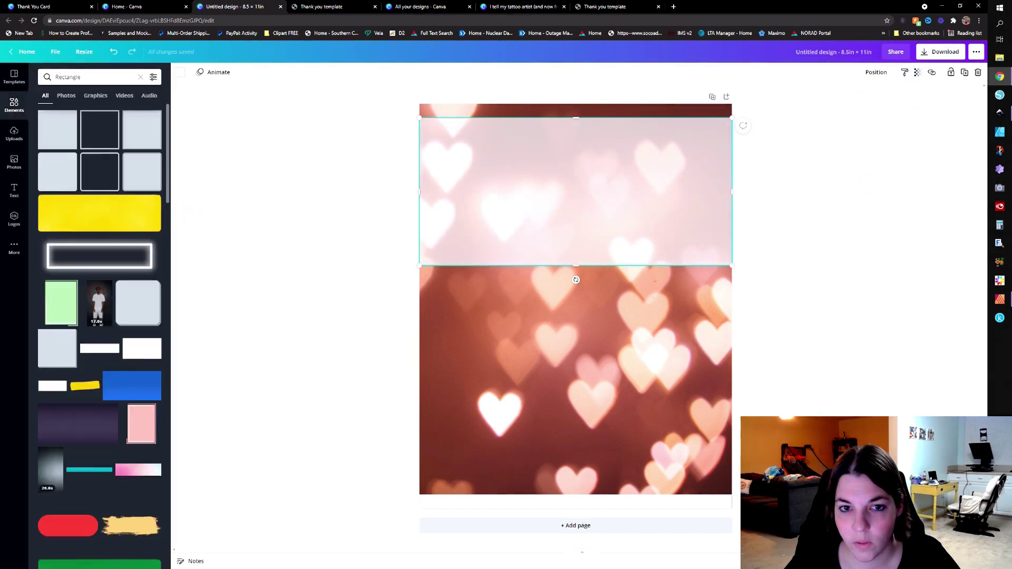
click(16, 103)
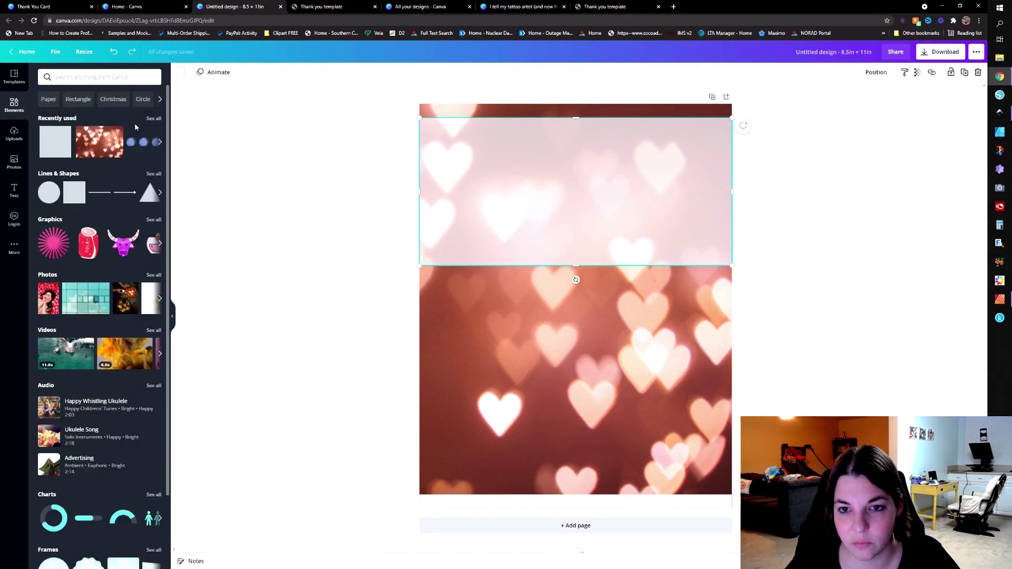
click(153, 120)
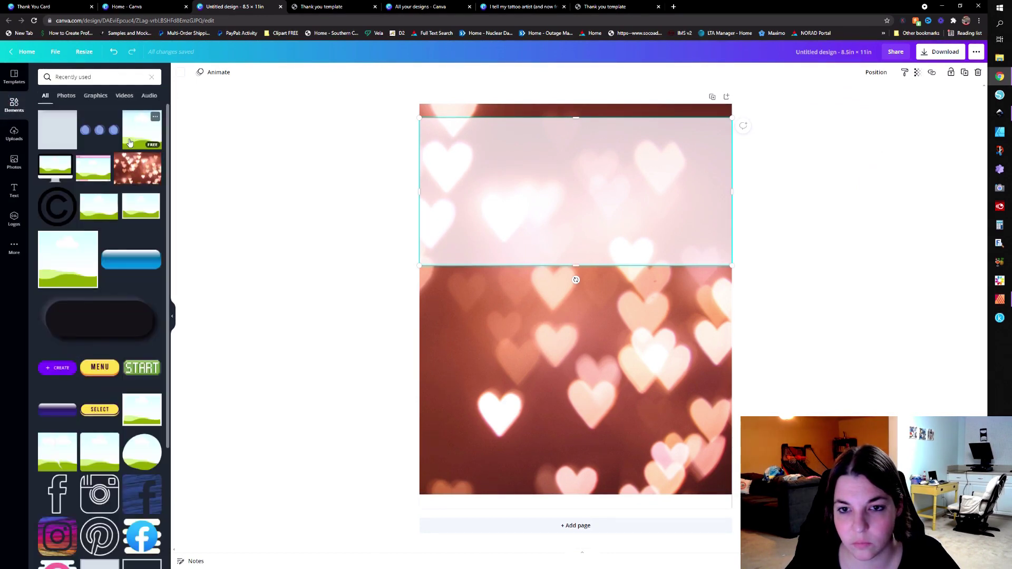
click(144, 133)
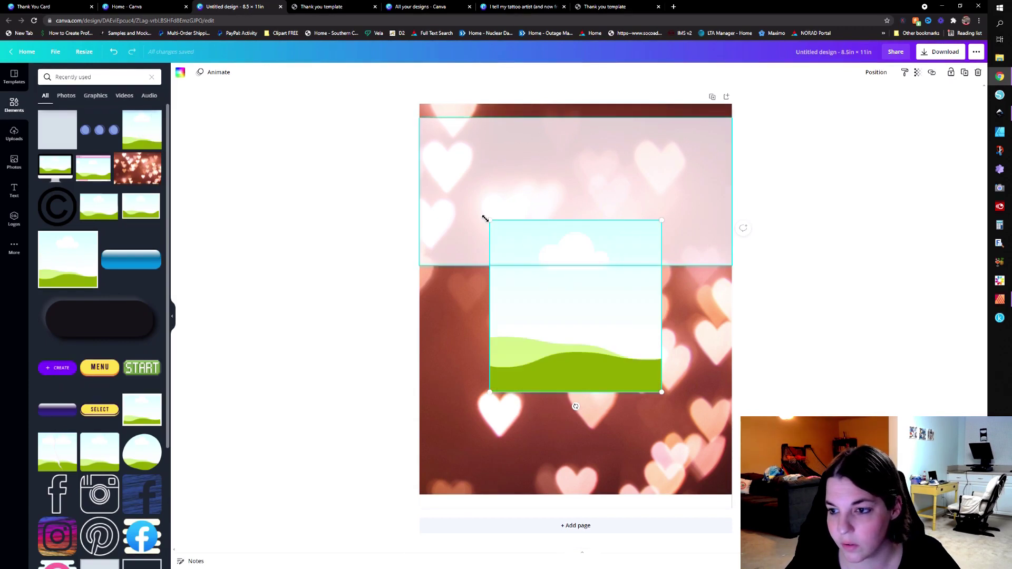
drag(490, 220, 559, 285)
drag(601, 332, 470, 183)
click(343, 206)
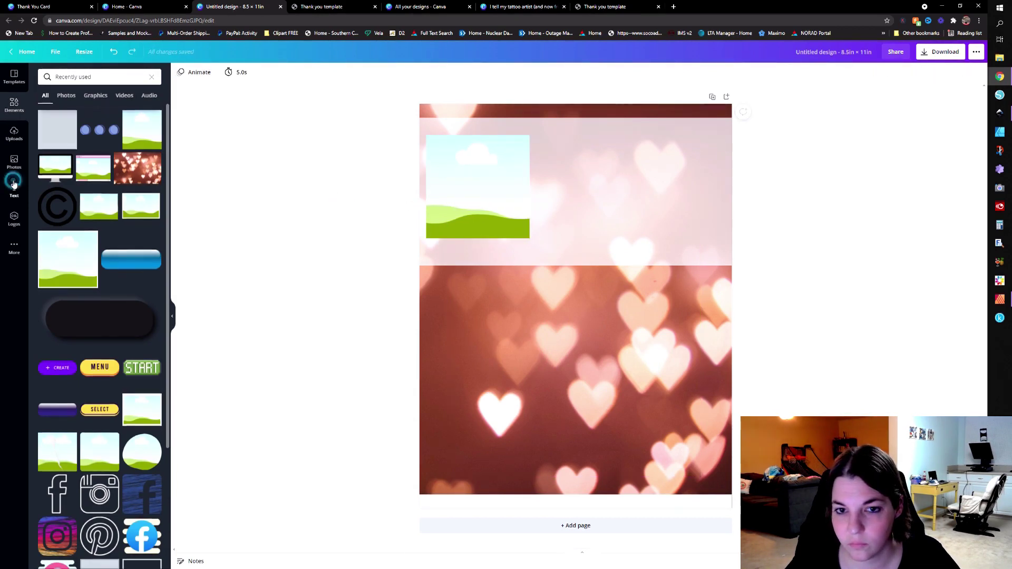
Add a subheading reading "Thank You", enlarge it to size 55.6, and place it at the upper right of the band
click(14, 183)
click(78, 145)
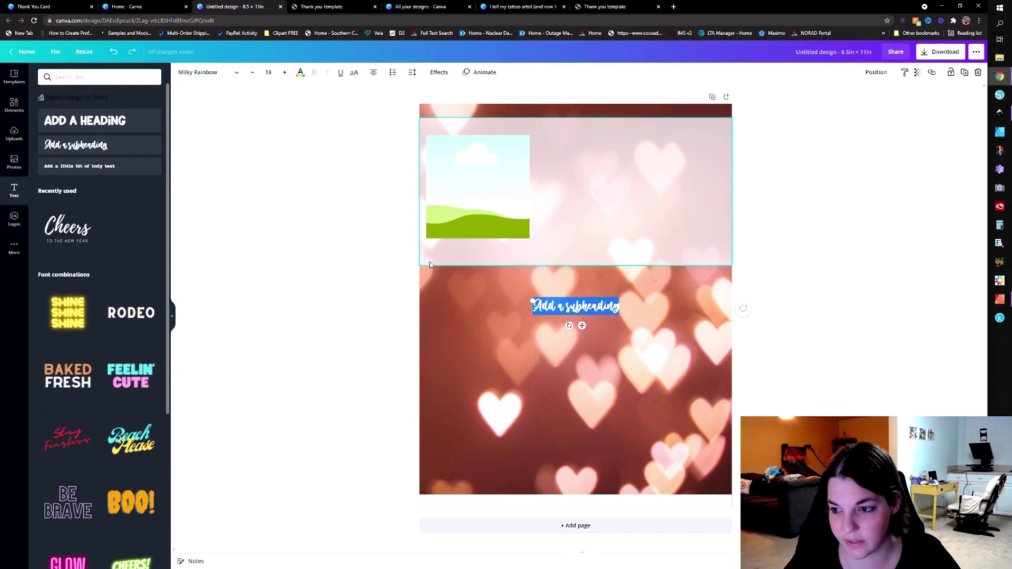
text(Thank You)
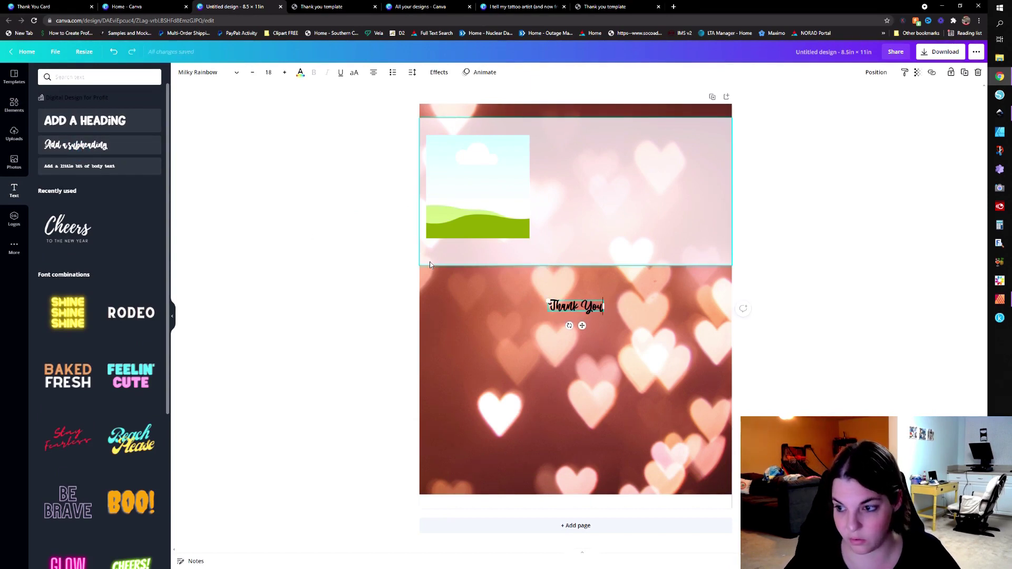
click(255, 248)
click(576, 311)
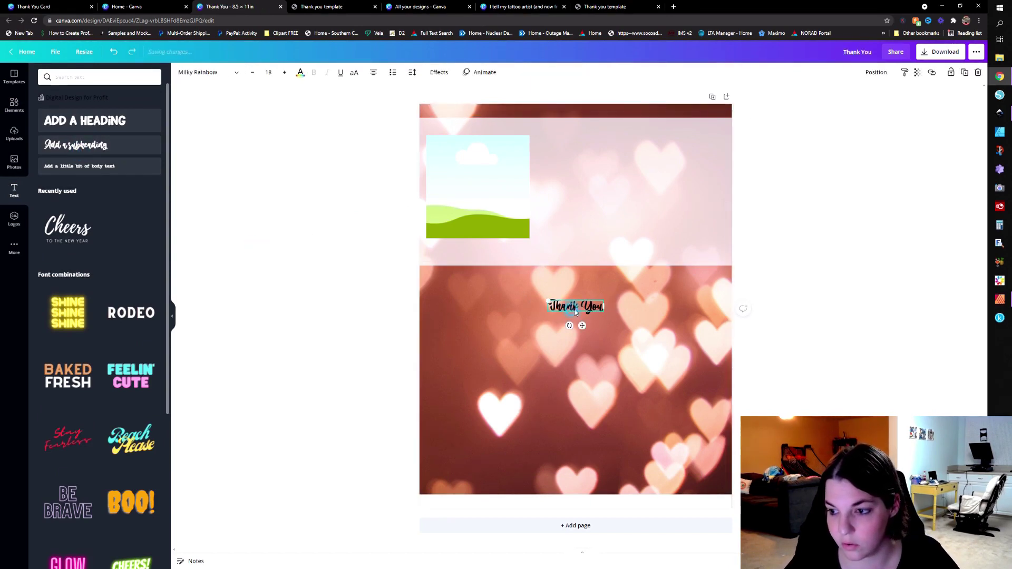
drag(548, 300, 441, 245)
drag(513, 287, 634, 137)
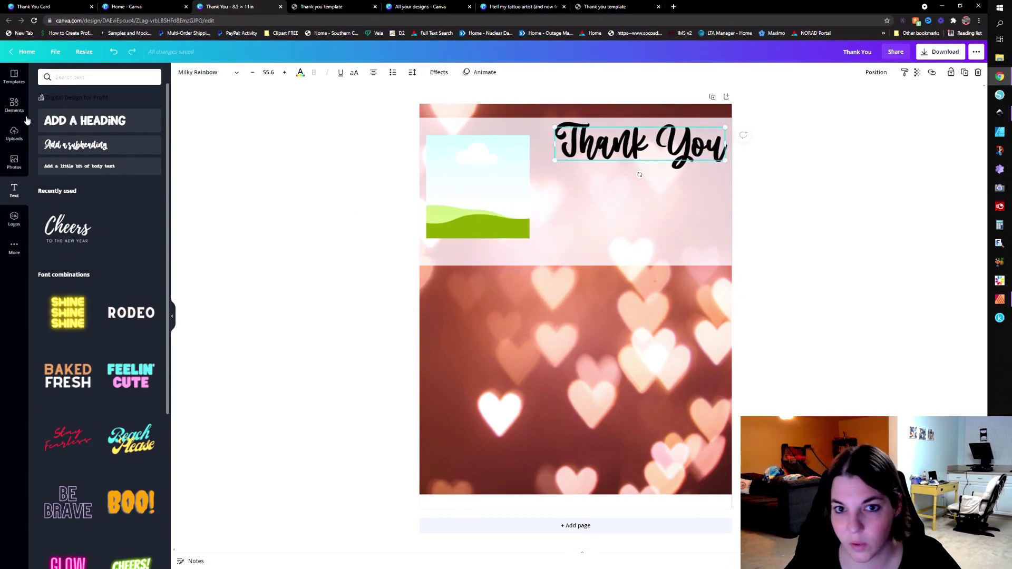
Search the elements for "social media icon" and add the matching round Facebook, Pinterest and Instagram icons to the page
click(14, 106)
click(102, 78)
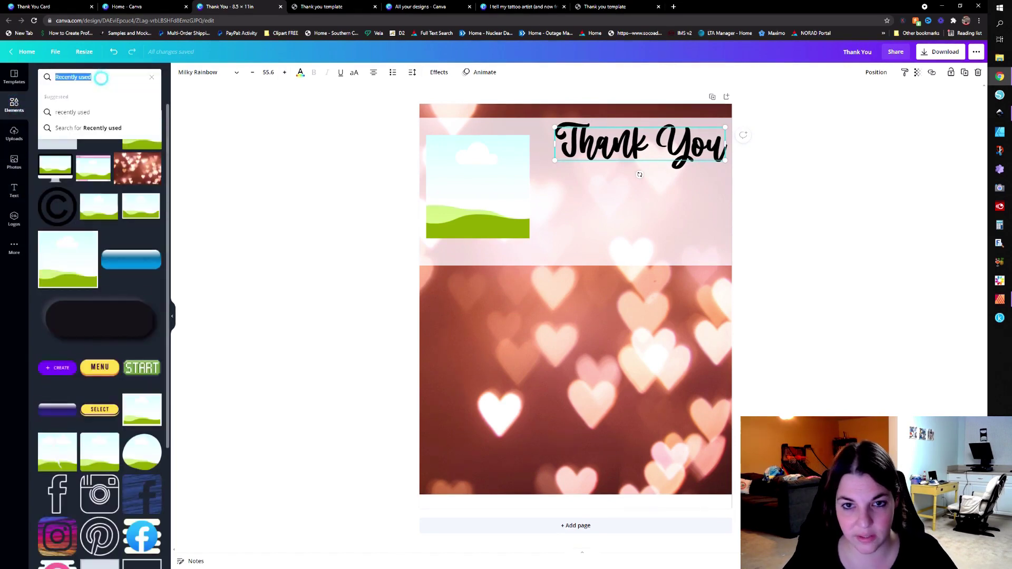
text(social med)
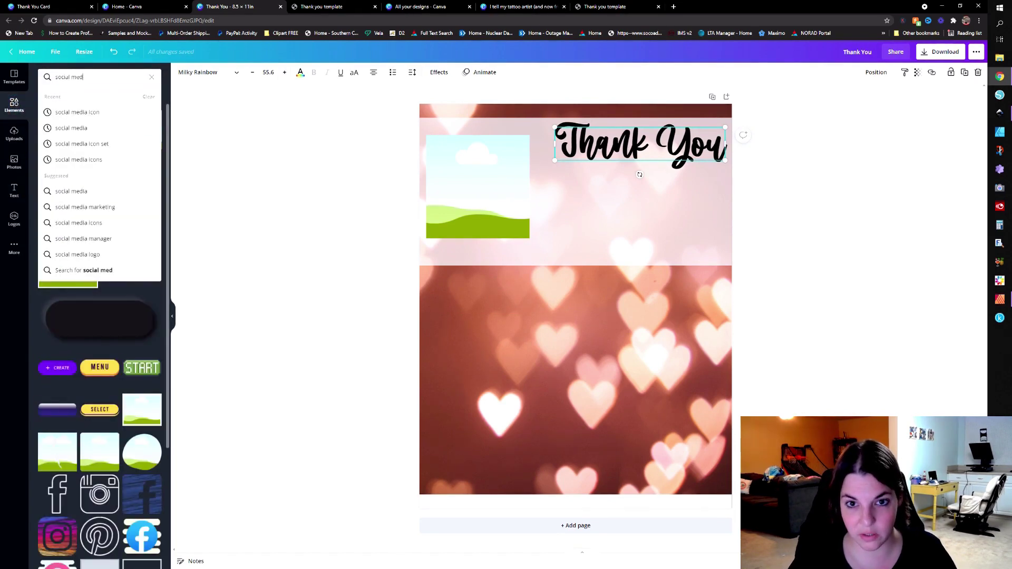
text(ia icon)
key(Return)
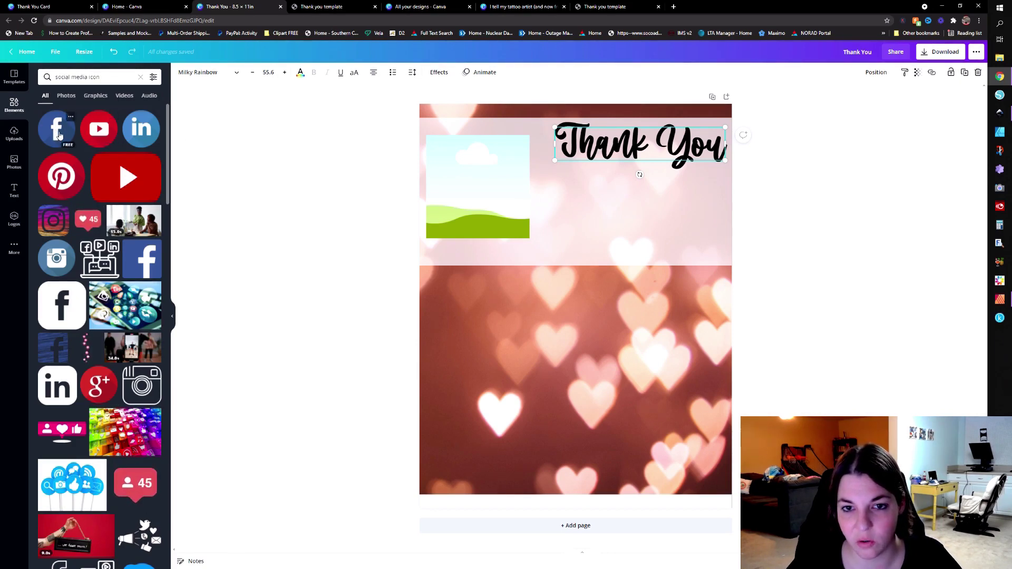
click(59, 135)
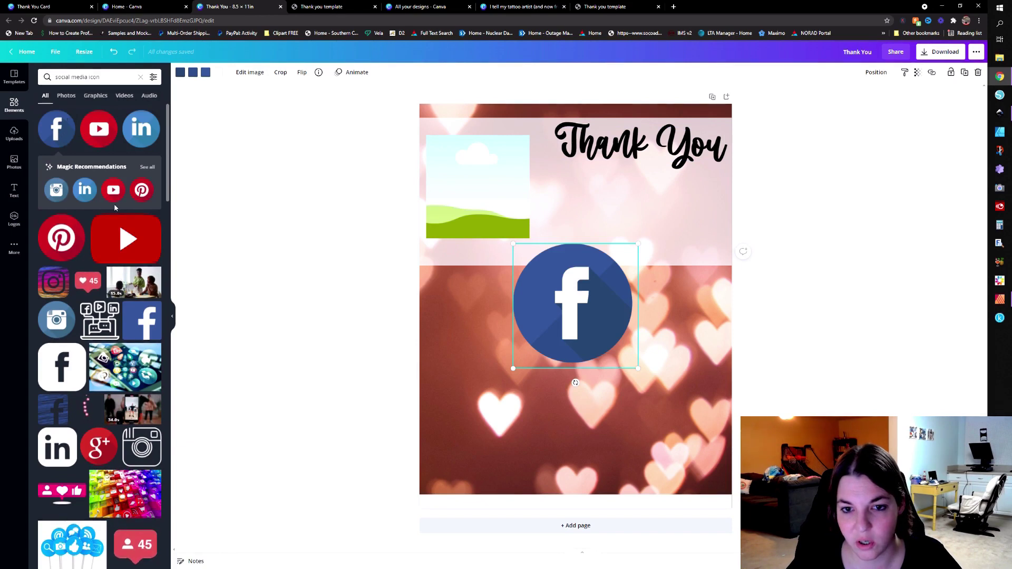
click(140, 190)
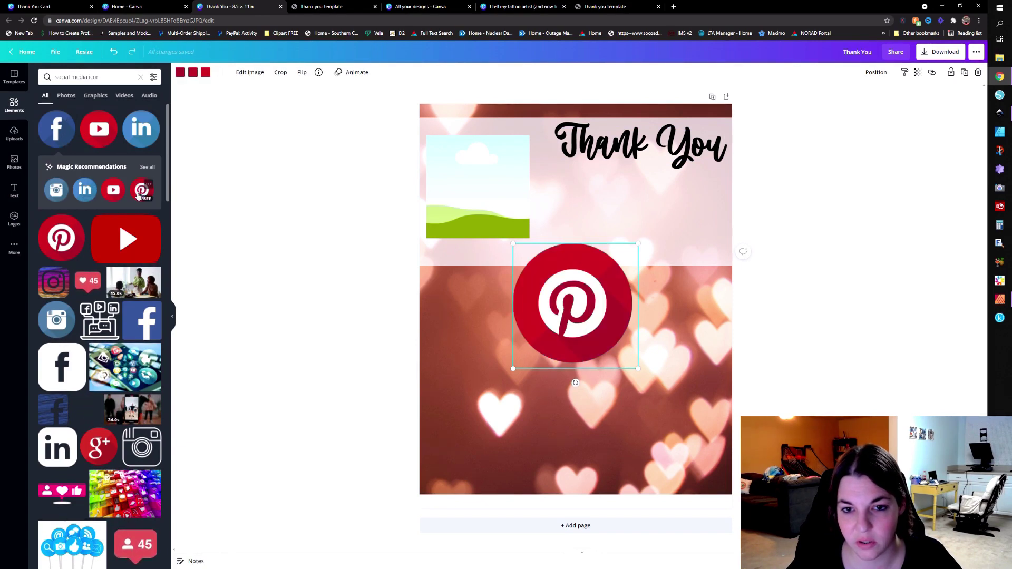
click(56, 191)
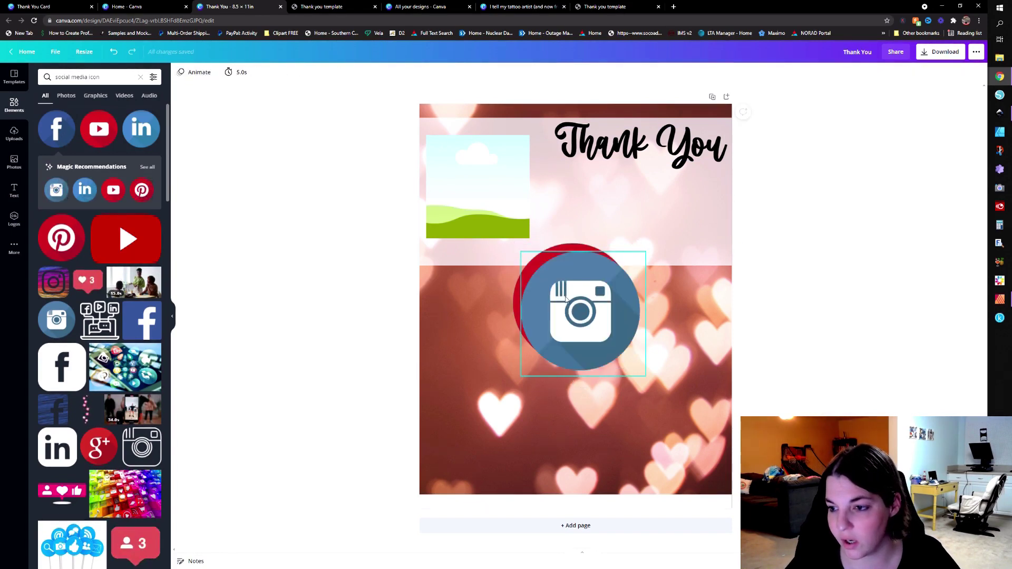
Shrink the Instagram, Pinterest and Facebook icons to matching sizes and line them up in a row at the band's lower right
drag(522, 253, 602, 249)
drag(566, 298, 679, 283)
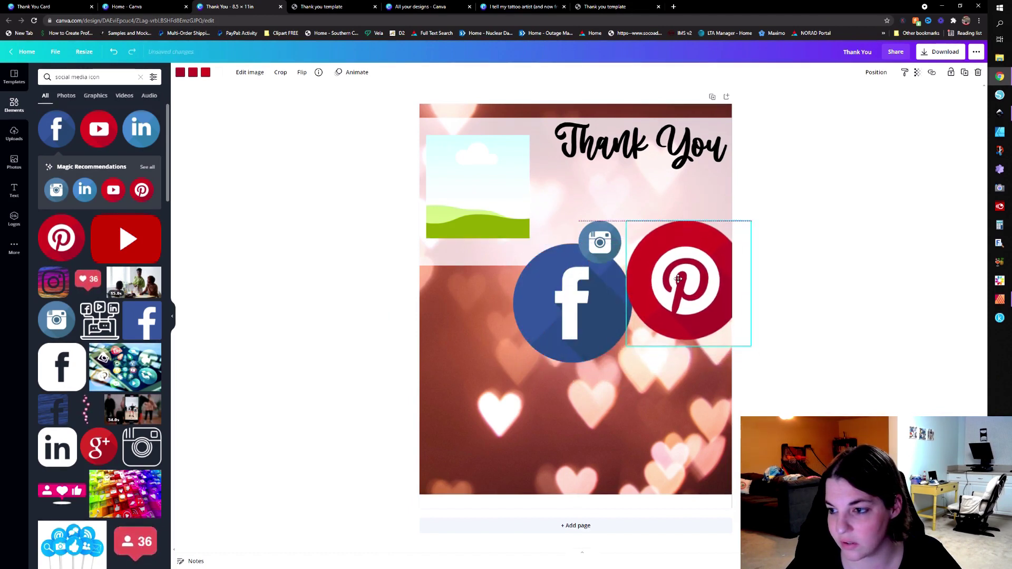
drag(629, 345, 648, 243)
drag(631, 259, 630, 260)
click(585, 287)
drag(563, 298, 718, 275)
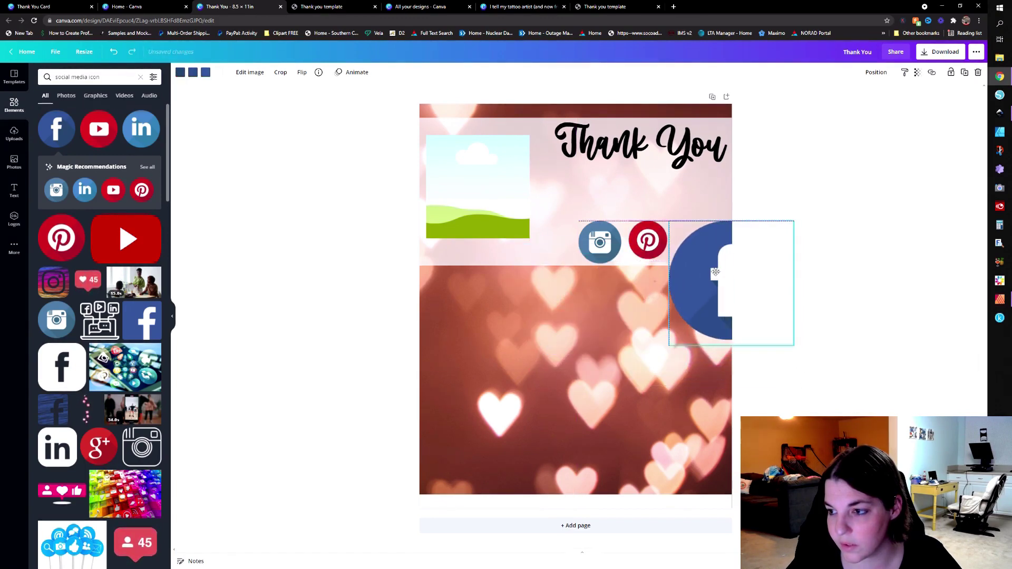
mouse_move(671, 223)
mouse_down()
mouse_move(723, 272)
mouse_move(657, 240)
mouse_move(668, 225)
mouse_up()
drag(665, 279, 683, 261)
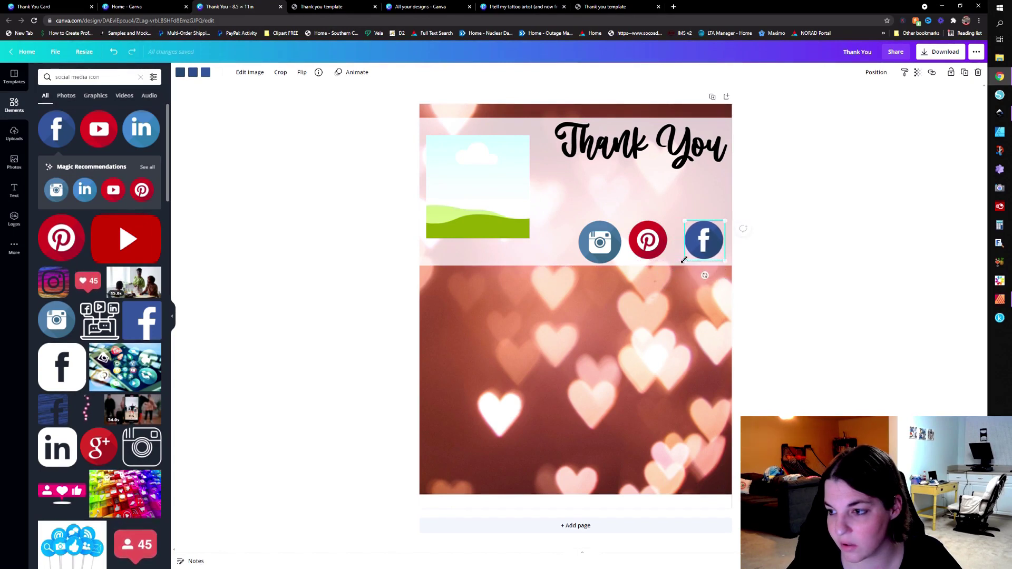
click(642, 240)
click(603, 256)
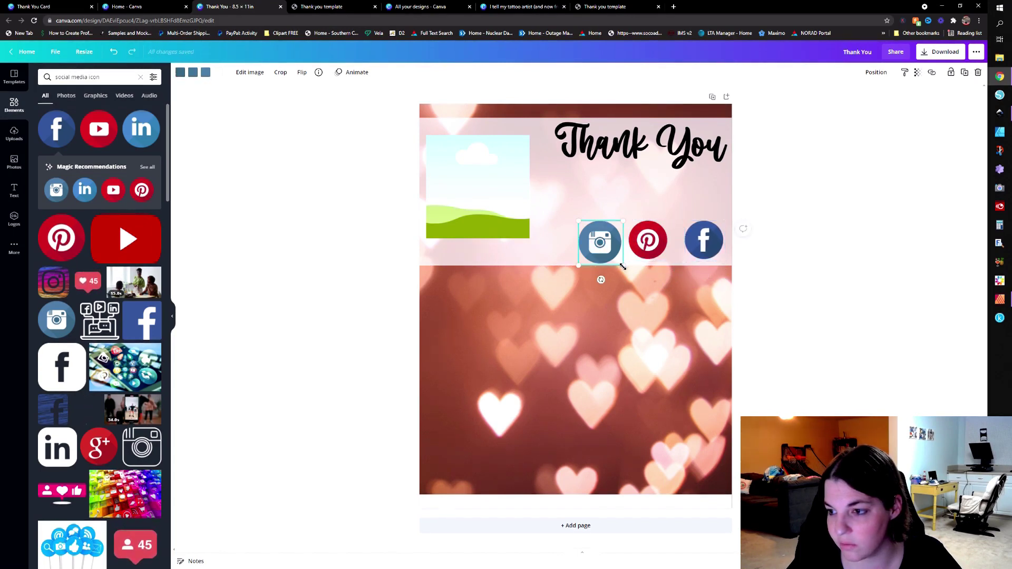
drag(622, 266, 618, 260)
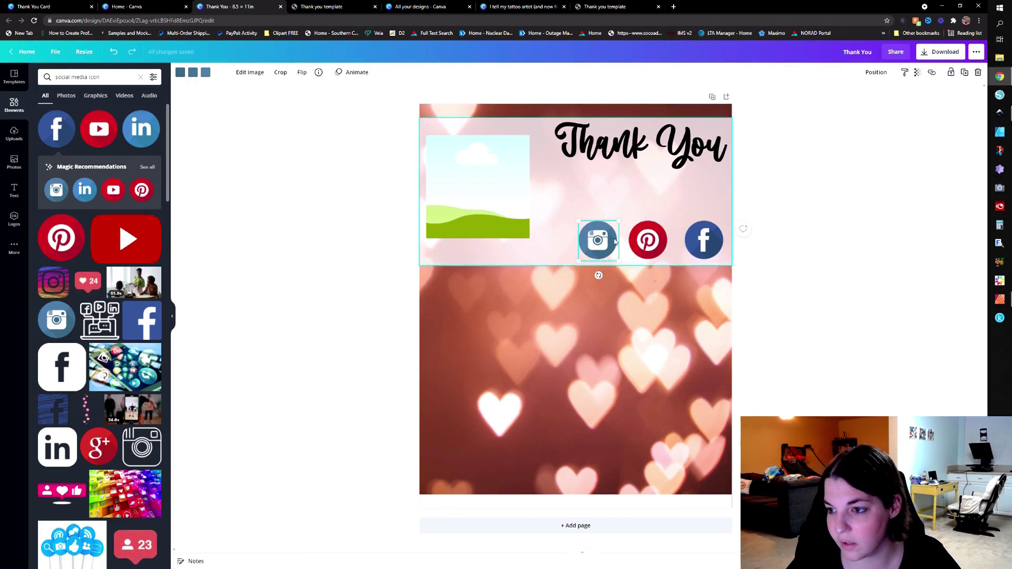
Space the three social media icons evenly in the horizontal direction
shift+click(648, 242)
shift+click(692, 241)
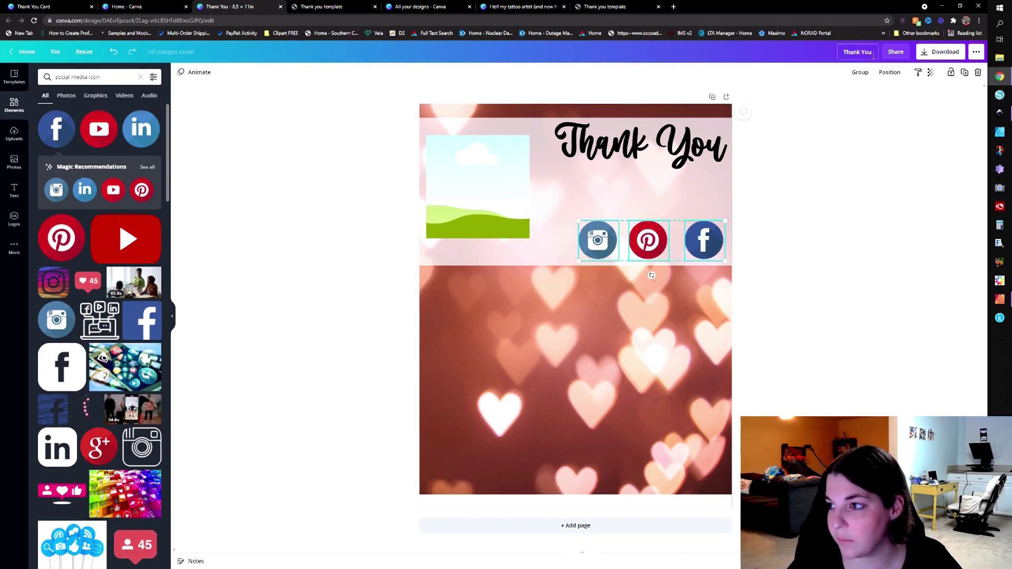
click(889, 72)
click(783, 227)
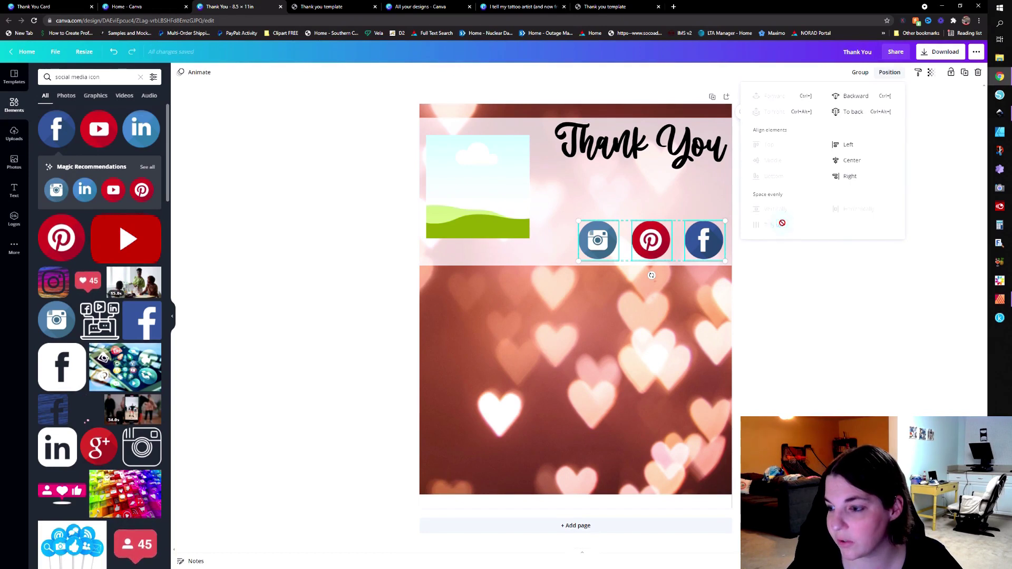
click(841, 293)
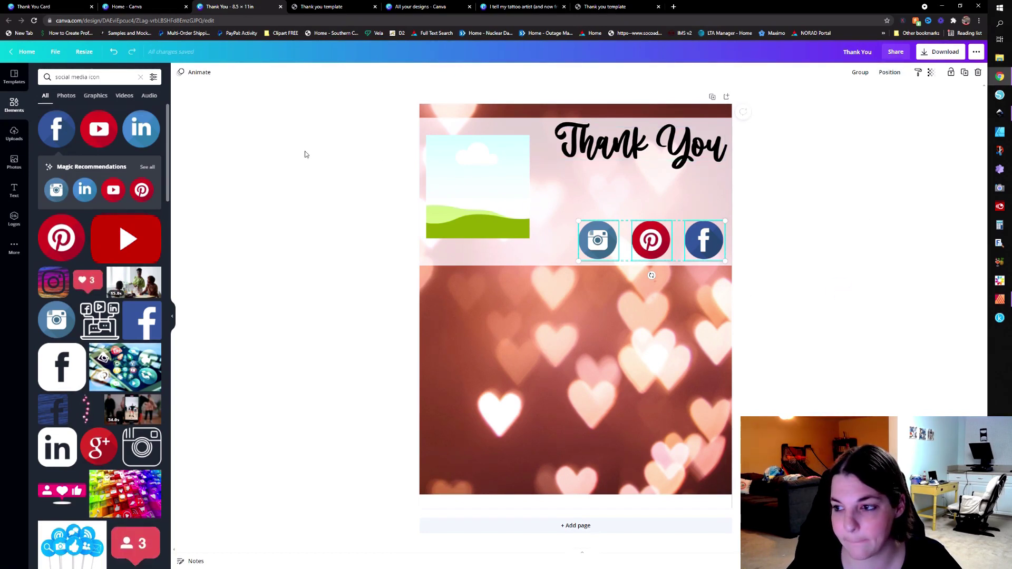
click(315, 210)
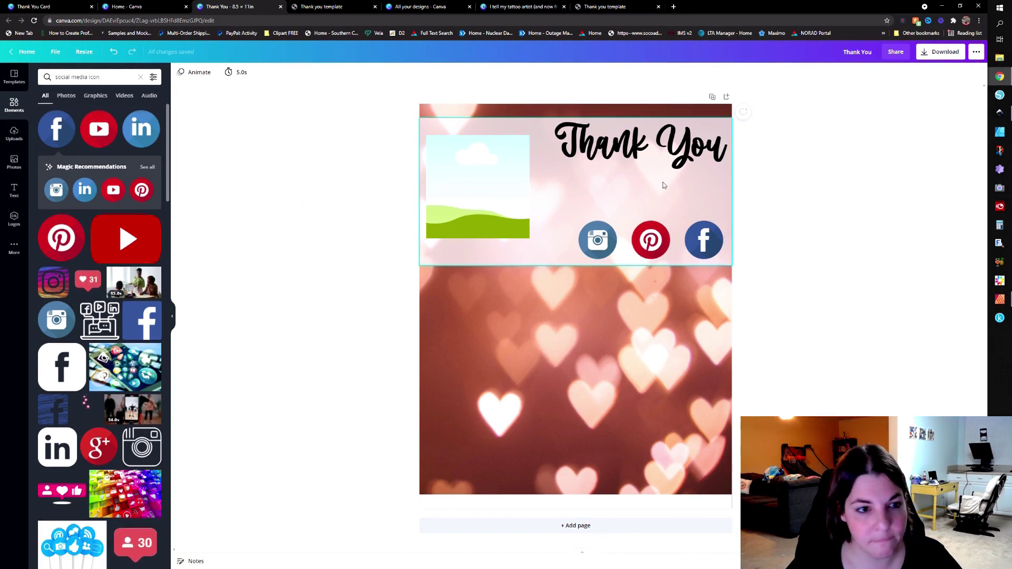
Move the "Thank You" heading slightly lower and add a line of body text reading "Follow us on socials!"
drag(623, 148, 622, 157)
click(801, 186)
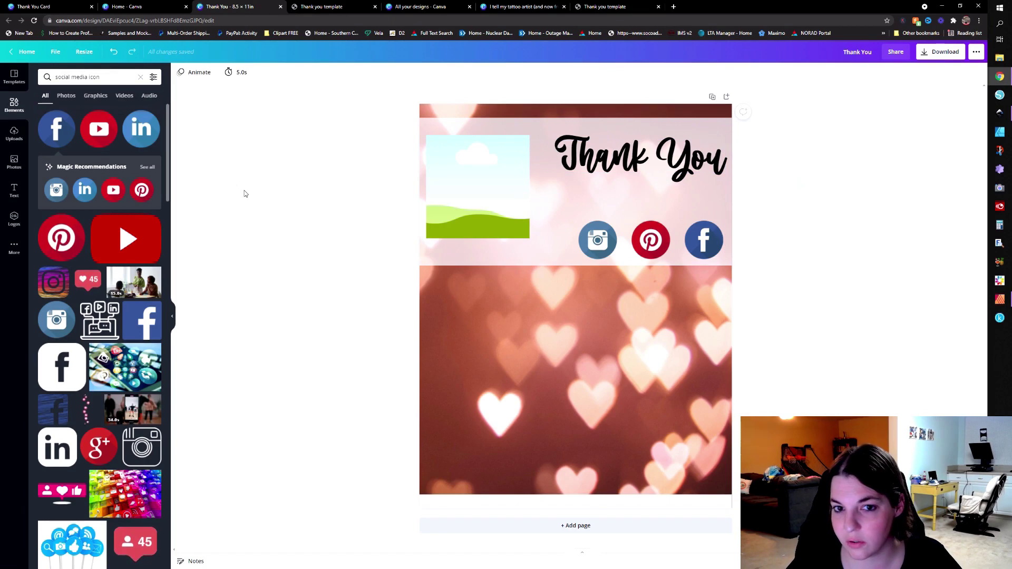
click(13, 192)
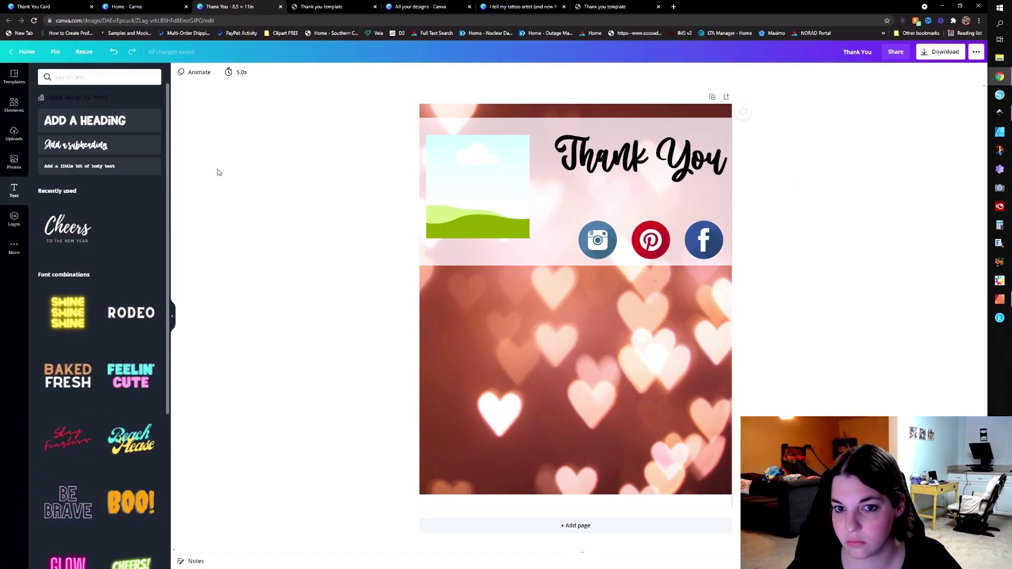
click(97, 166)
text(📷)
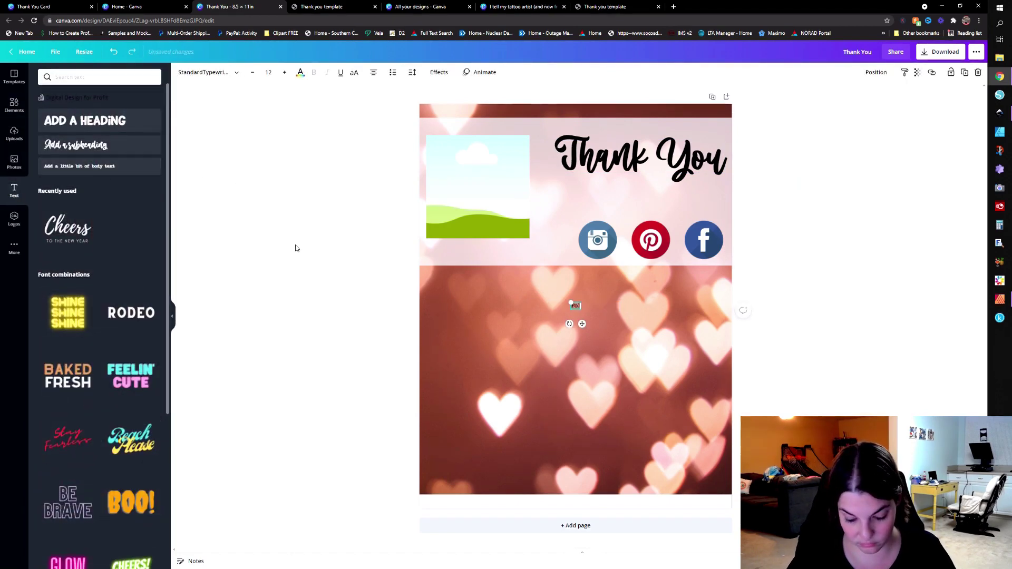
text(Follow up)
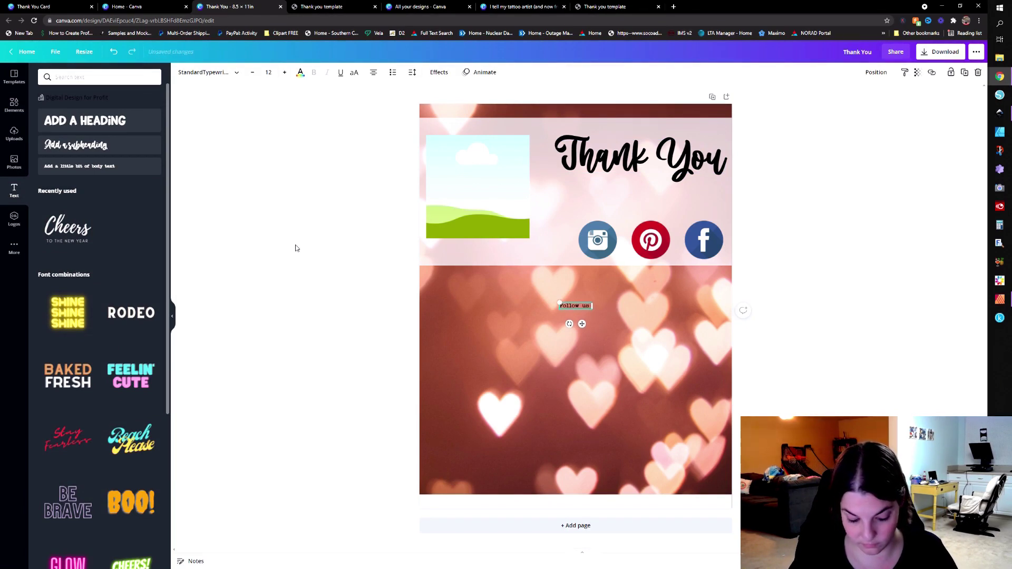
text( on social)
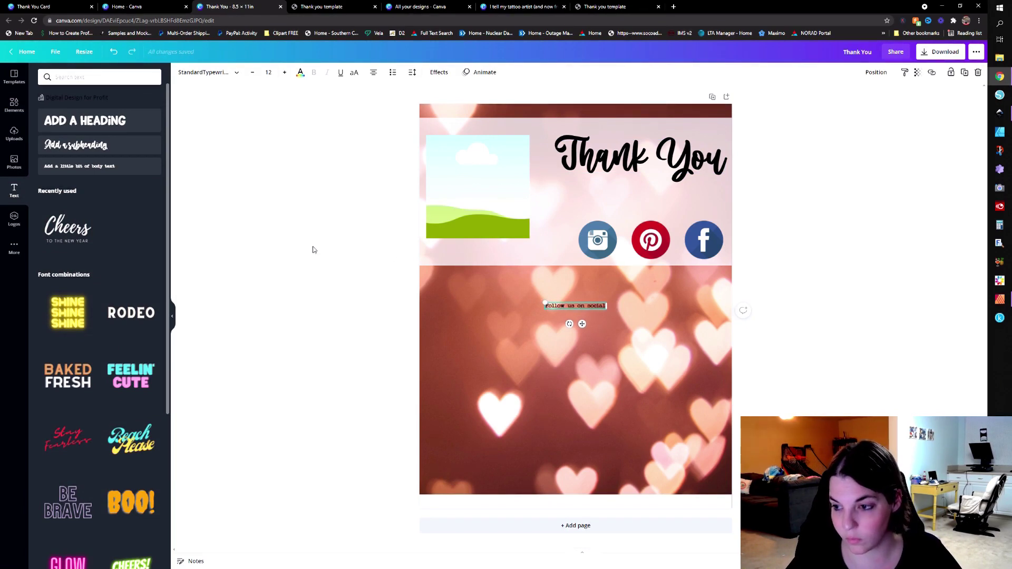
text(s)
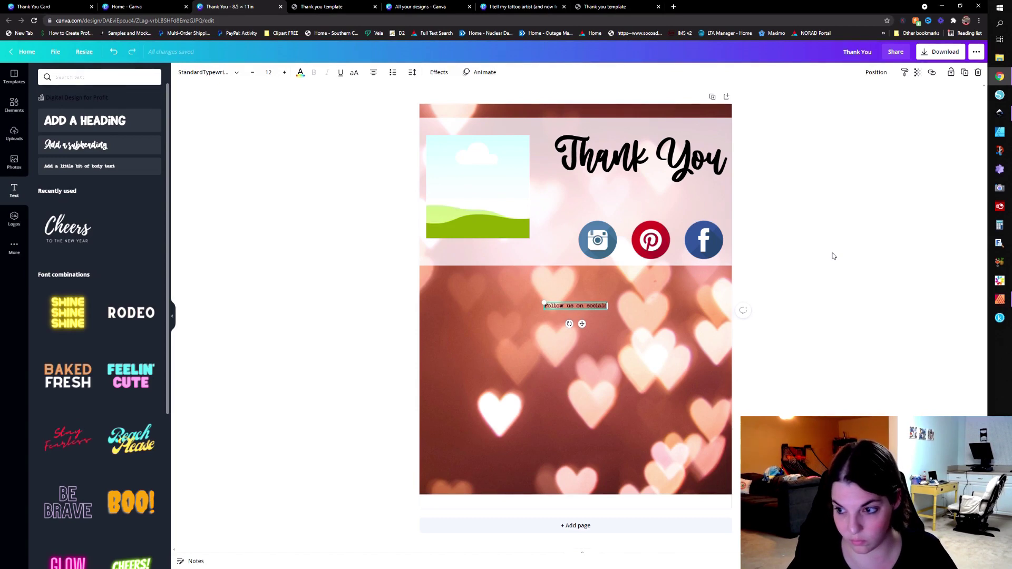
click(345, 288)
Enlarge the "Follow us on socials!" text to about size 31 and place it directly above the social media icons
click(544, 304)
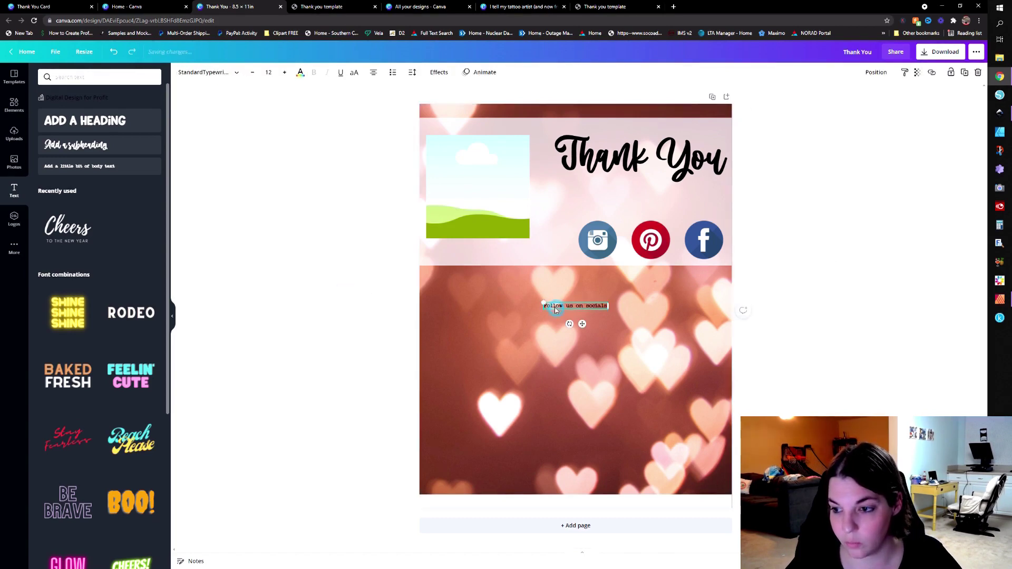
drag(544, 304, 449, 235)
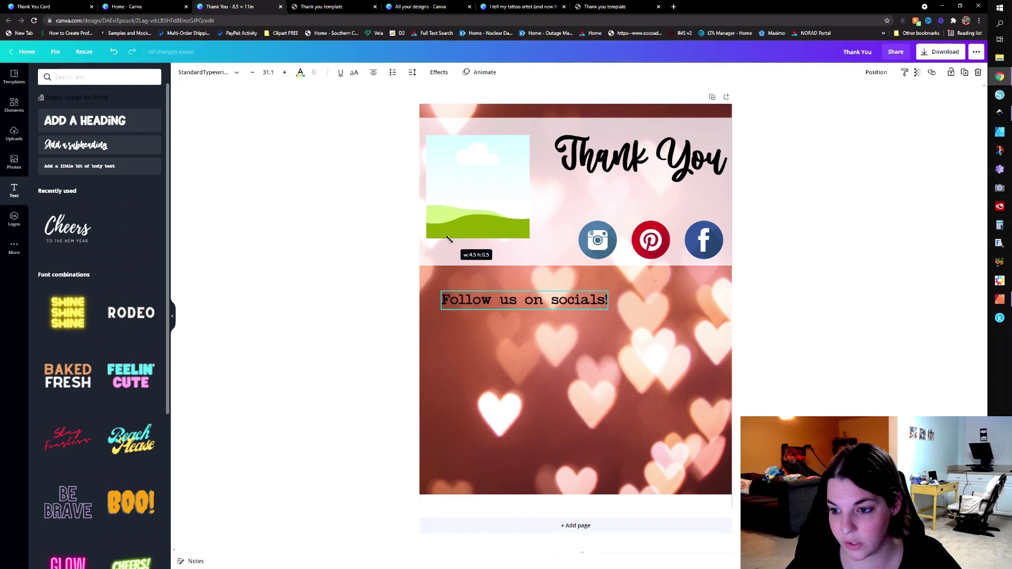
drag(507, 305, 626, 209)
Group the Instagram, Pinterest and Facebook icons and center them beneath the "Follow us on socials!" line
click(598, 240)
shift+click(651, 239)
shift+click(703, 246)
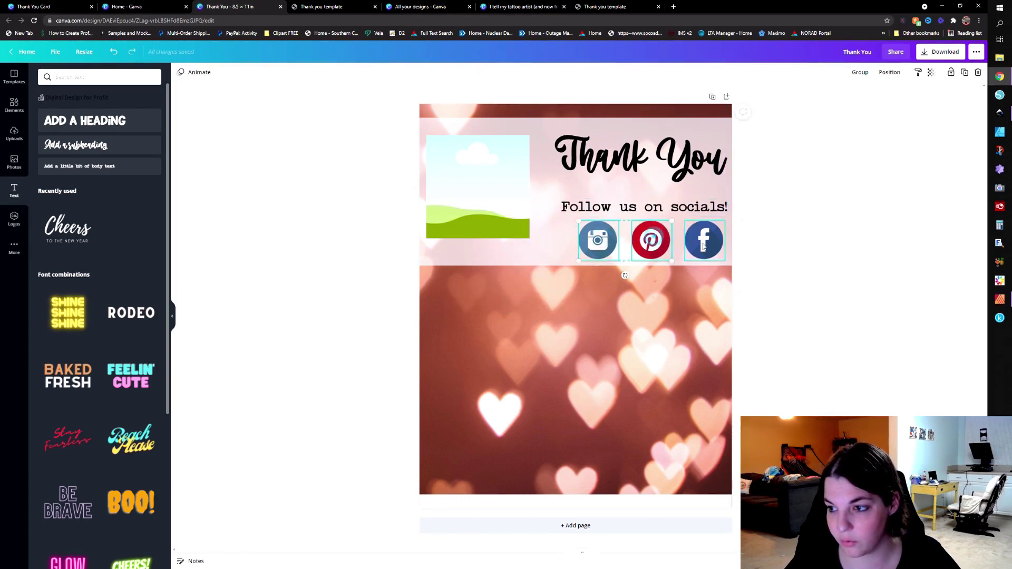
click(859, 72)
drag(656, 243, 654, 212)
click(584, 186)
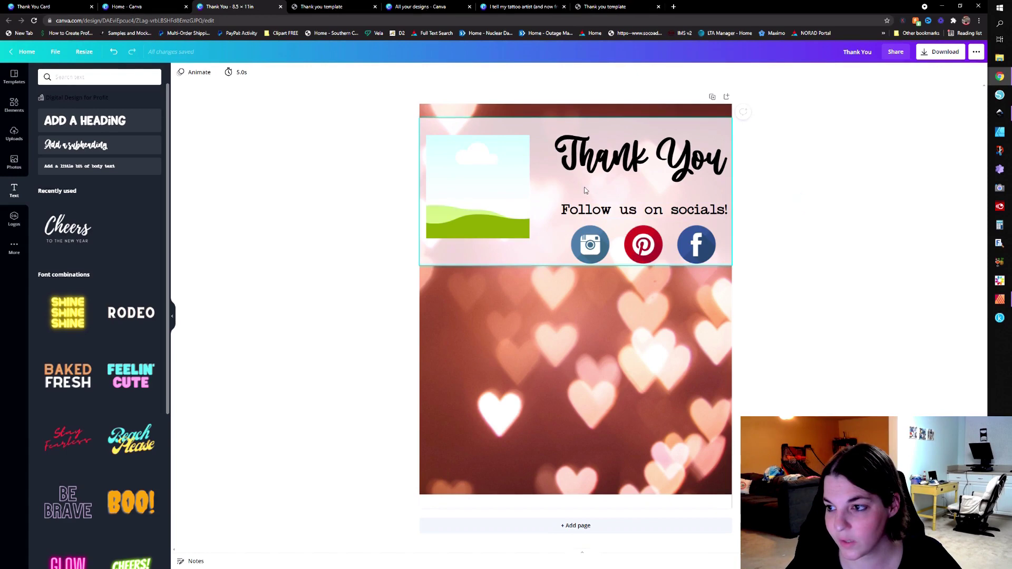
click(212, 190)
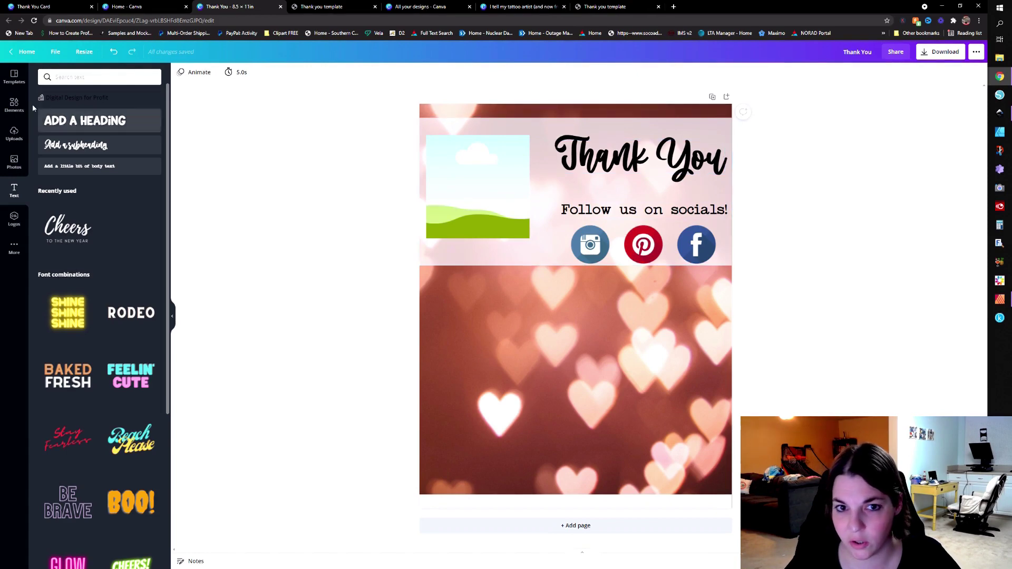
Add the three-dot graphic from the recently used elements and place it just above the start of the "Follow us on socials!" line
click(14, 103)
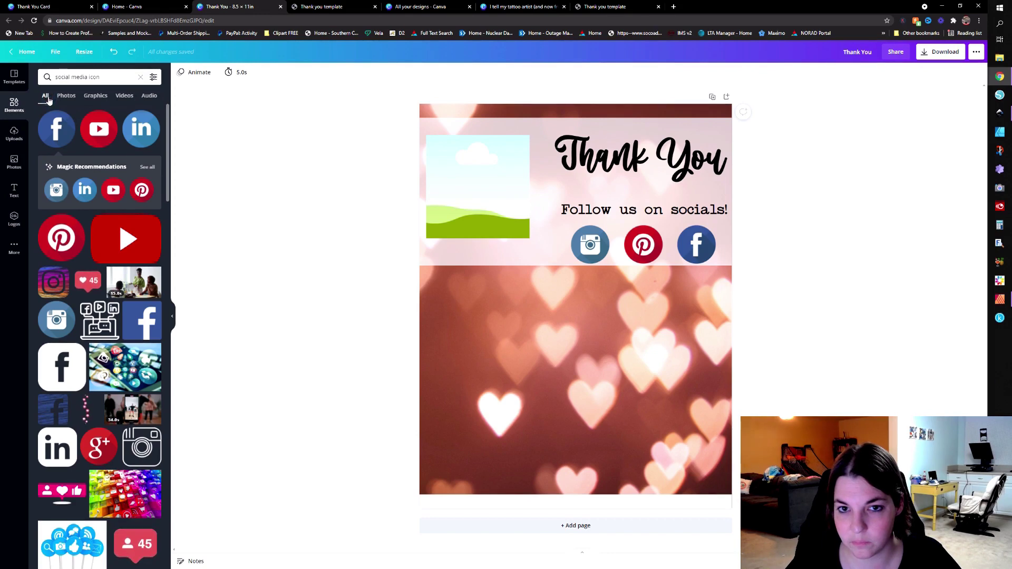
click(141, 77)
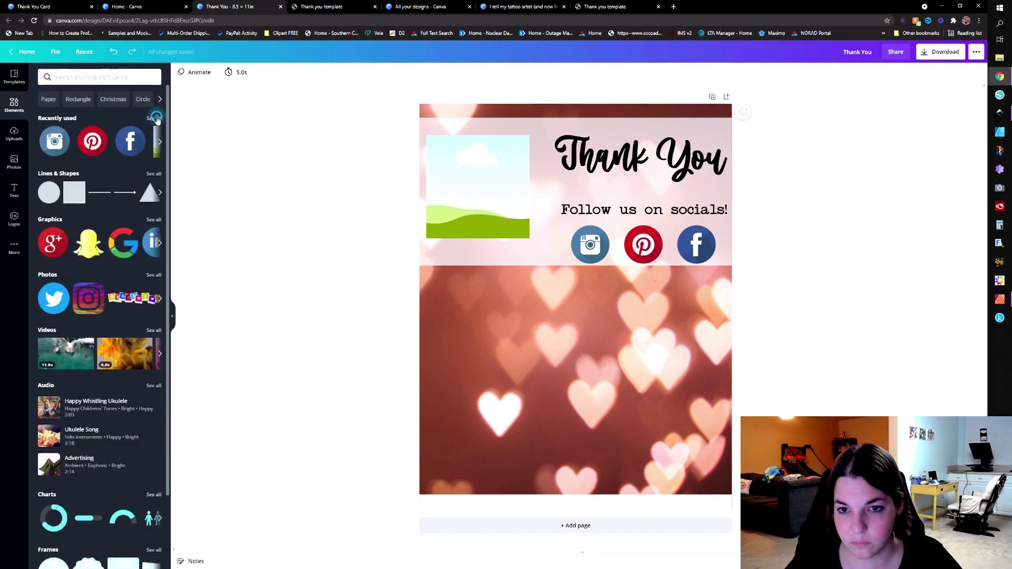
click(153, 118)
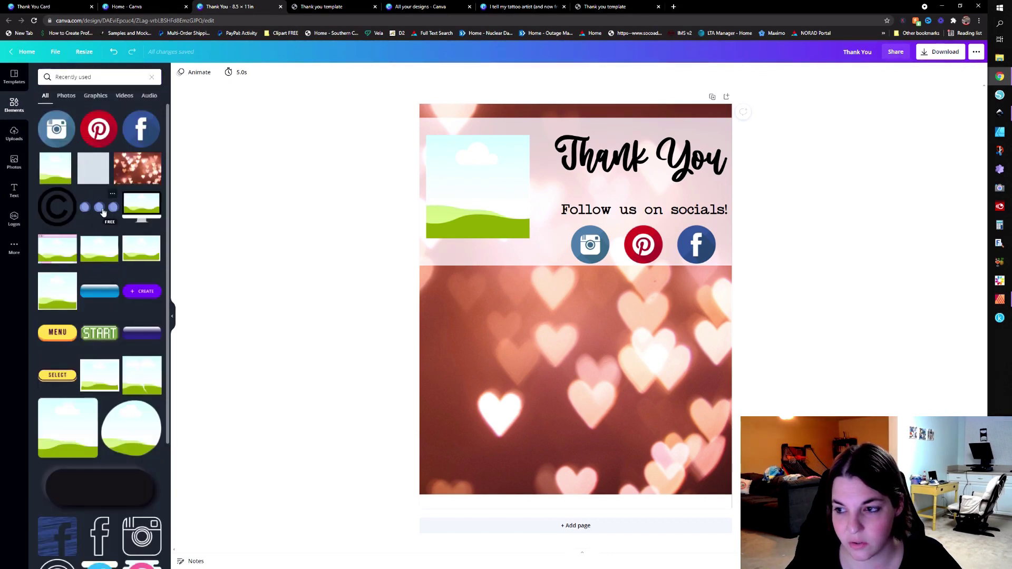
click(104, 208)
drag(515, 291, 580, 194)
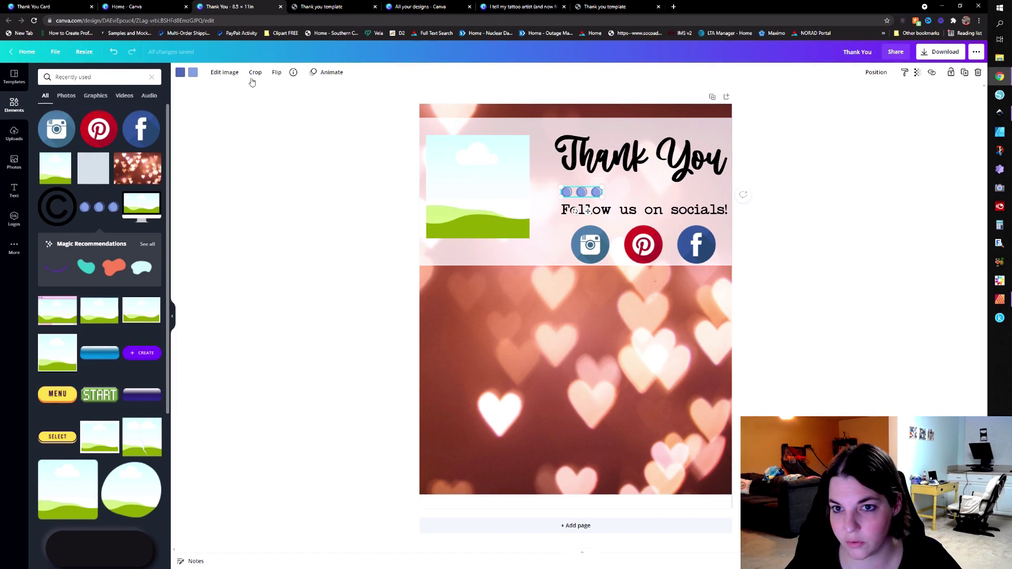
Recolor the three-dot graphic with the dark brown and coral shades from the background photo's colors
click(180, 74)
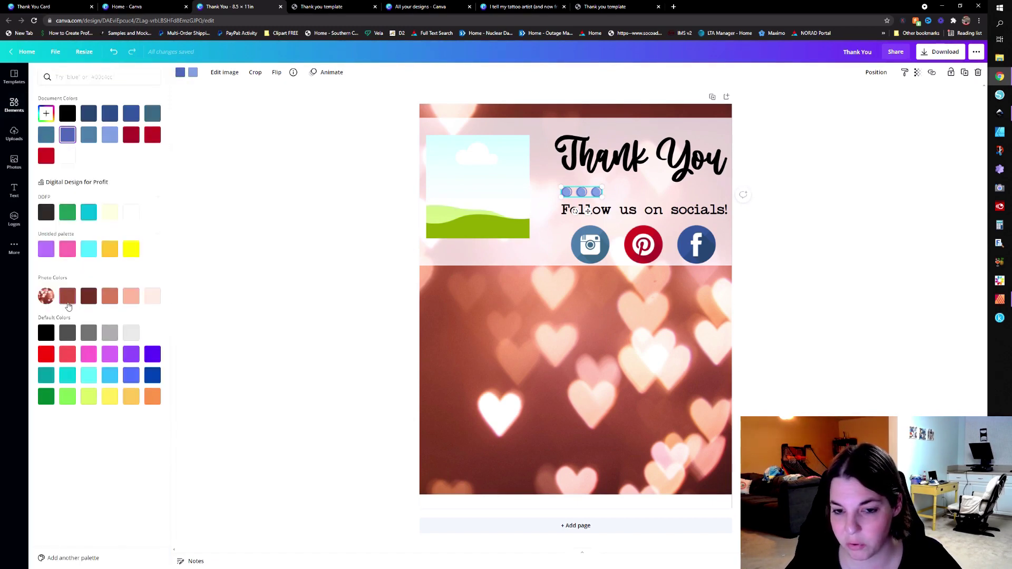
click(89, 298)
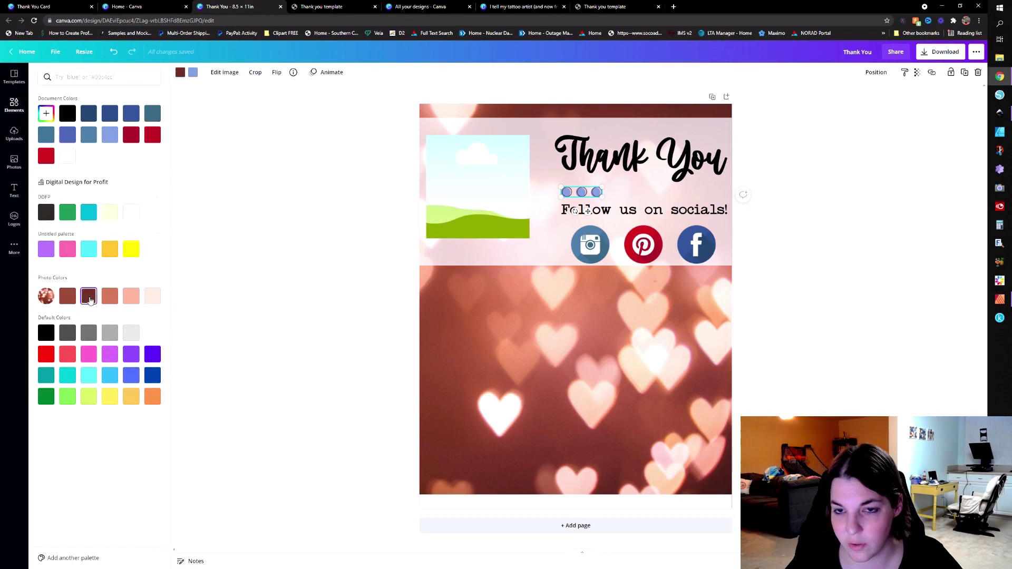
click(193, 73)
click(111, 296)
click(285, 279)
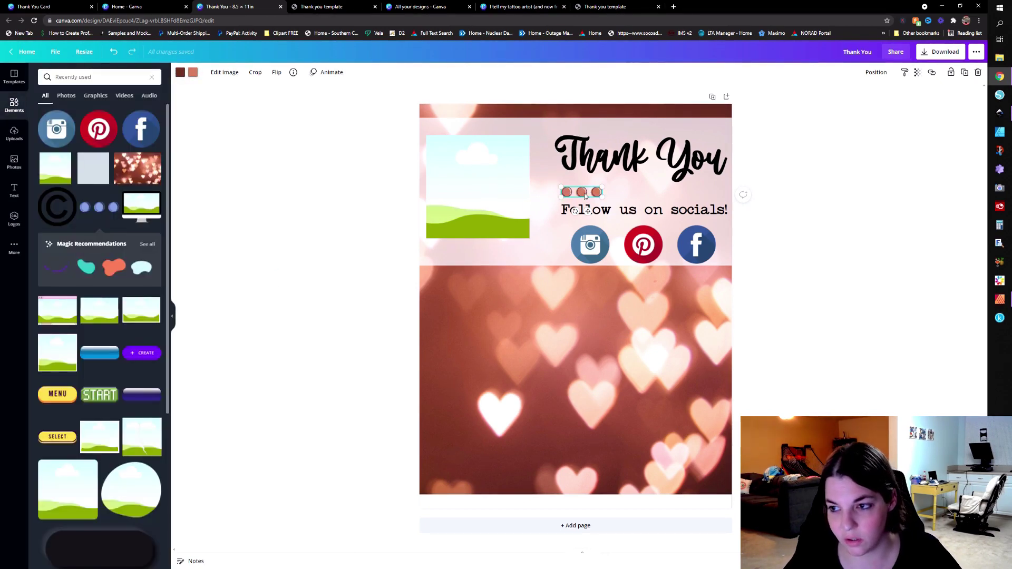
Duplicate the dot graphic three times to form one continuous dotted divider, and raise the "Thank You" heading slightly
key(ctrl+d)
drag(589, 207, 626, 196)
key(ctrl+d)
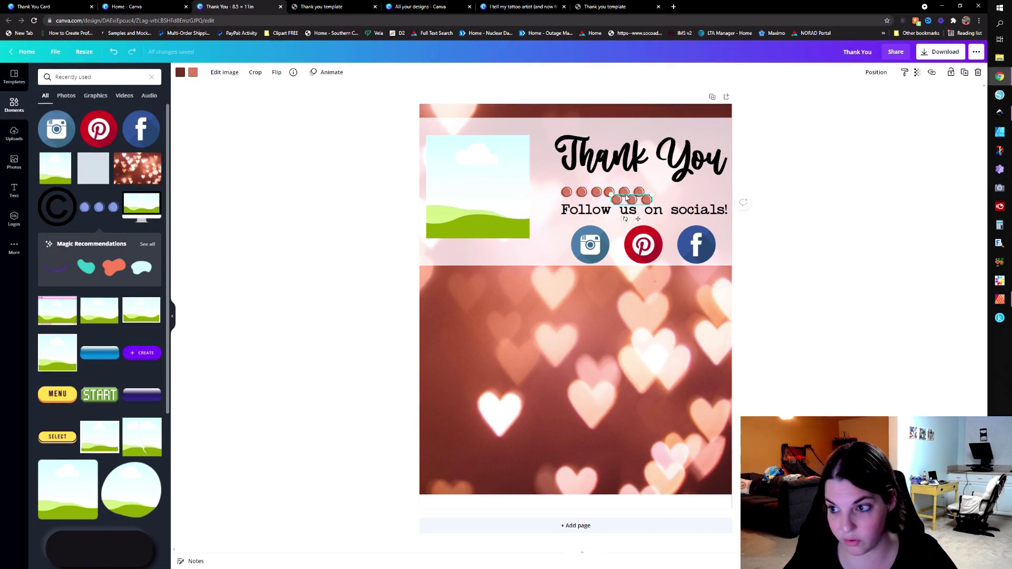
drag(632, 202, 665, 191)
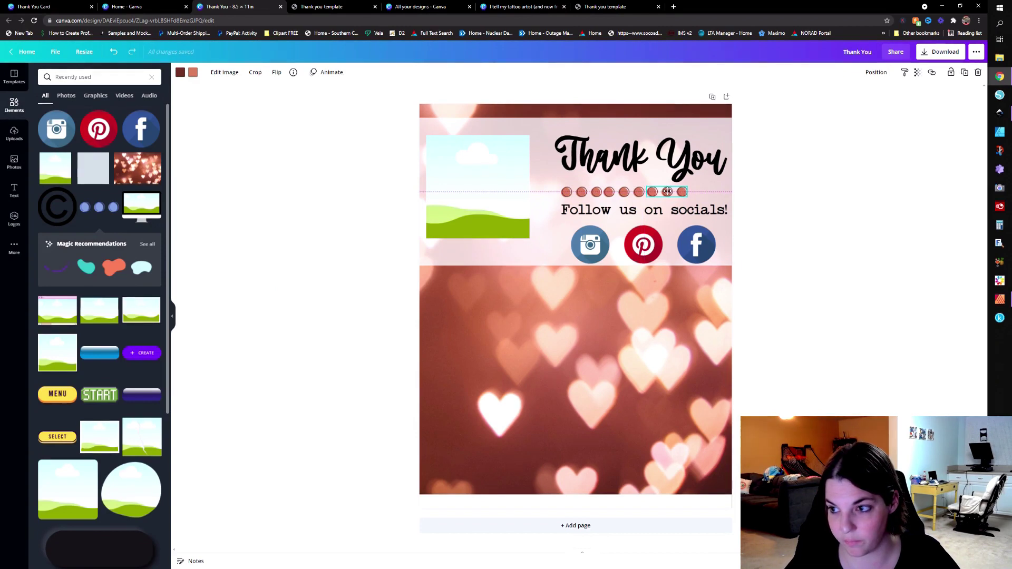
key(ctrl+d)
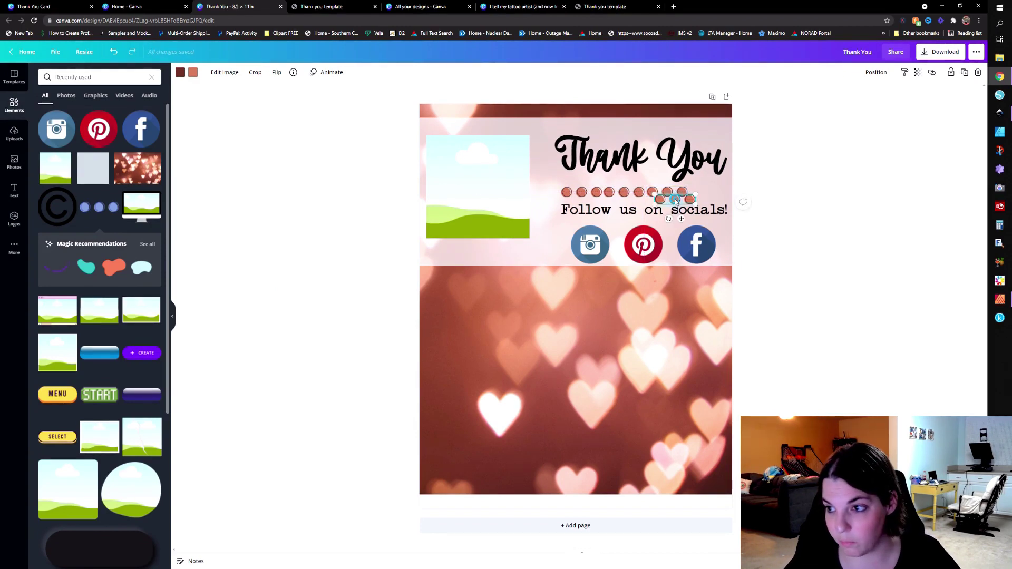
drag(676, 201, 712, 195)
click(787, 208)
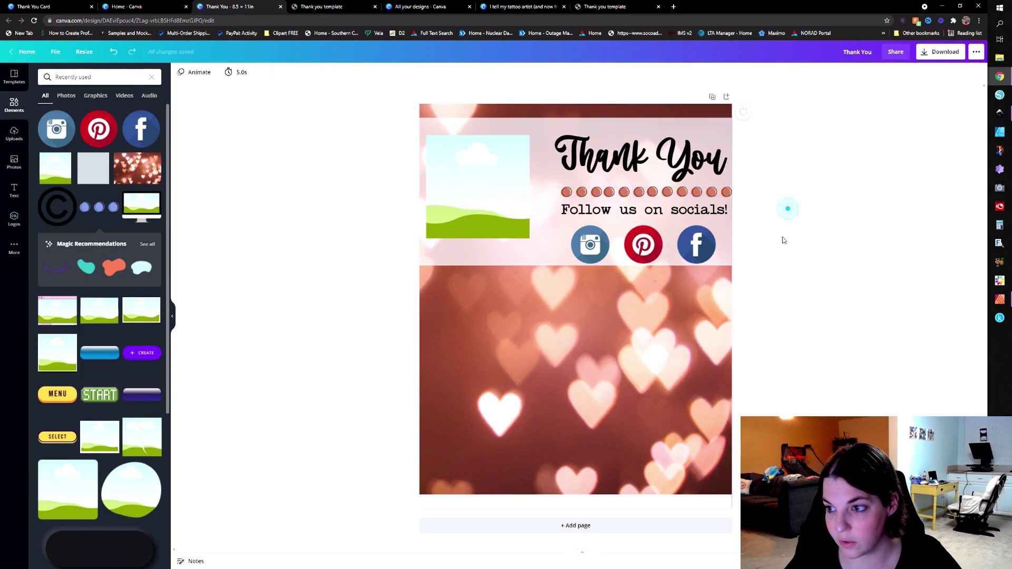
drag(640, 164, 639, 149)
drag(558, 202, 742, 161)
click(861, 72)
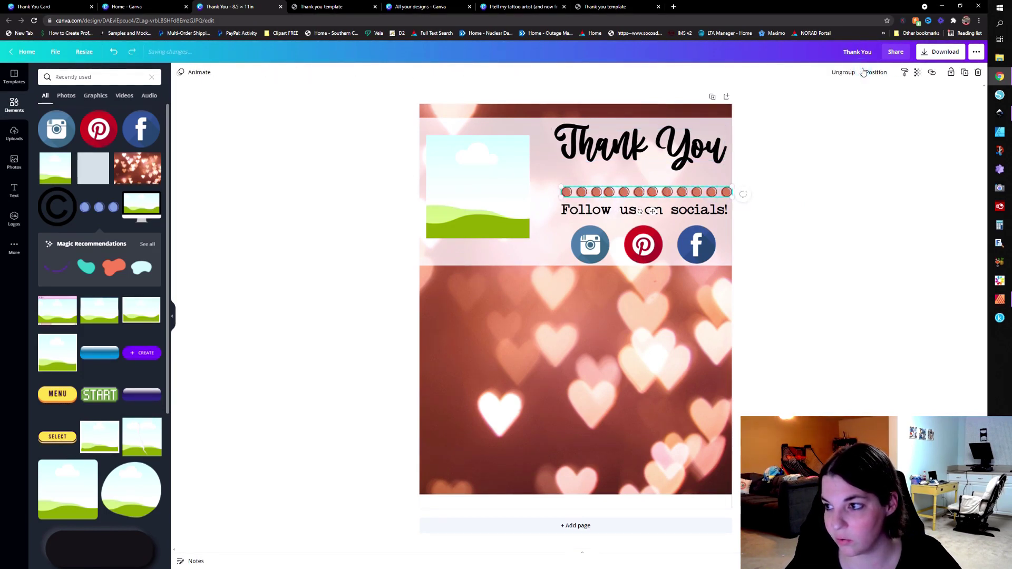
click(843, 72)
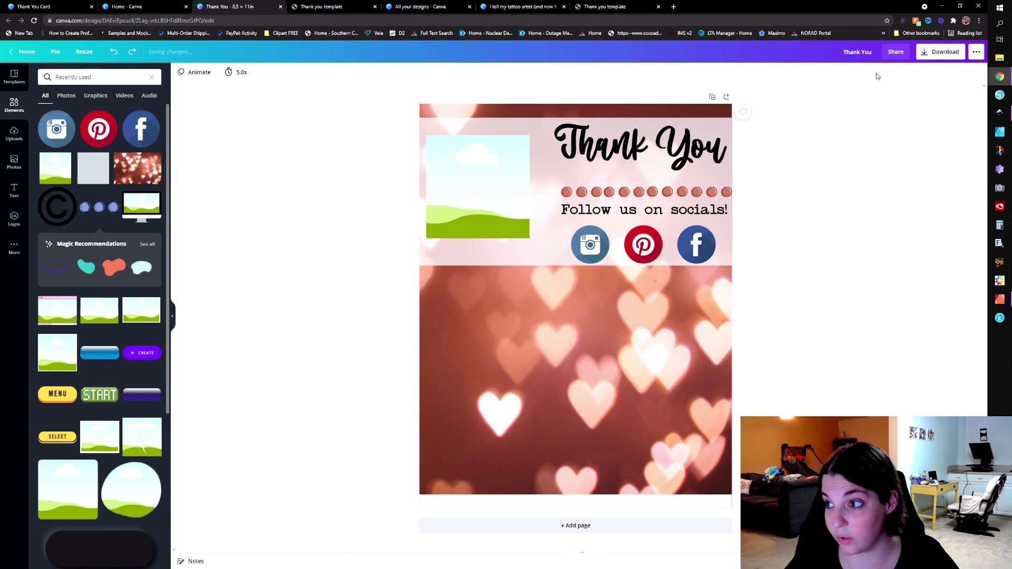
Tidy up the spacing of the four dot segments and group them into a single divider
click(679, 193)
click(680, 194)
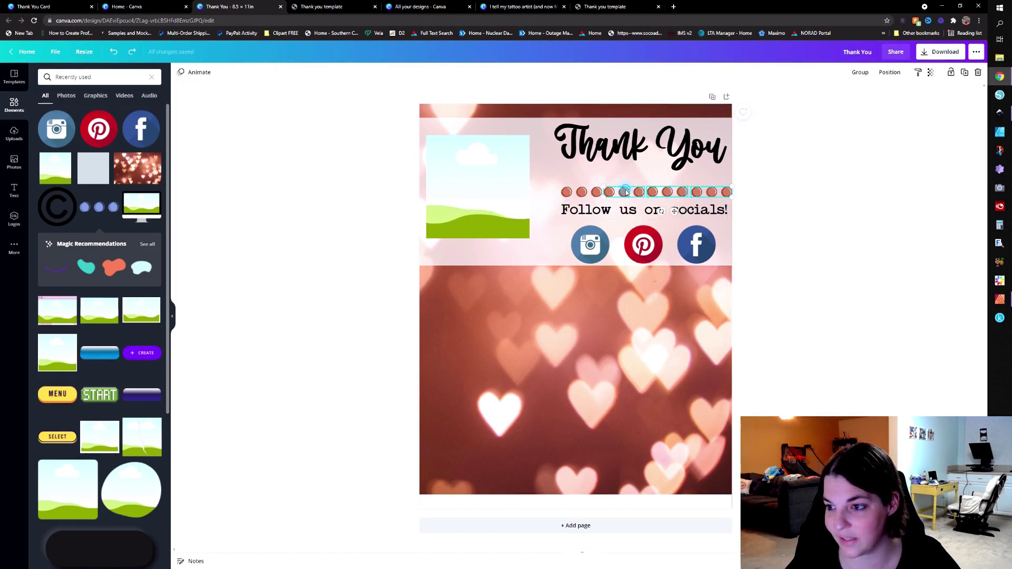
click(881, 76)
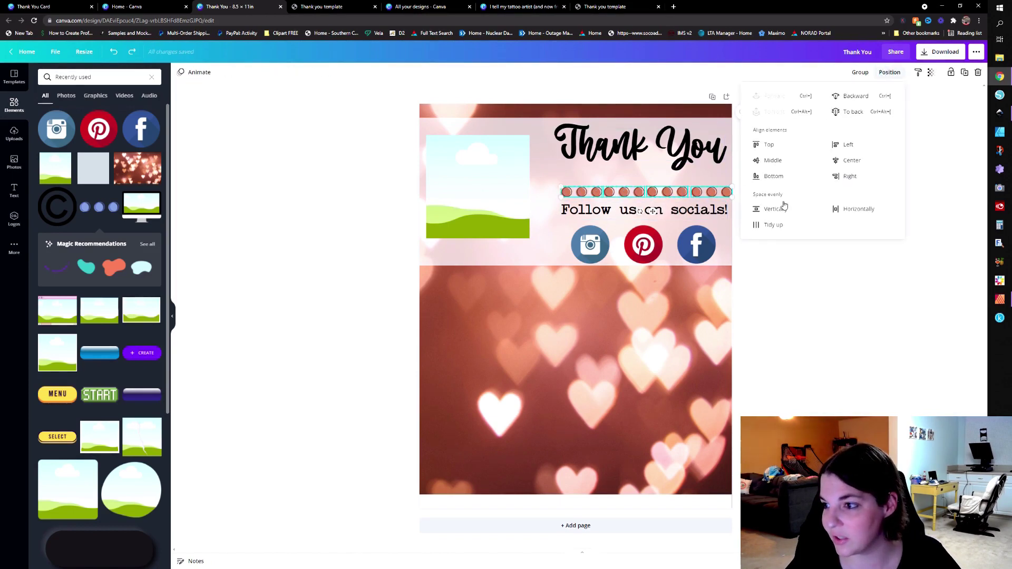
click(772, 226)
click(858, 74)
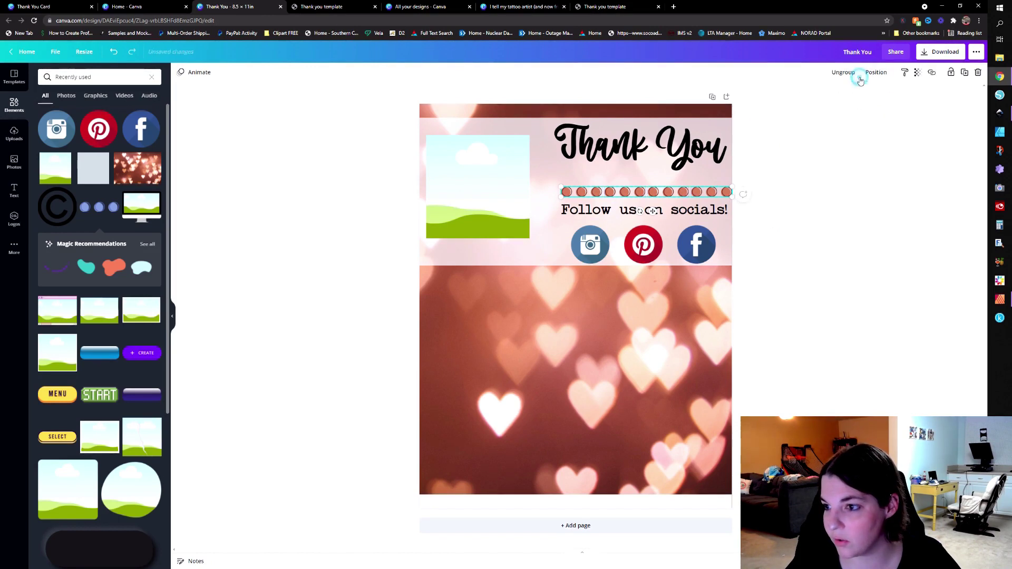
Tidy up the spacing of the heading, dotted divider, "Follow us on socials!" text and icon group as one vertical stack
click(691, 156)
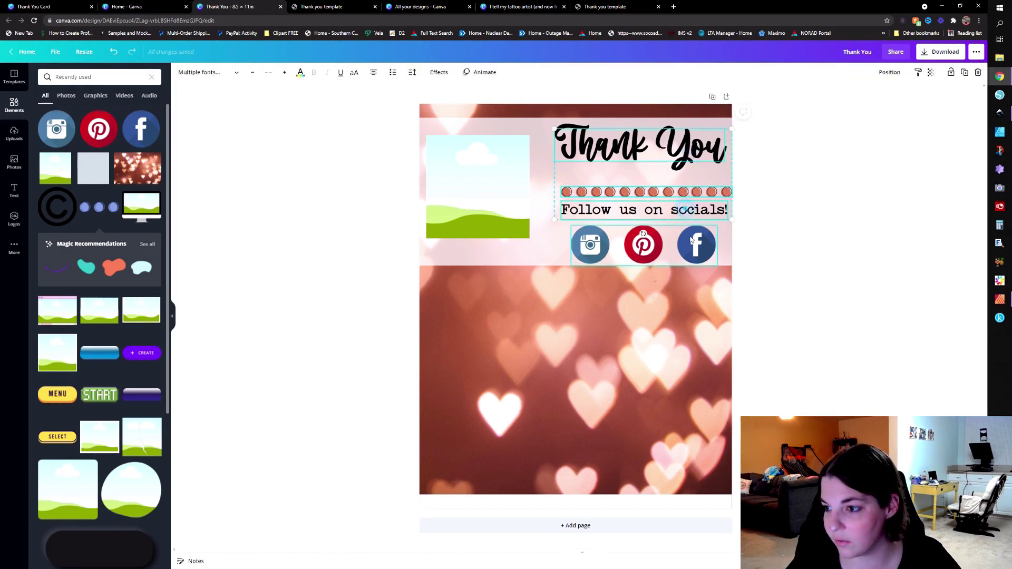
click(883, 74)
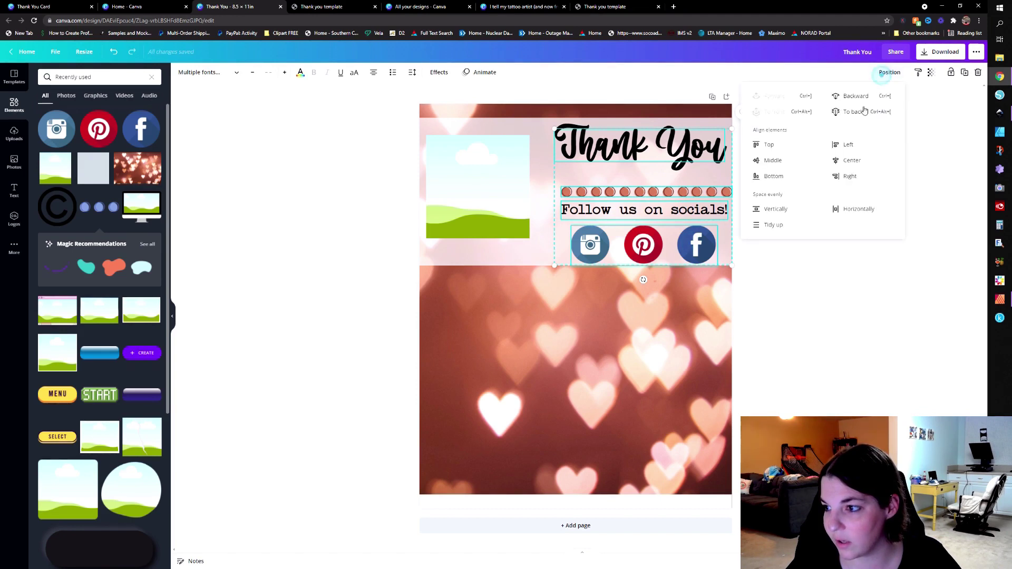
click(782, 226)
click(854, 296)
click(828, 241)
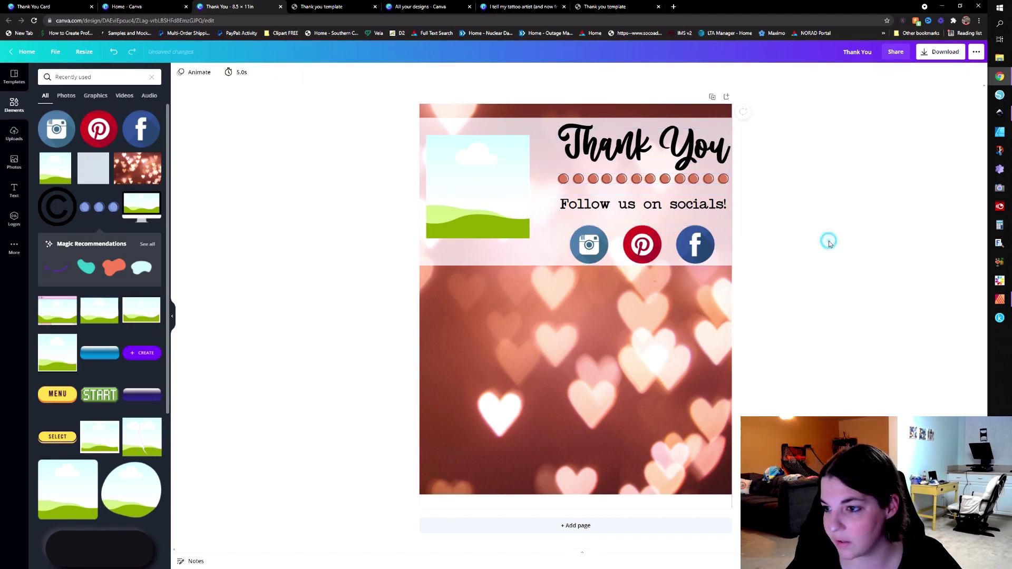
Nudge the "Follow us on socials!" text and the dotted divider slightly lower in the band
click(645, 211)
drag(645, 211, 645, 217)
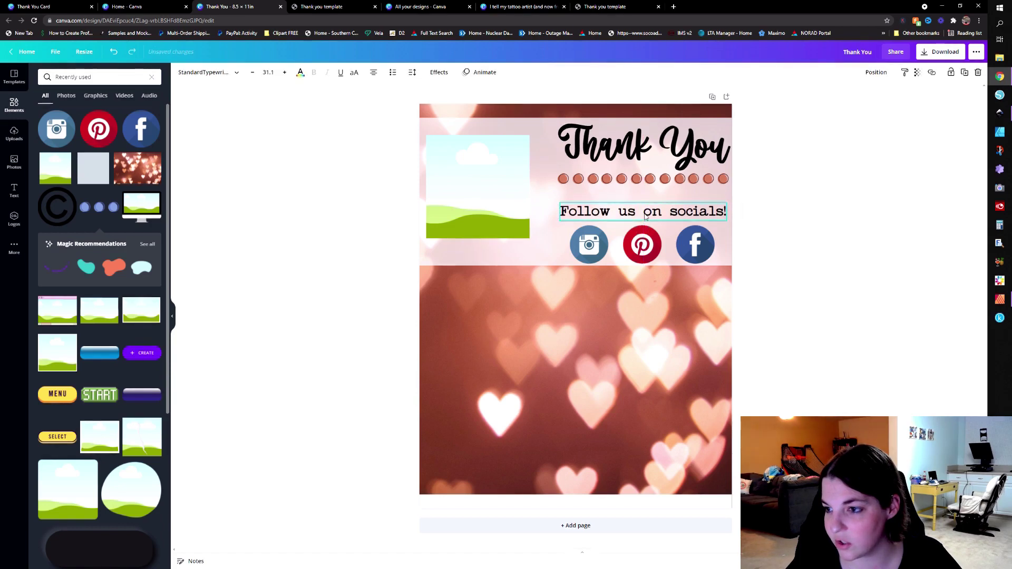
drag(648, 182, 646, 185)
click(875, 205)
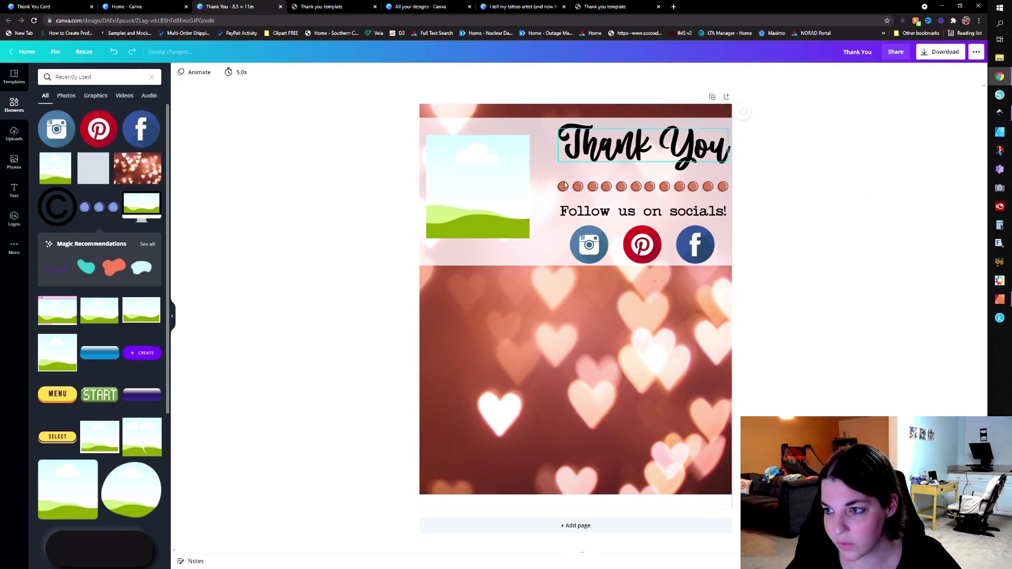
Recolor the "Thank You" heading with the dark brown from the photo colors
click(723, 139)
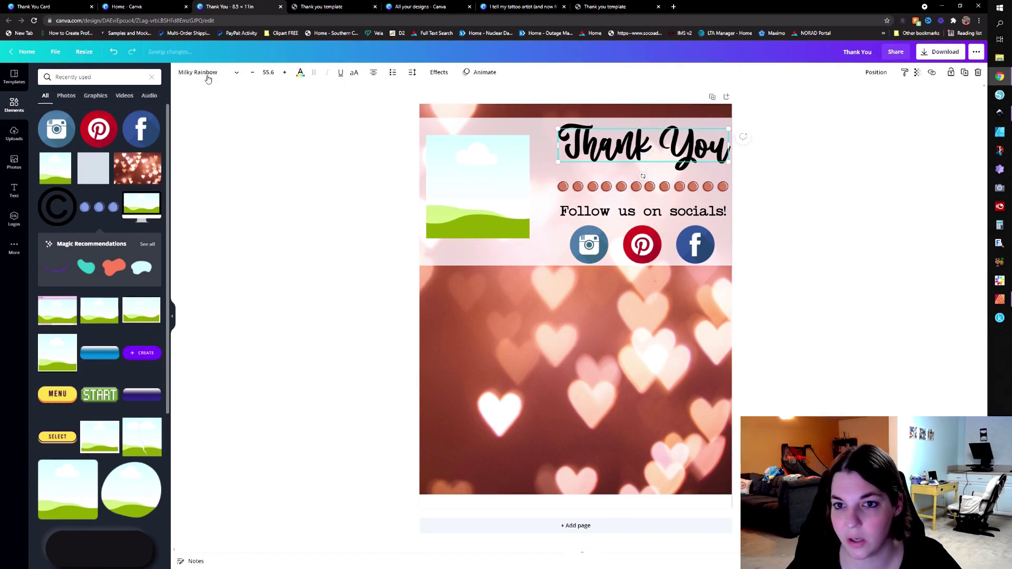
click(300, 73)
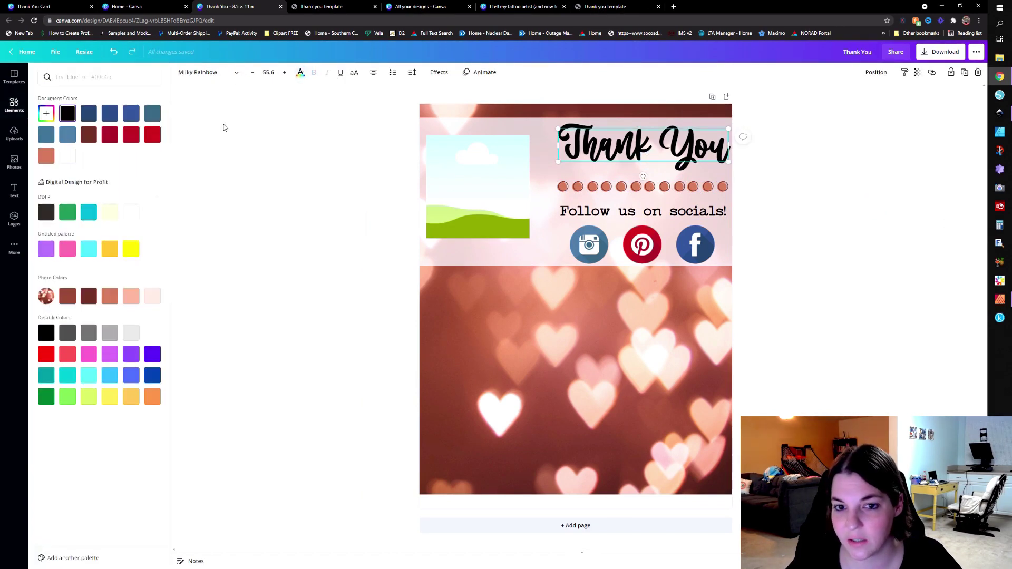
click(88, 295)
Recolor the "Follow us on socials!" text with the dark brown from the photo colors
click(585, 212)
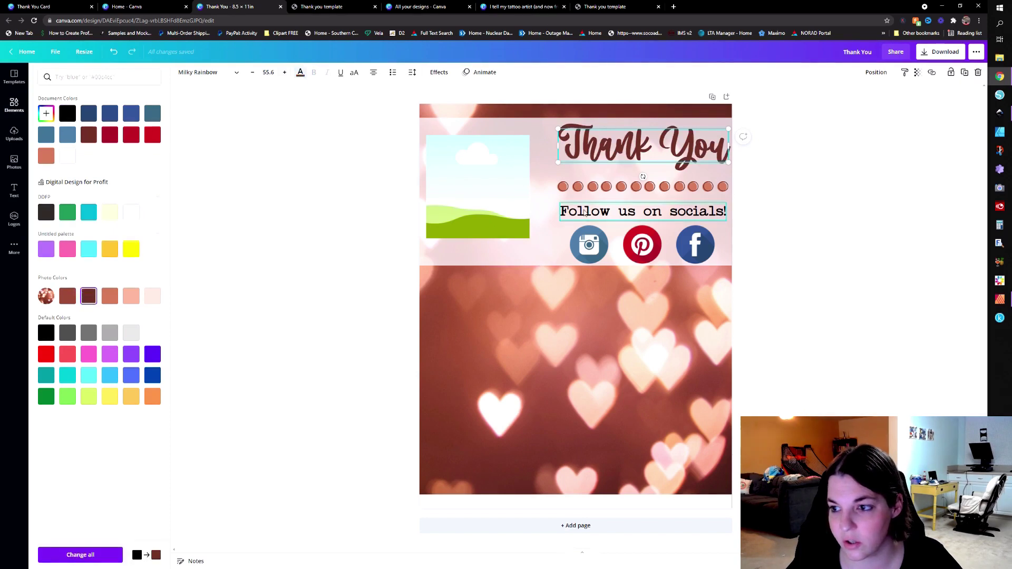
click(88, 295)
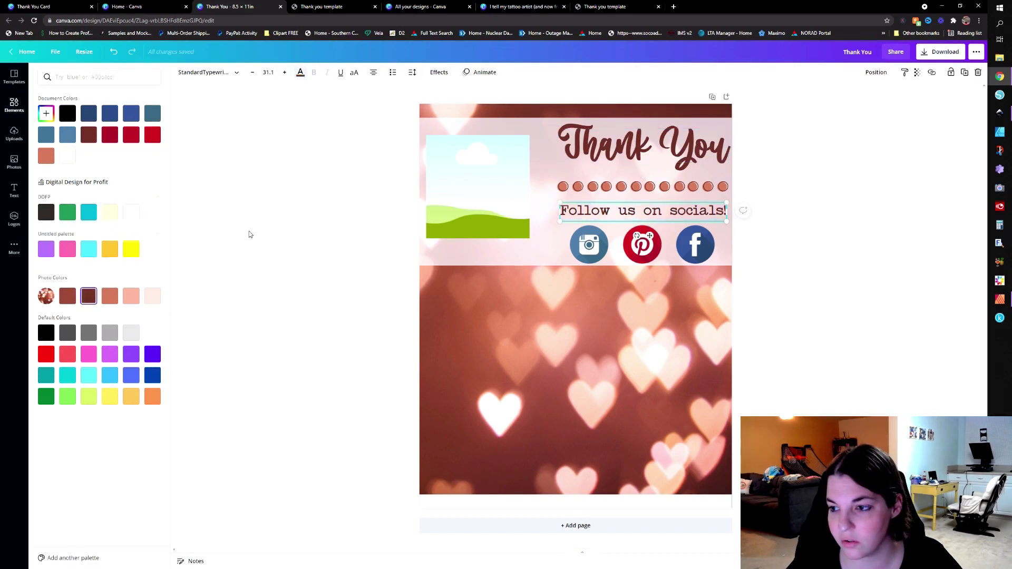
click(248, 233)
click(784, 304)
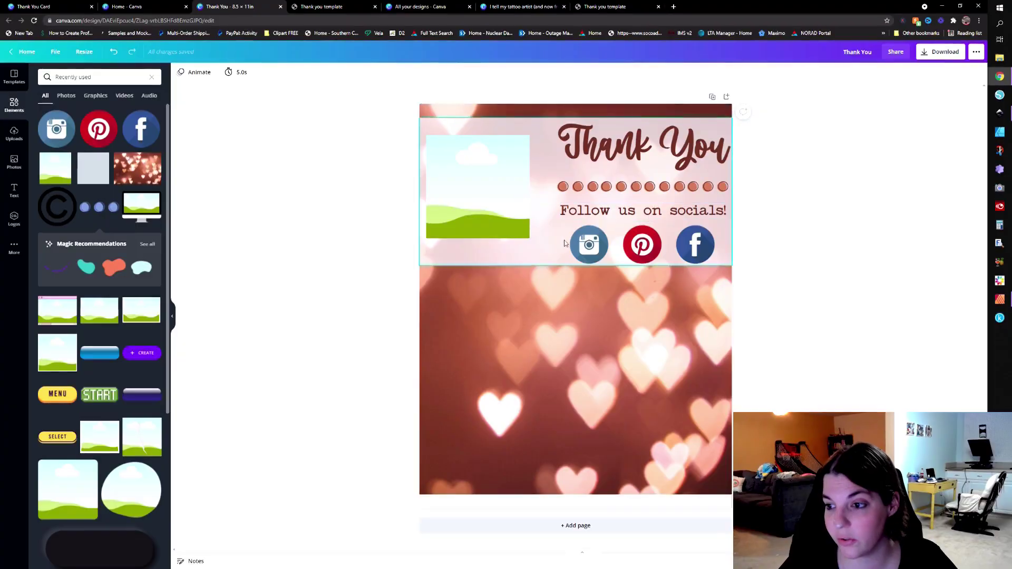
click(564, 243)
click(837, 211)
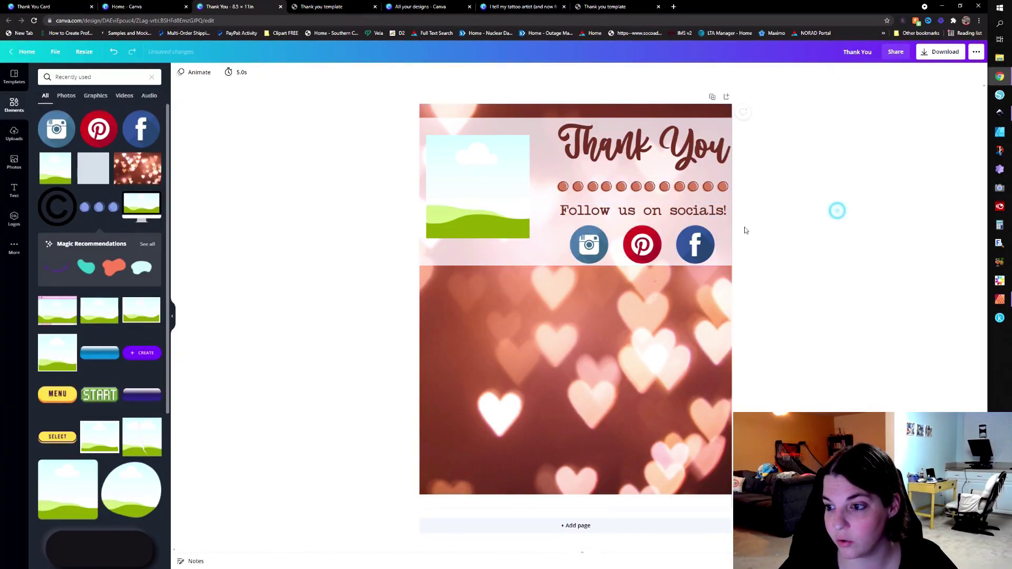
click(575, 250)
click(931, 73)
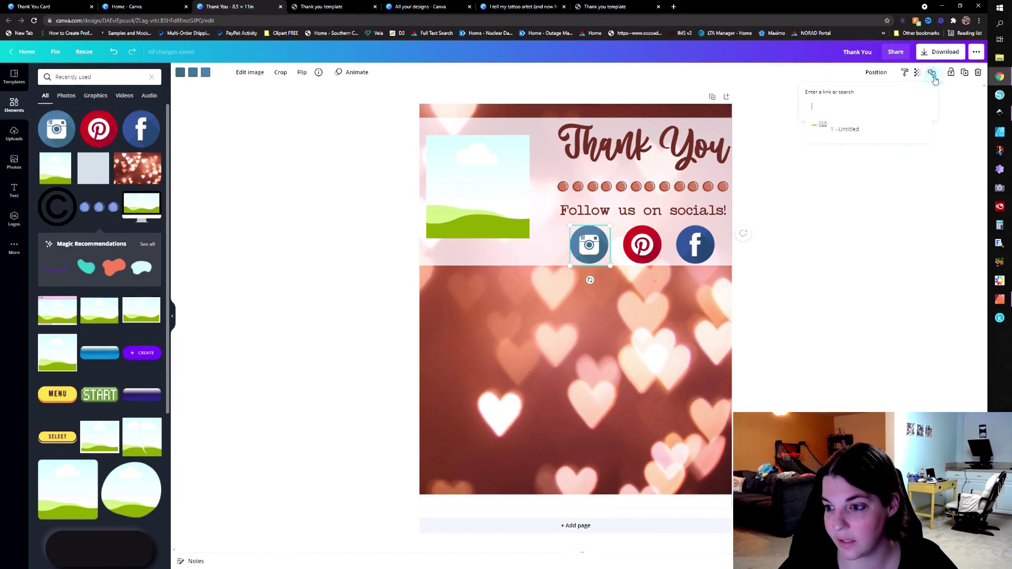
key(ctrl+v)
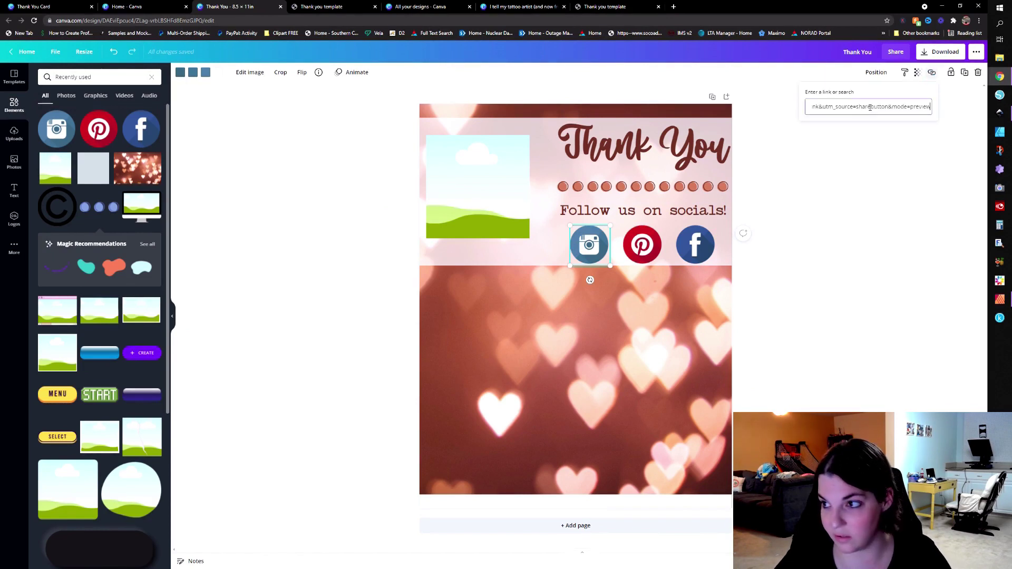
key(ctrl+a)
key(BackSpace)
text(https://www.instagram.com/)
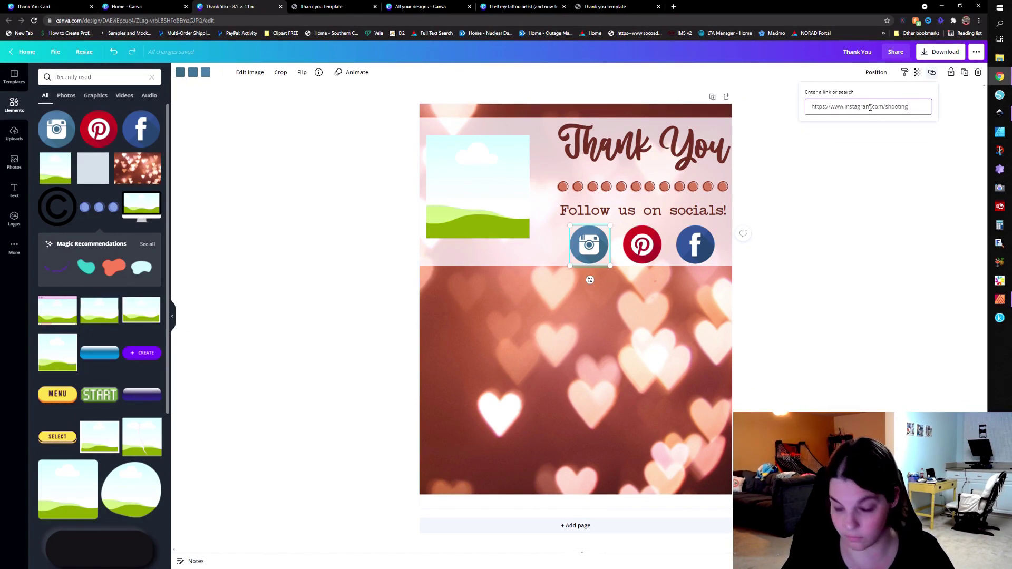
text(shootingstarsva)
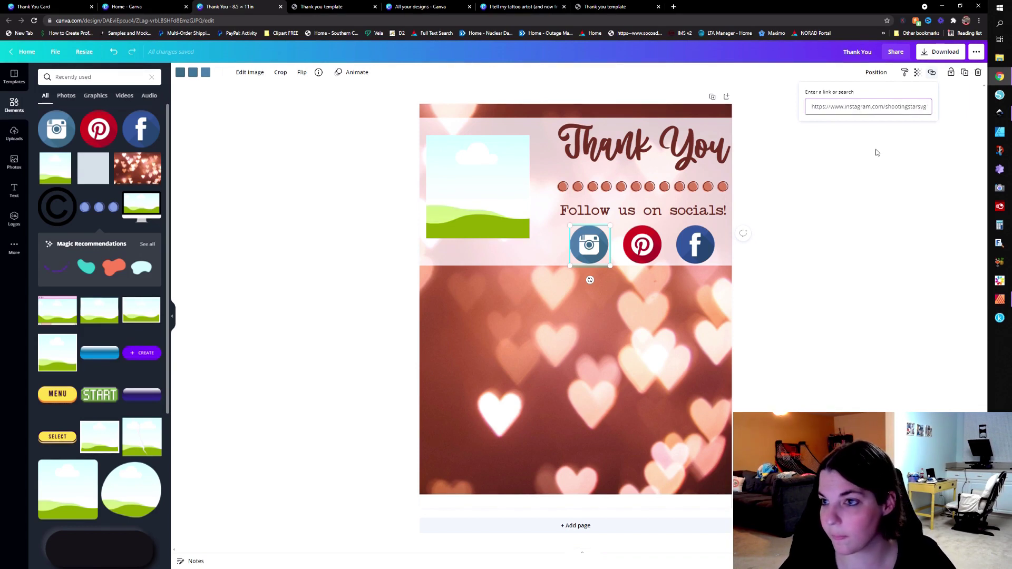
key(Return)
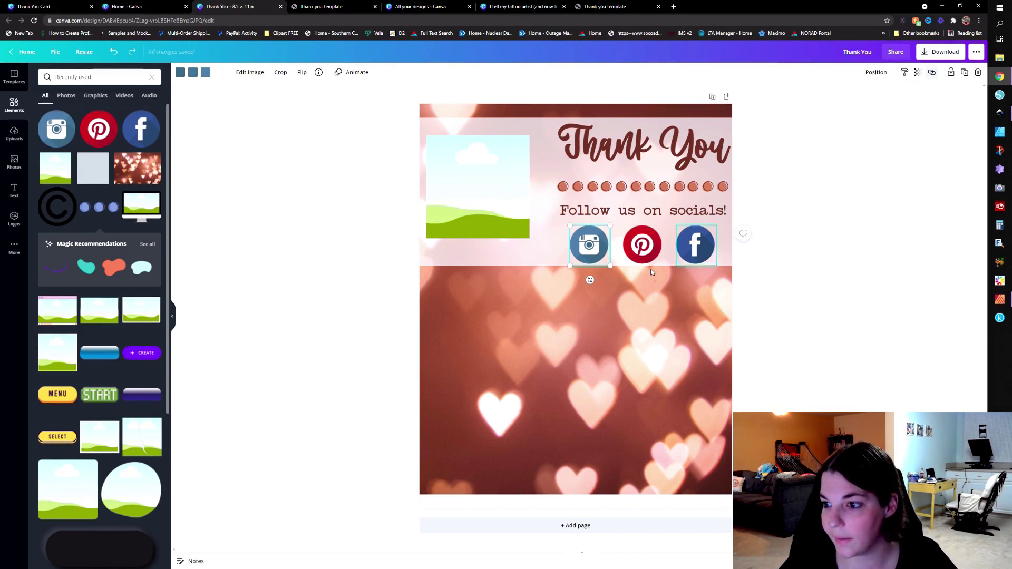
key(Tab)
click(934, 73)
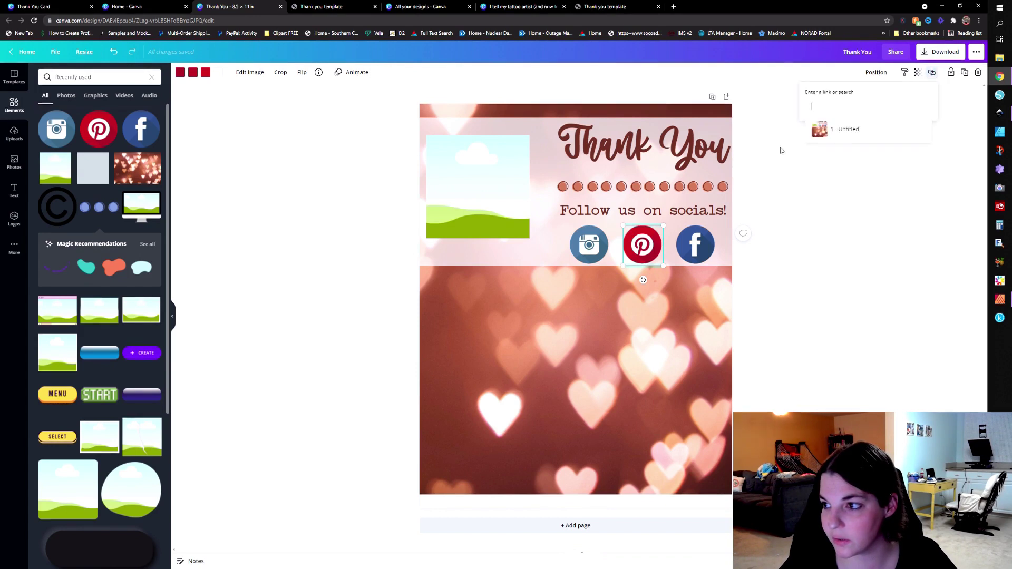
text(https)
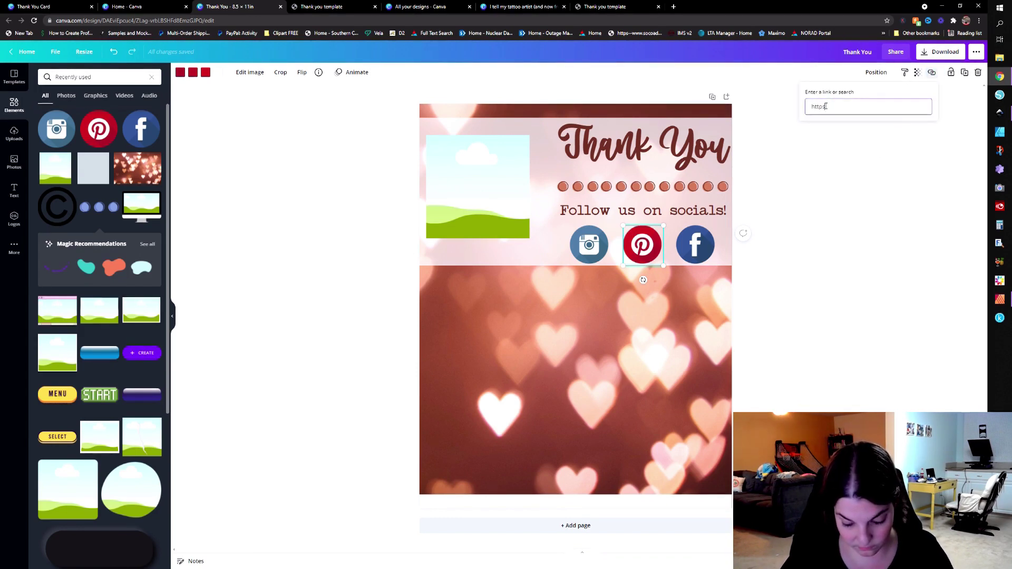
text(://www.pinterest.co)
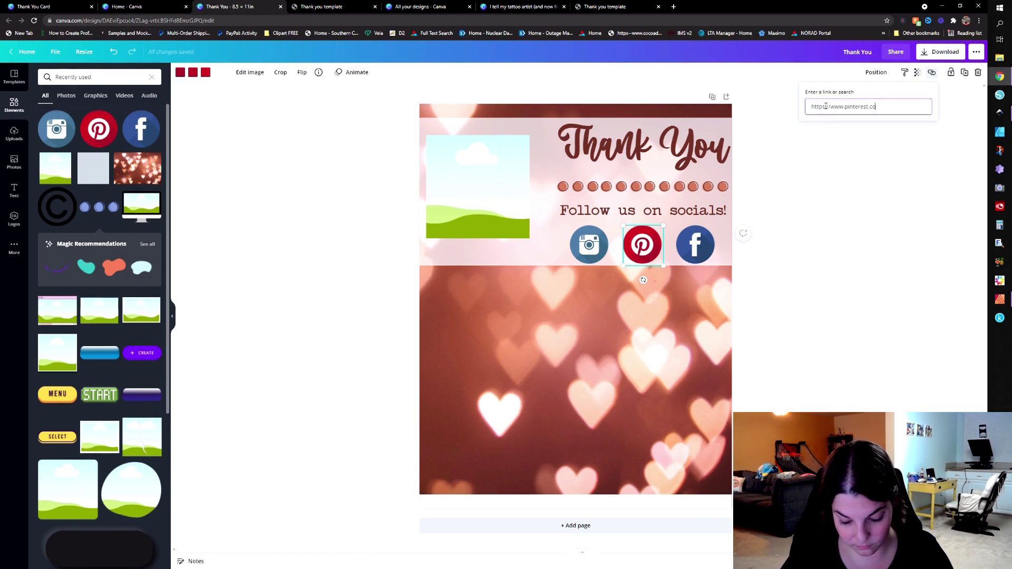
text(m/theshootingstarsva)
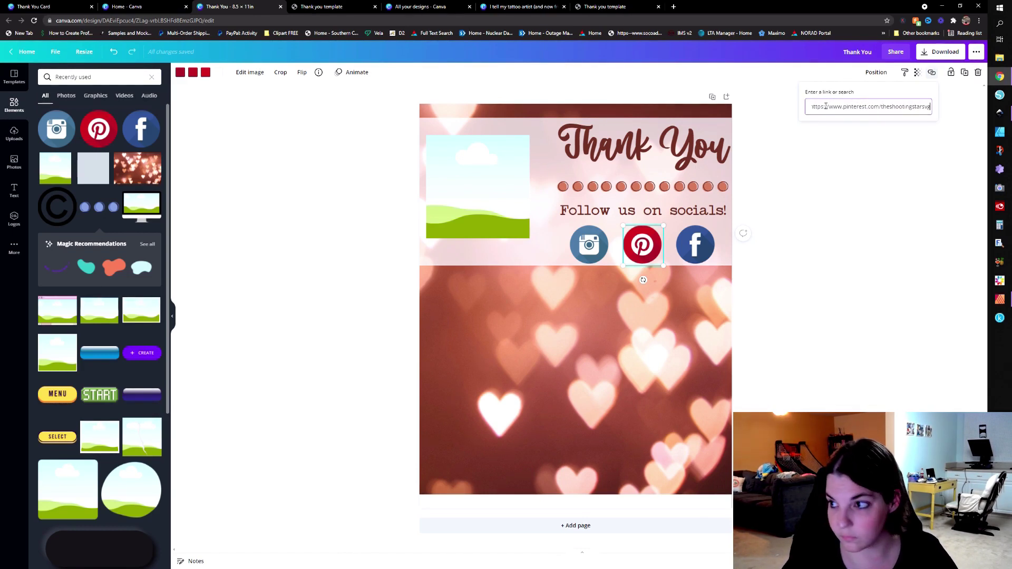
key(Return)
key(Tab)
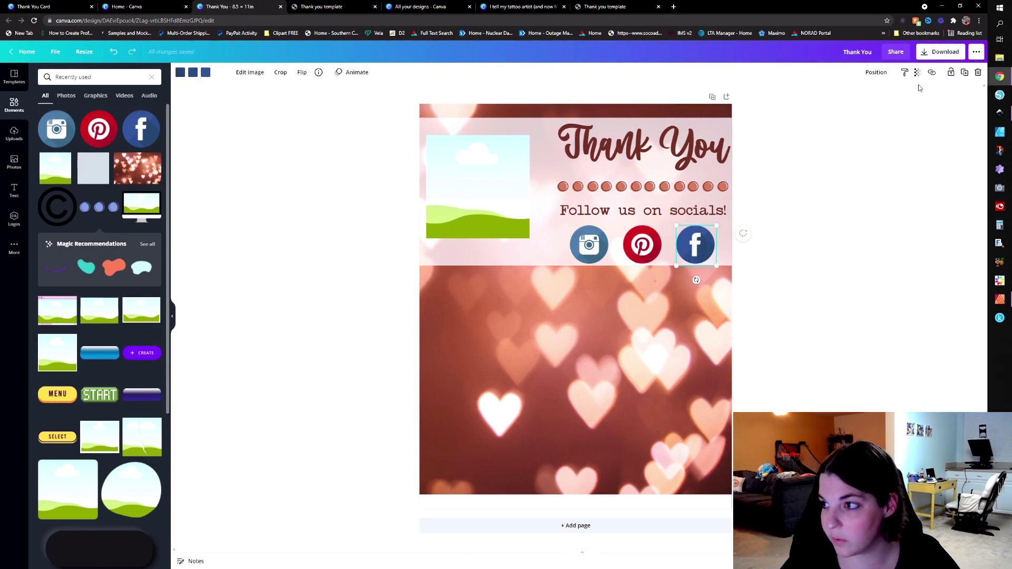
click(931, 75)
text(https://www.facebook.co)
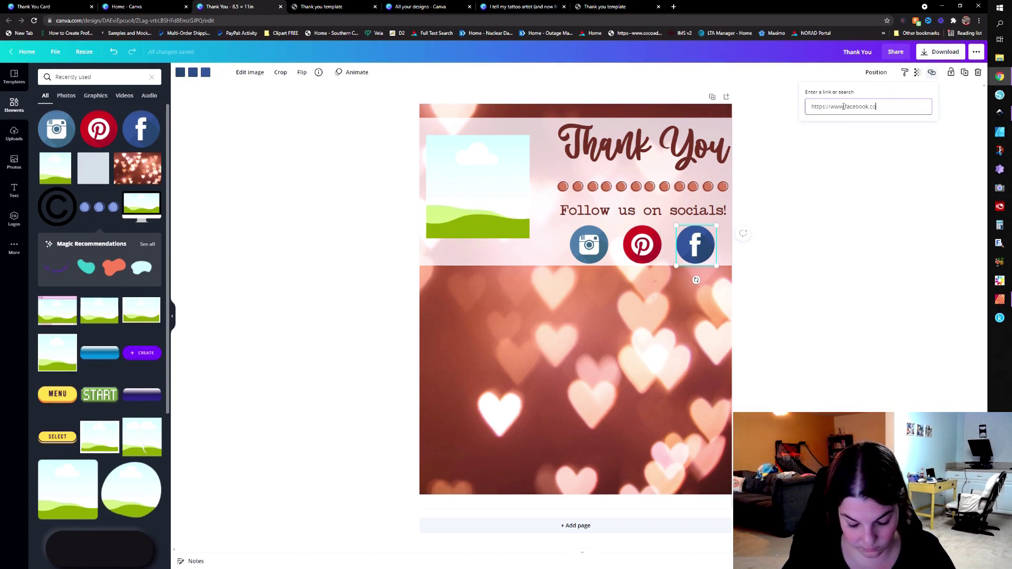
text(m/gr)
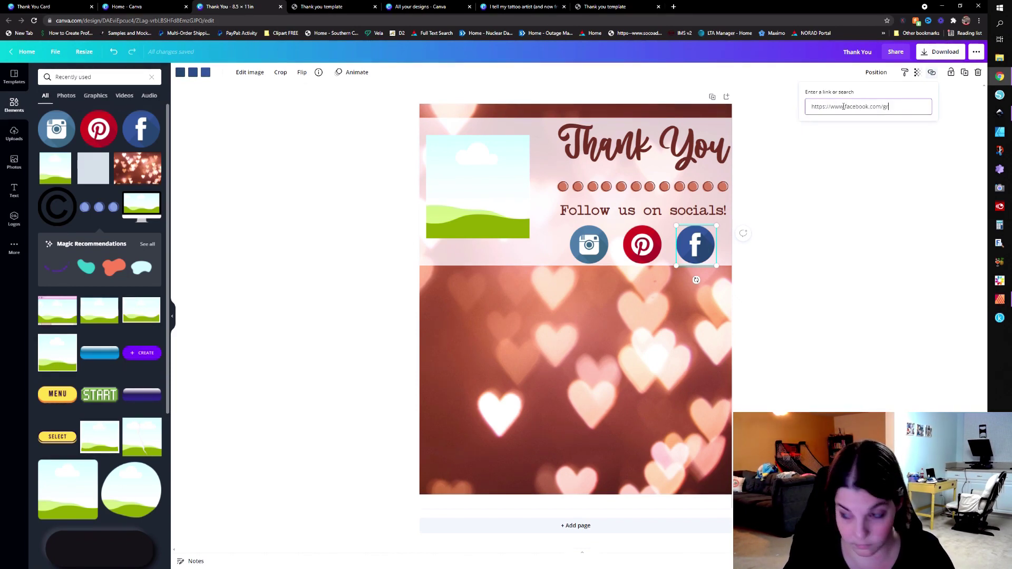
key(BackSpace)
key(BackSpace)
key(BackSpace)
text(/shootingstarsva)
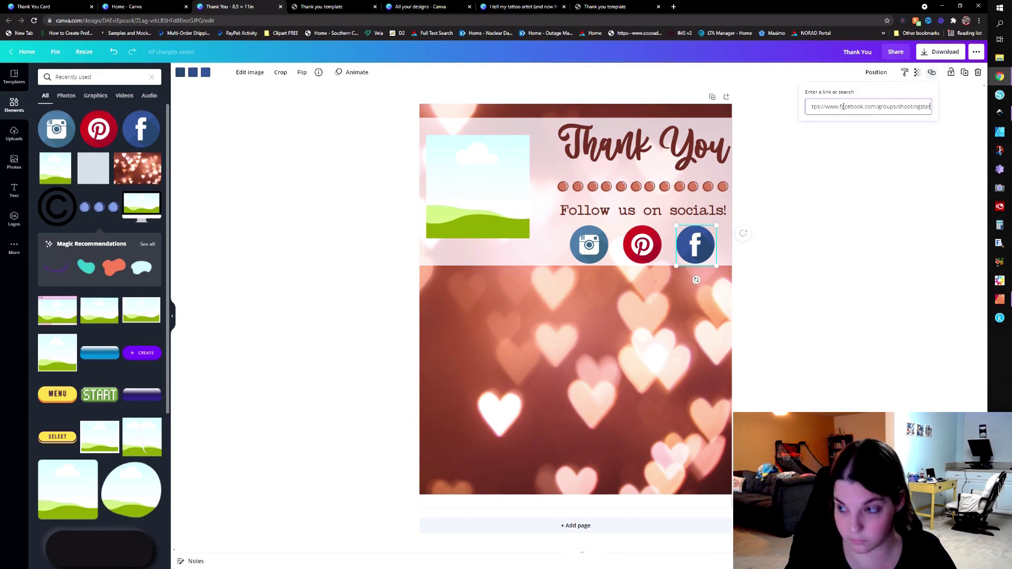
key(Return)
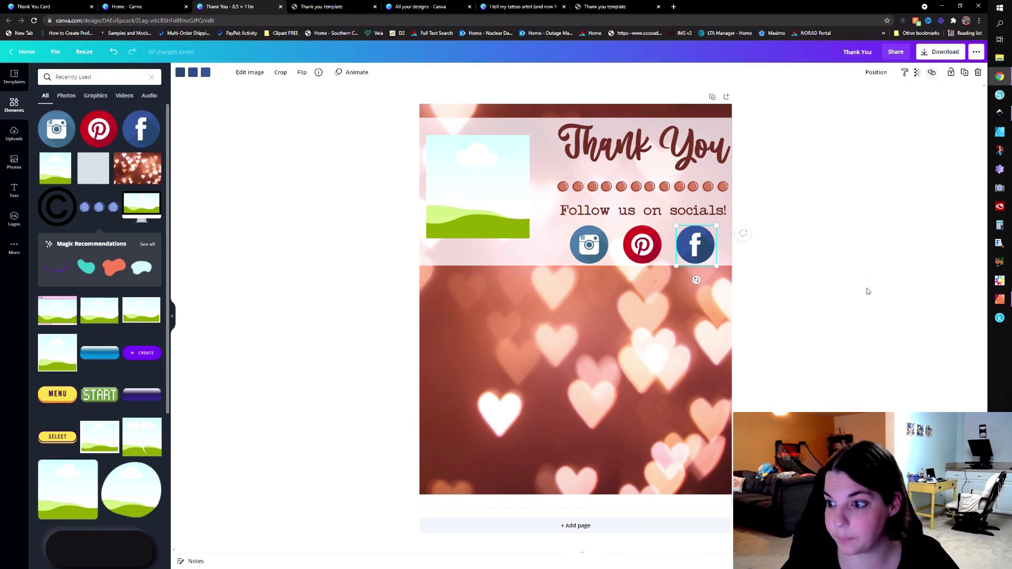
Add the glossy blue rounded button from the recently used elements and center it near the bottom of the page
click(868, 291)
click(25, 107)
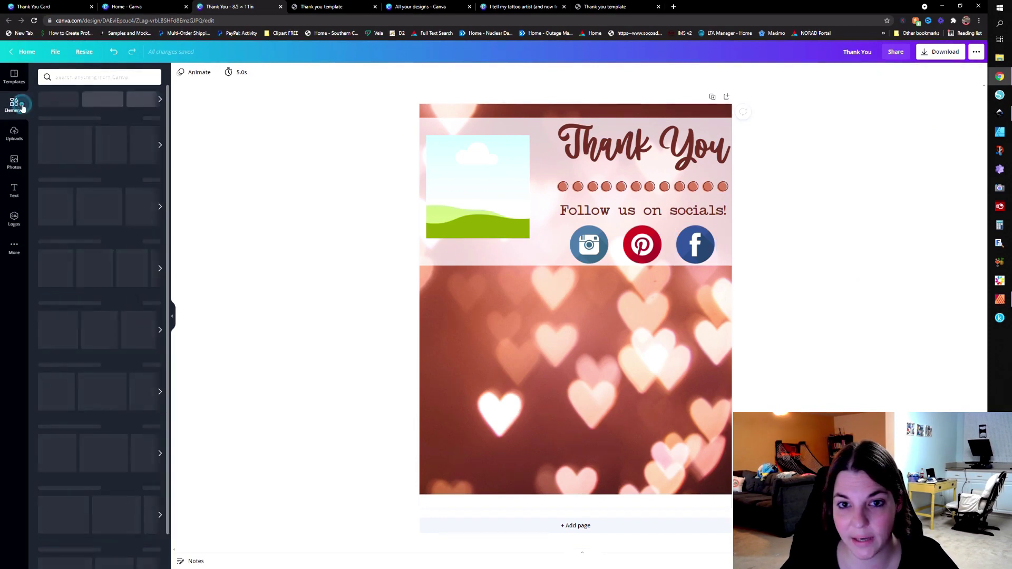
click(151, 117)
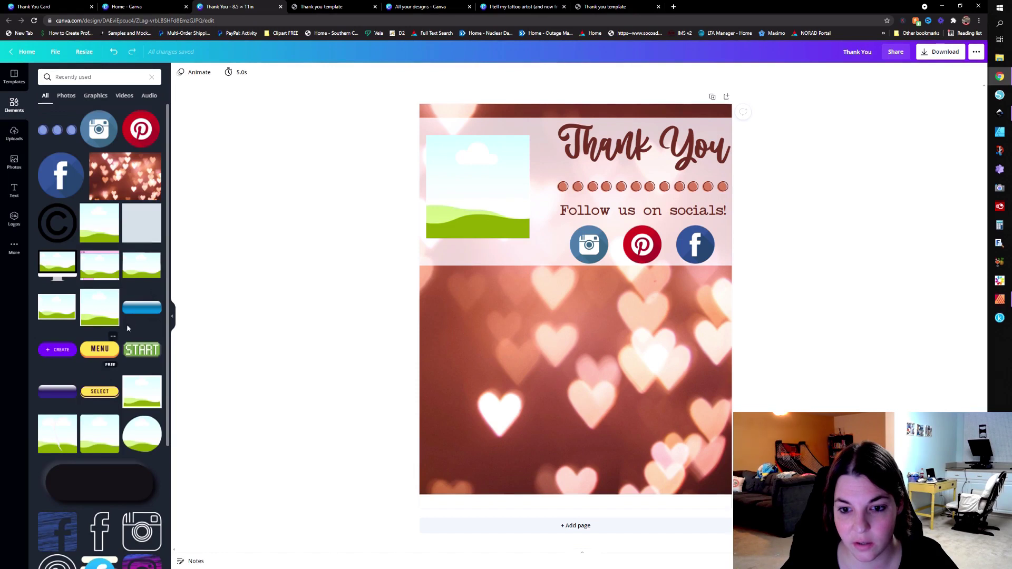
click(142, 308)
drag(561, 305, 459, 432)
drag(555, 408, 578, 448)
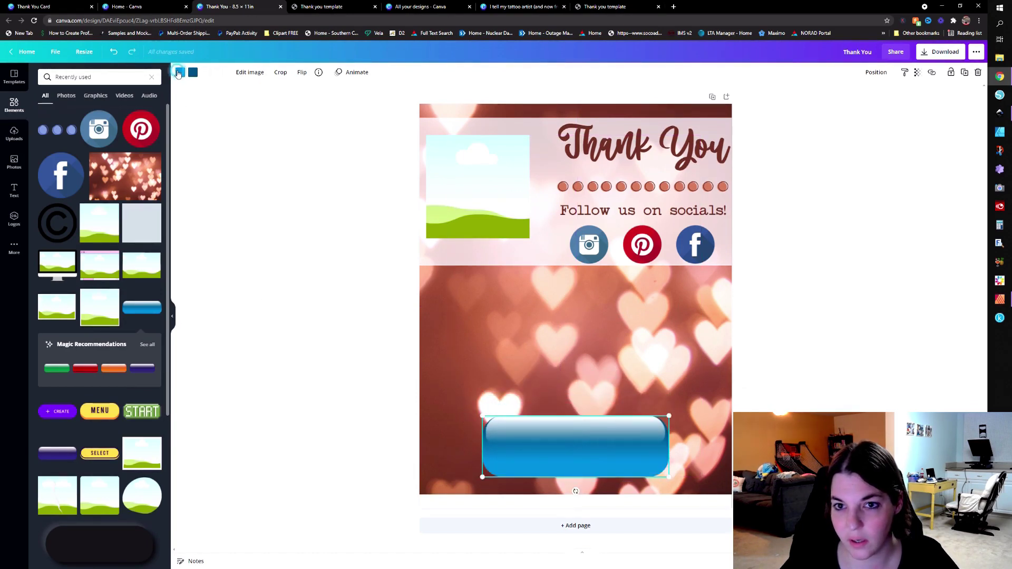
Recolor the button's light blue with the light pink and its dark blue with the terracotta from the photo colors
click(181, 72)
click(88, 296)
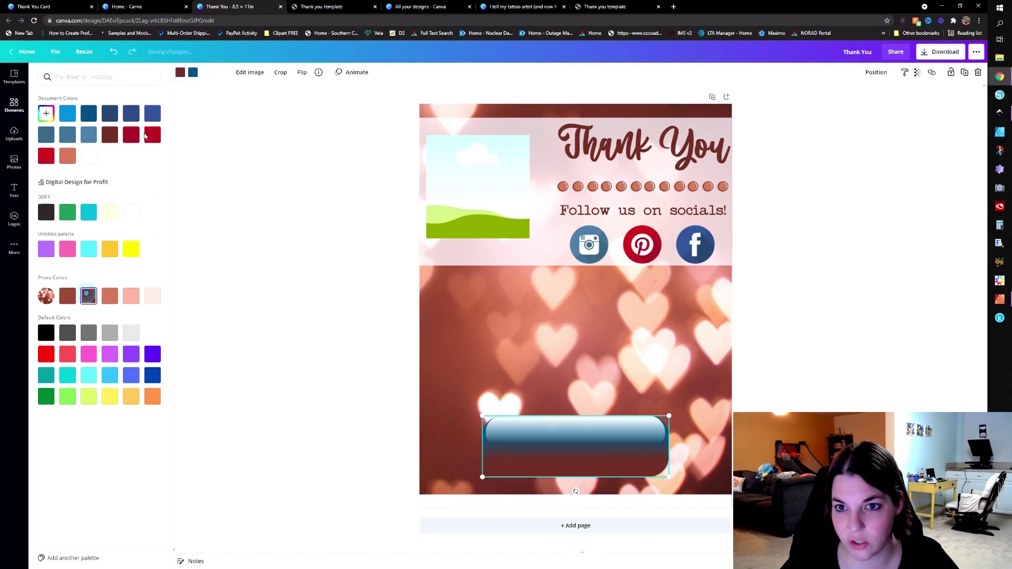
click(192, 73)
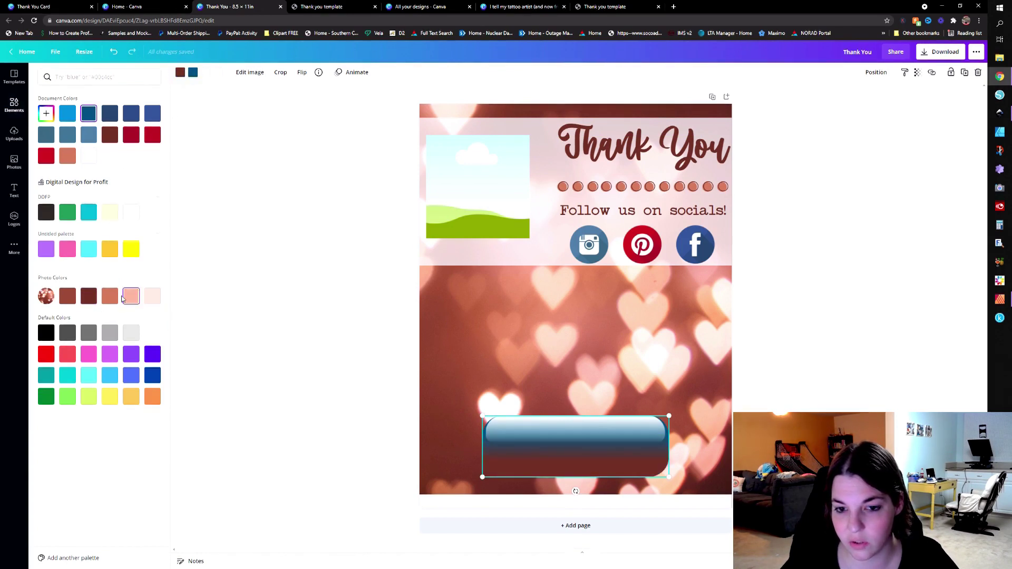
click(110, 297)
click(181, 75)
click(130, 297)
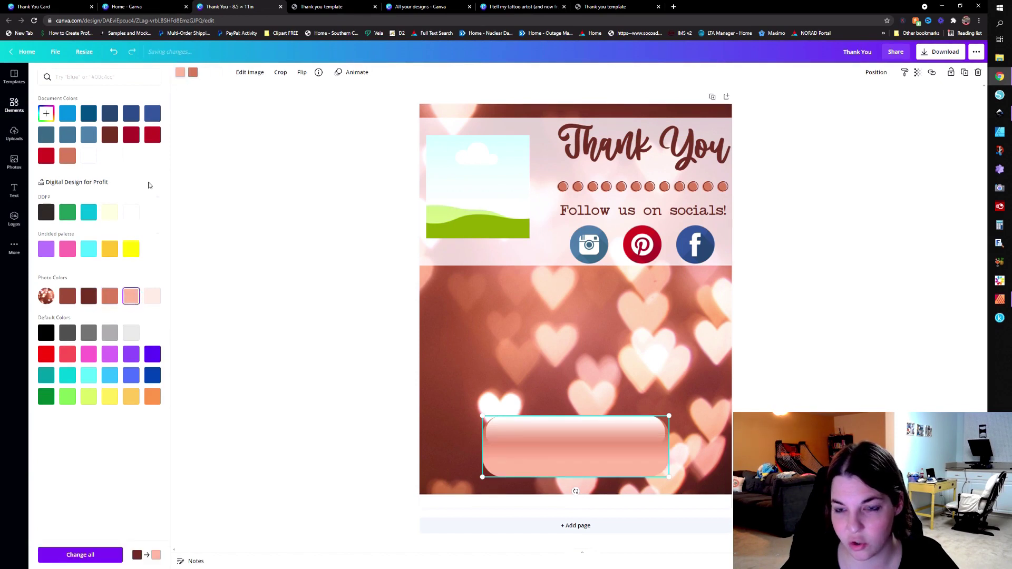
click(192, 74)
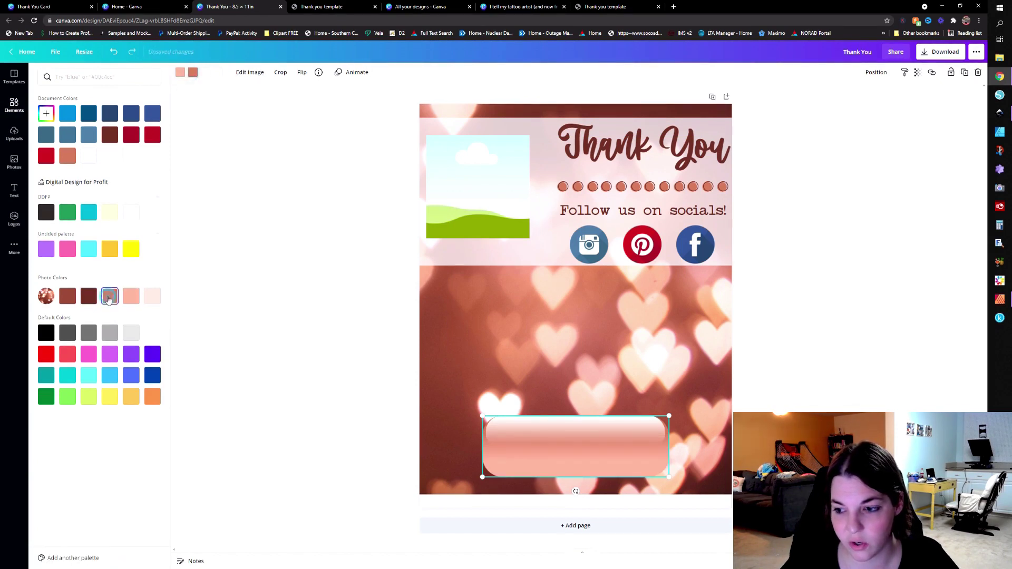
Try the dark brown on the button's white highlight, and settle on the light pink from the photo colors
click(205, 76)
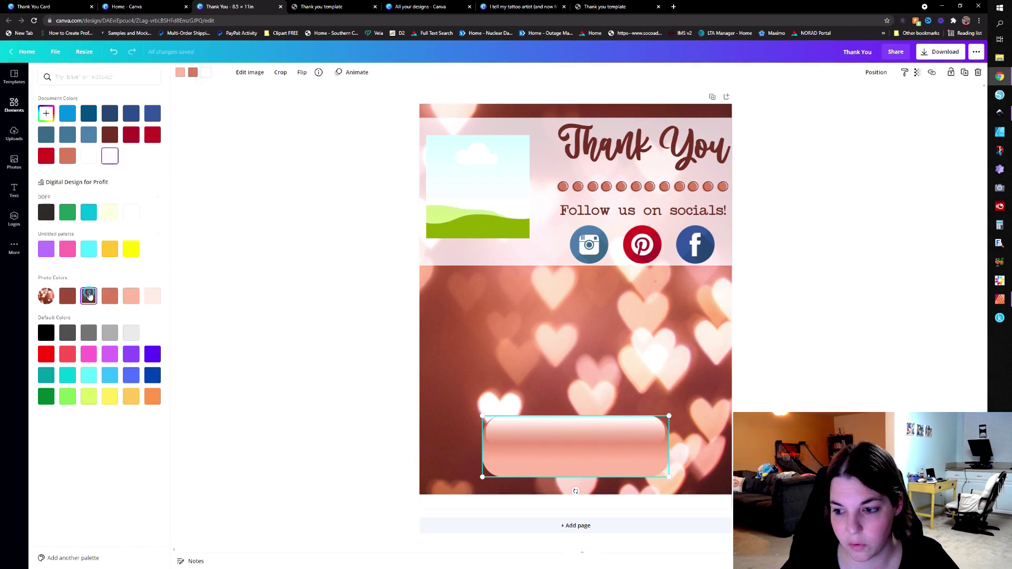
click(88, 295)
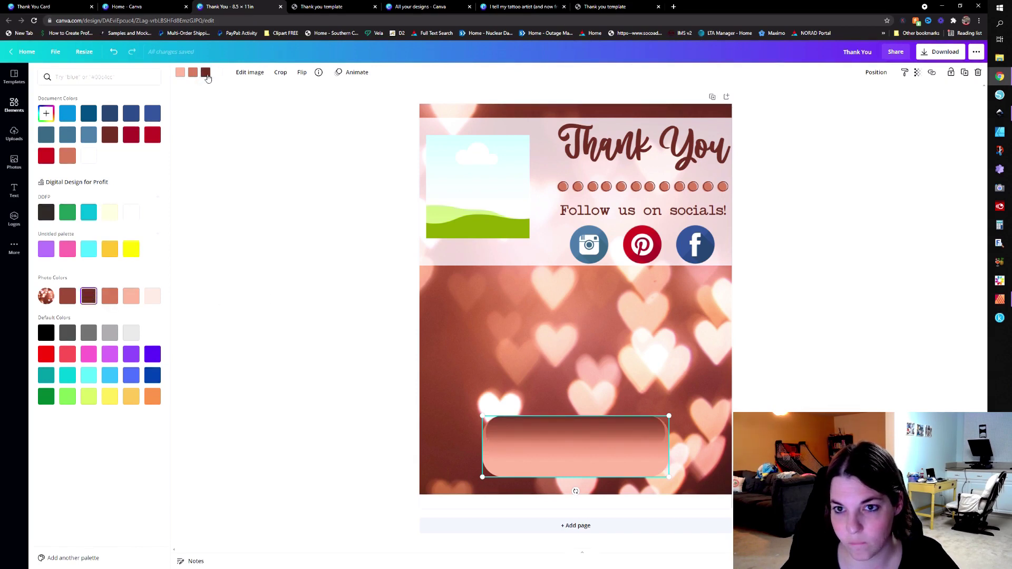
click(131, 297)
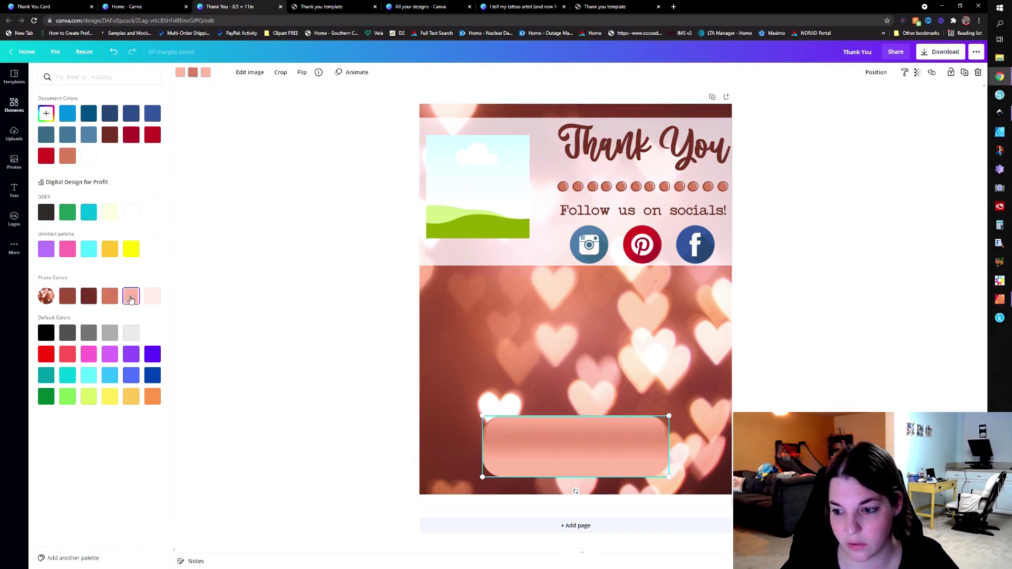
click(283, 284)
click(872, 340)
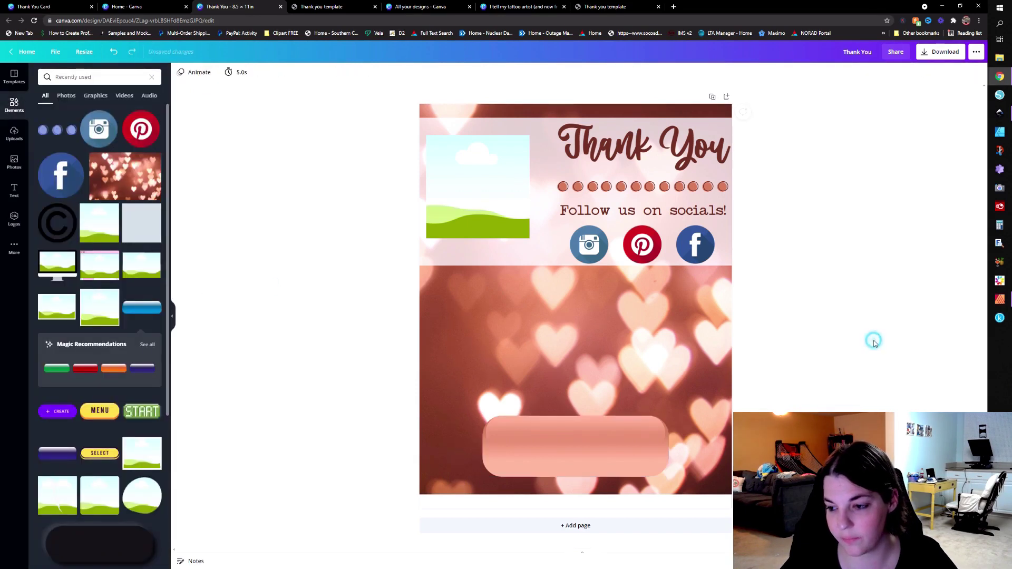
Add a heading that reads "ACCESS NOW!" to the page
click(548, 444)
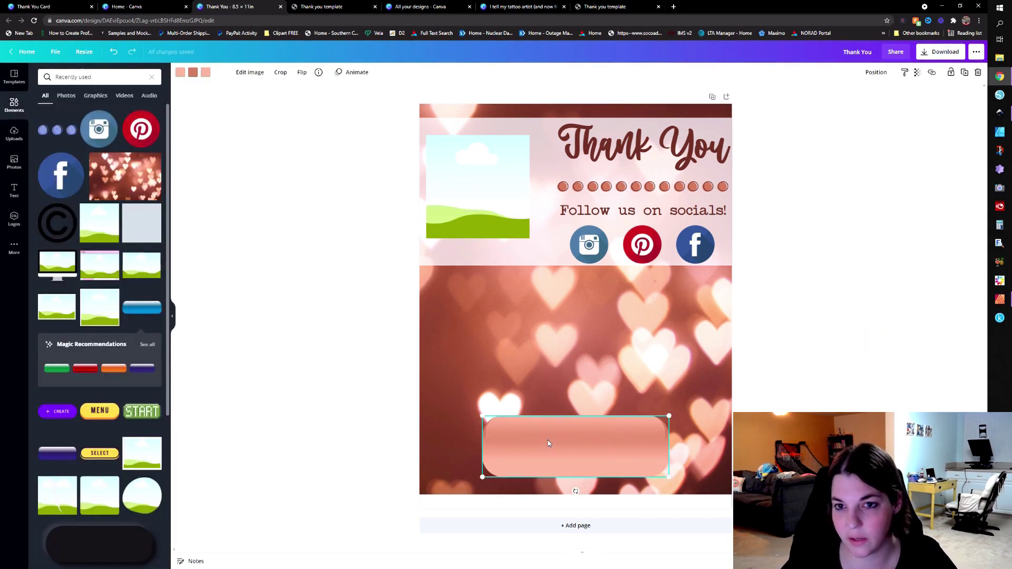
click(15, 189)
click(75, 122)
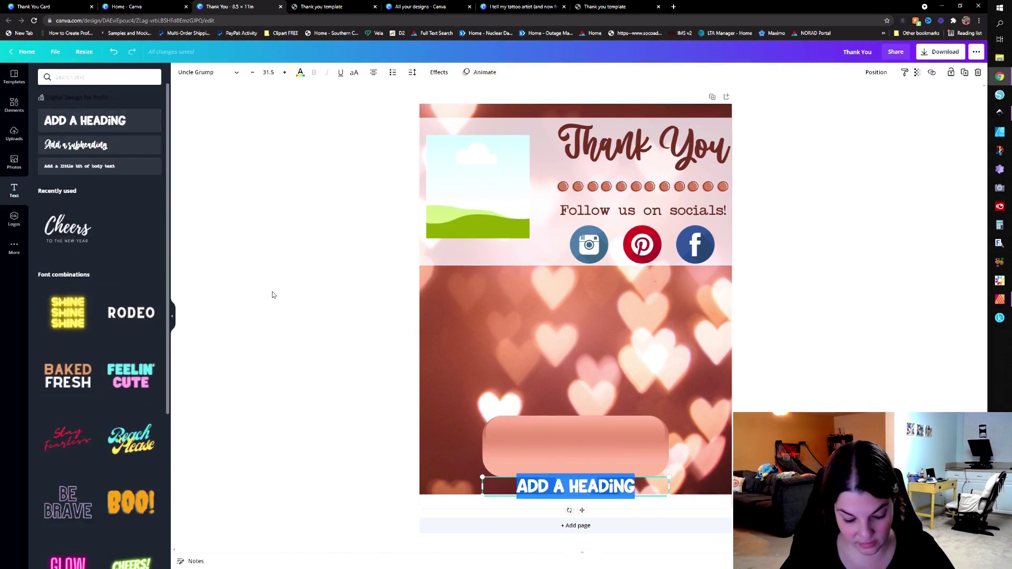
text(ACCESS NOW!)
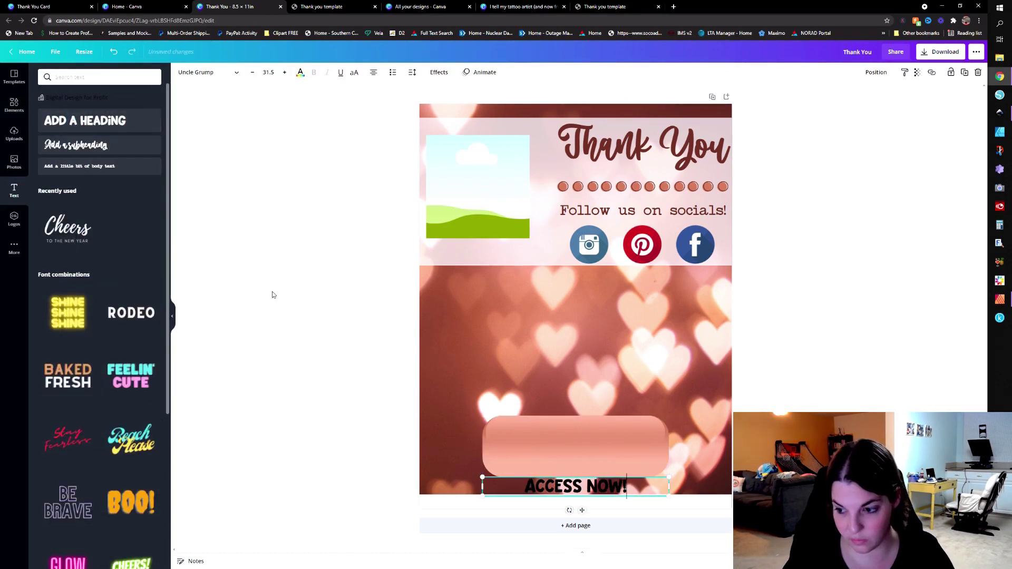
click(246, 336)
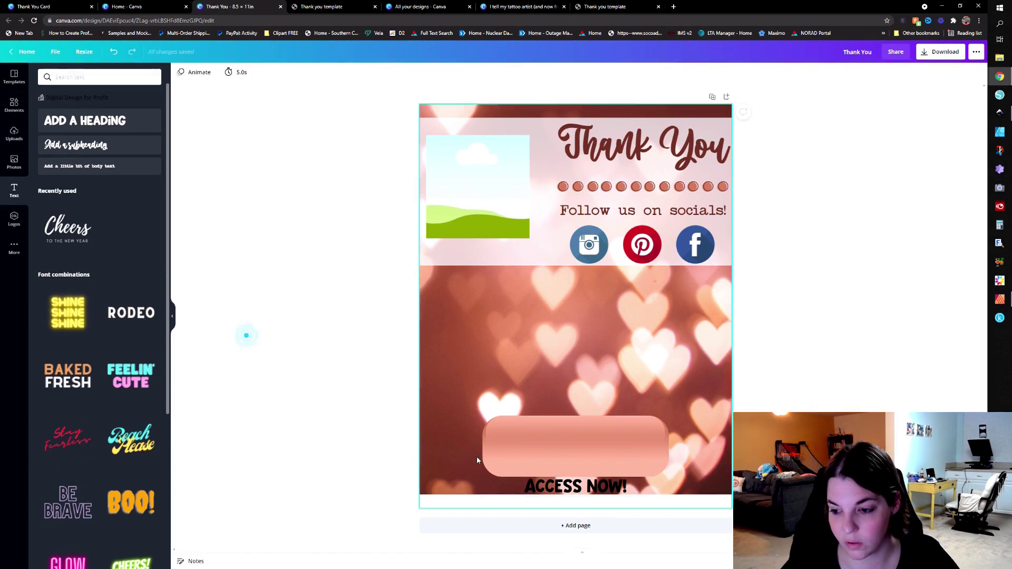
Enlarge the "ACCESS NOW!" heading to font size 52.3 over the pink button and align both on their vertical middle
drag(543, 491, 490, 475)
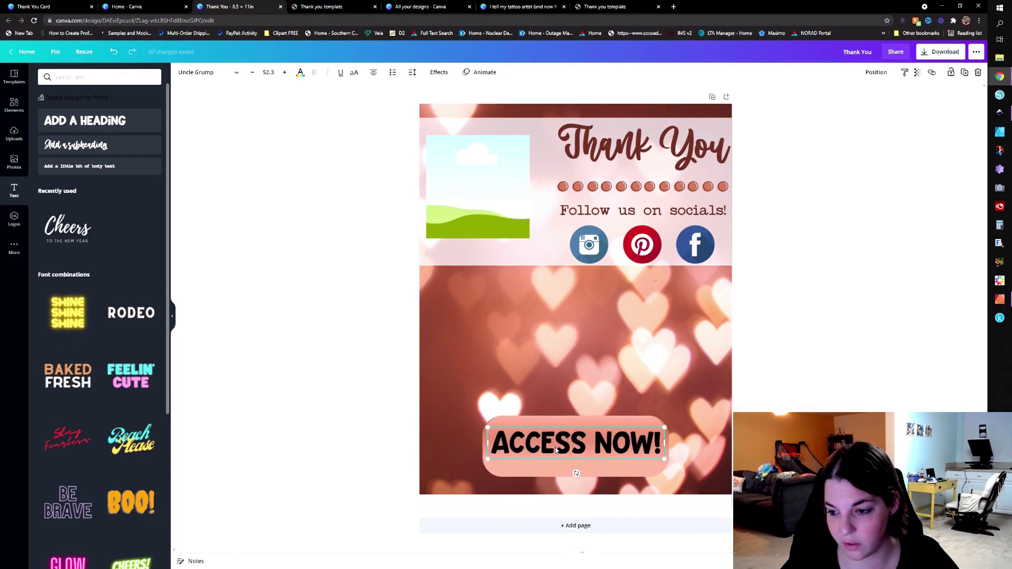
click(535, 474)
click(536, 451)
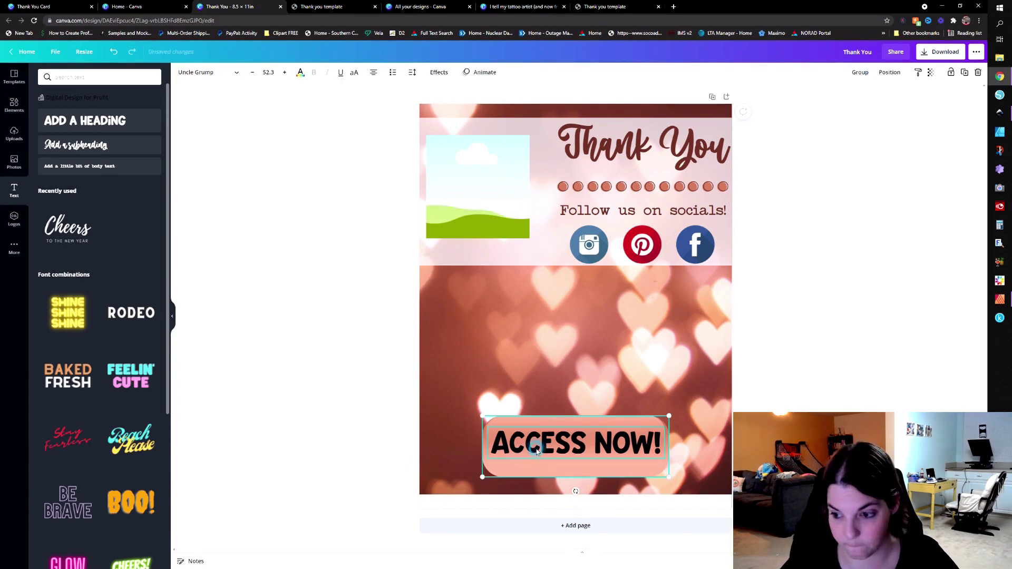
click(864, 74)
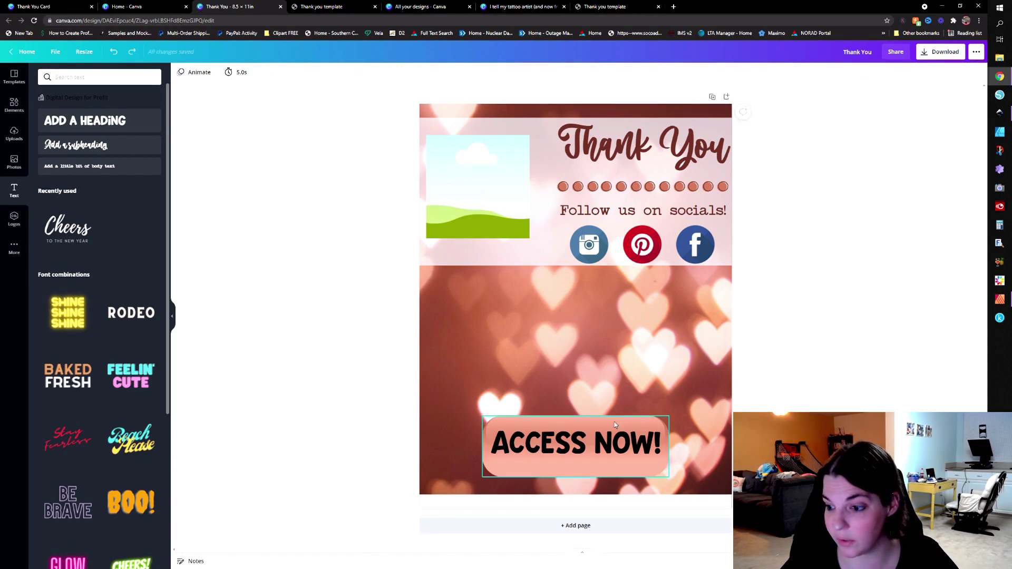
click(606, 443)
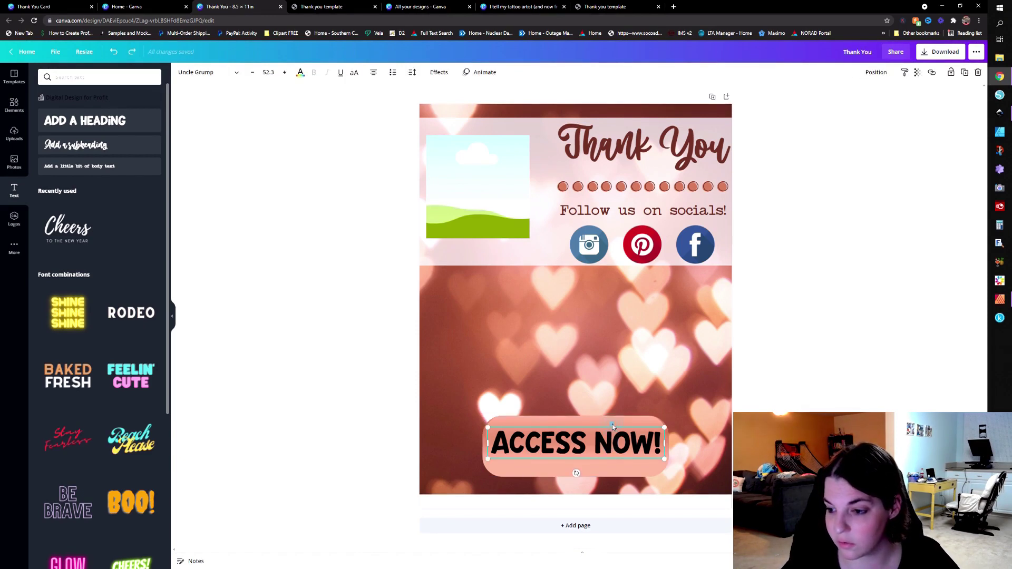
click(583, 469)
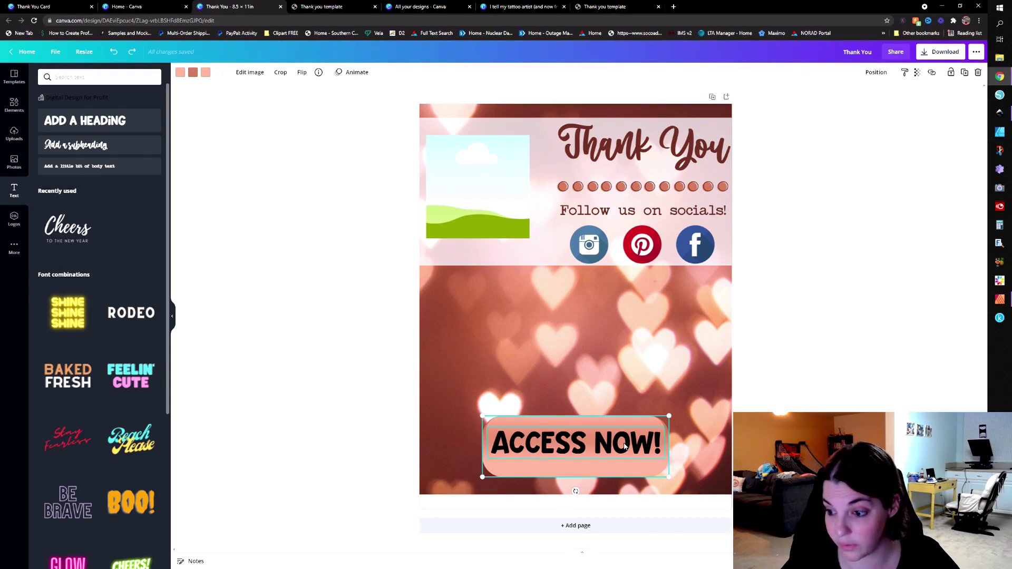
shift+click(624, 446)
click(889, 72)
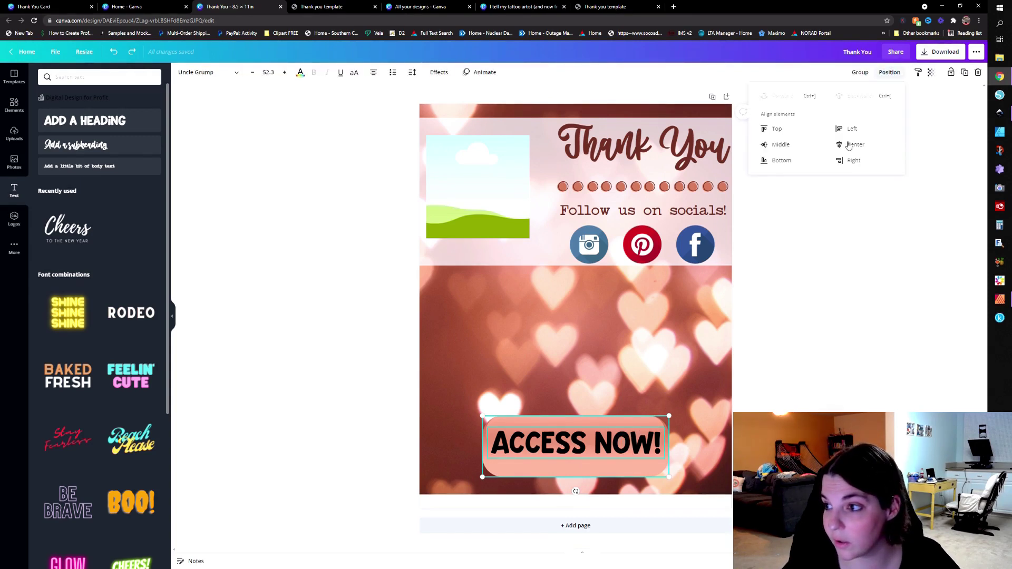
click(780, 145)
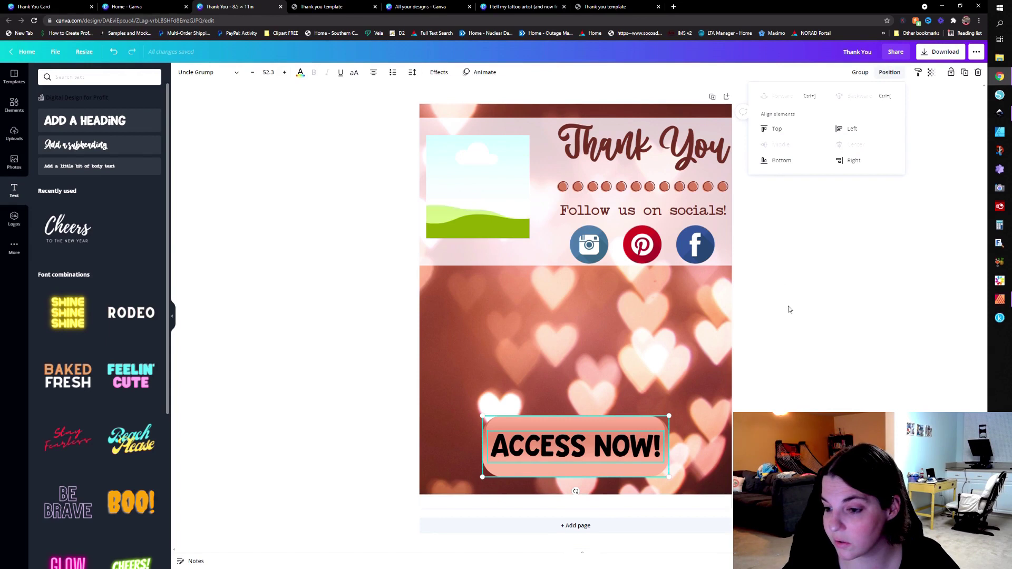
Group the "ACCESS NOW!" heading with its button and add the copied template preview link to the group
click(859, 74)
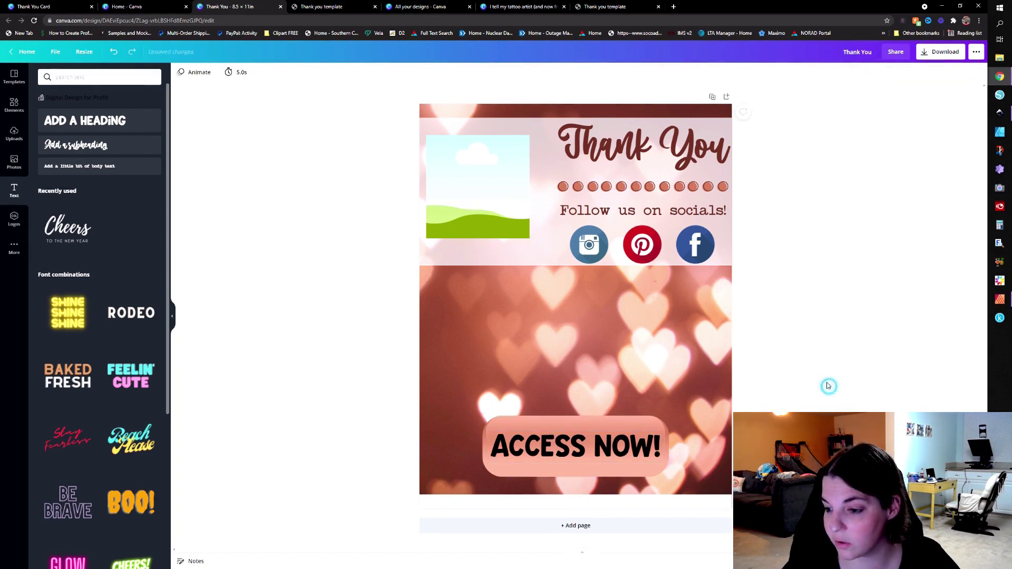
click(931, 75)
key(ctrl+v)
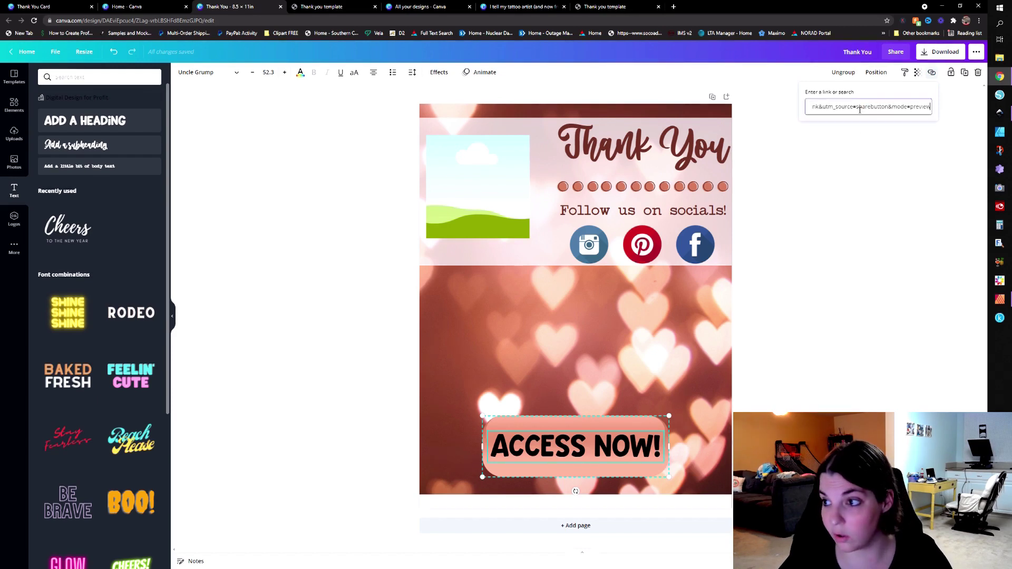
key(Return)
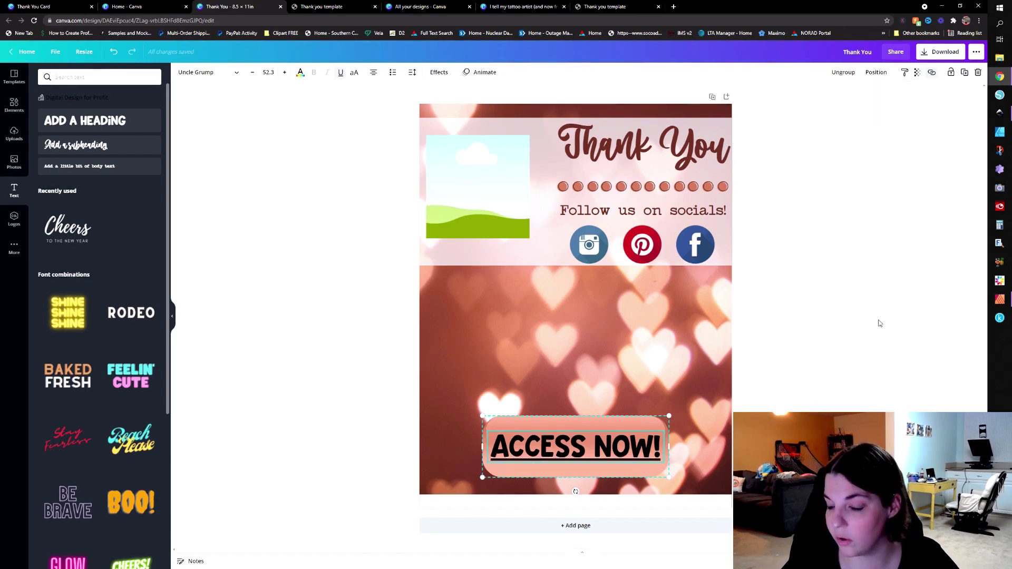
click(878, 319)
Recolor the "ACCESS NOW!" text with the dark brown from the document colors
click(613, 456)
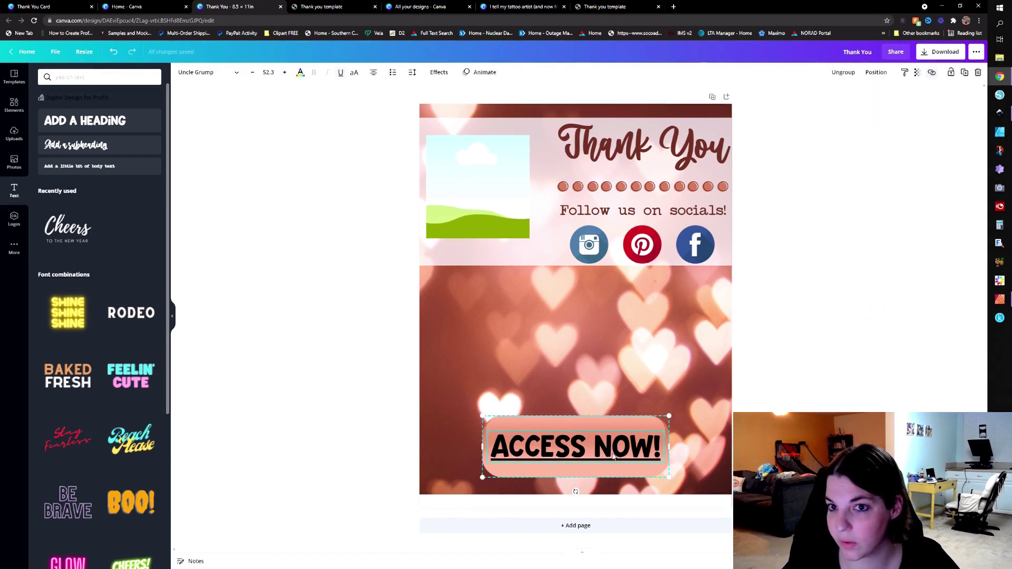
click(301, 73)
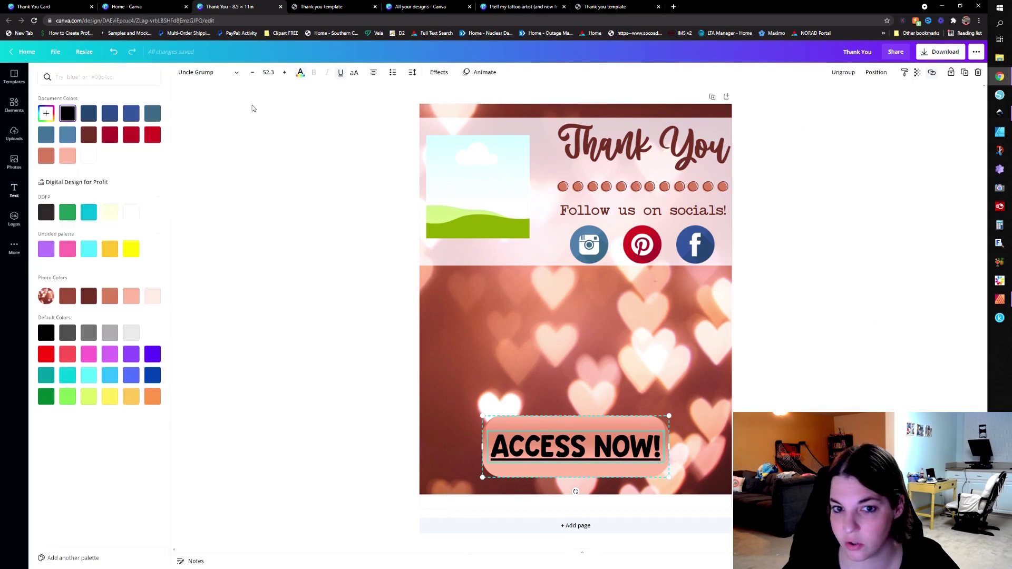
click(92, 140)
click(232, 324)
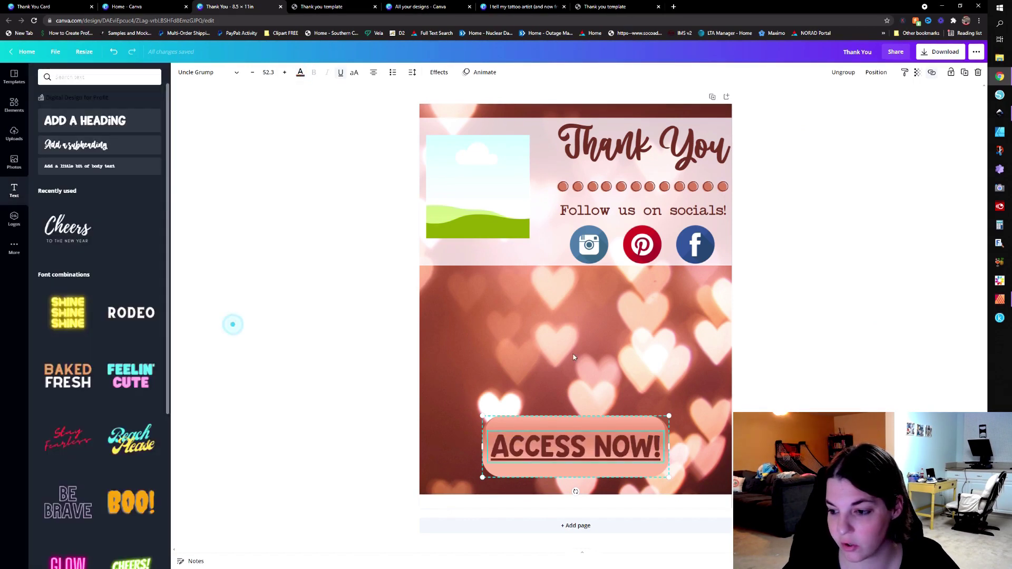
click(842, 368)
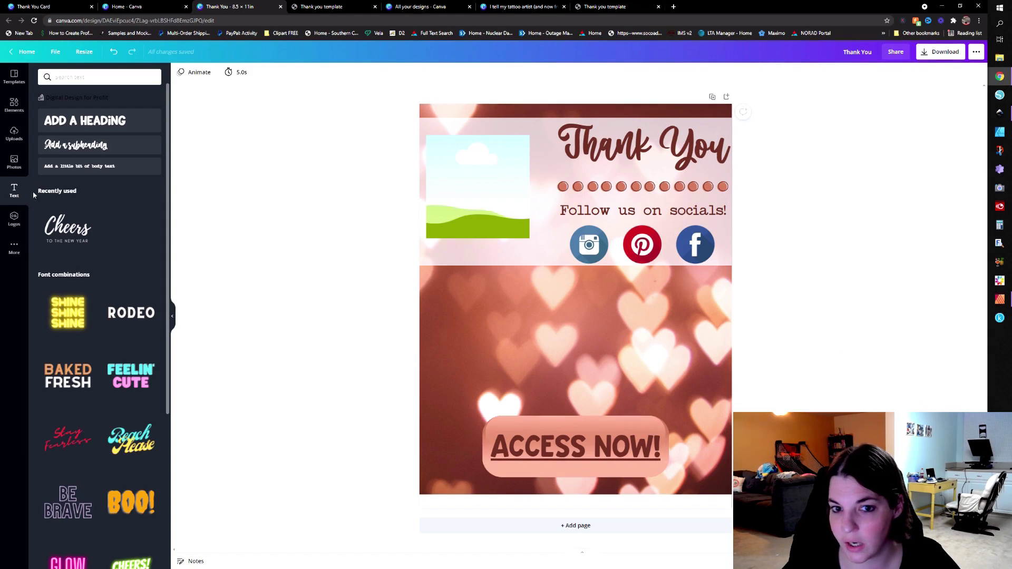
Add the computer monitor frame from the recently used elements and place it between the social icons and the button
click(5, 105)
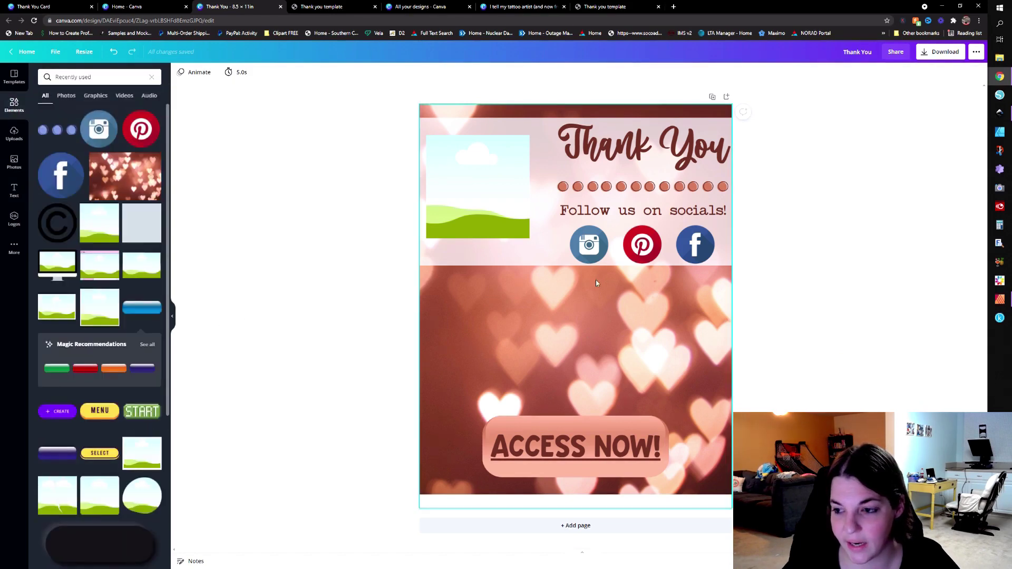
click(11, 81)
click(8, 109)
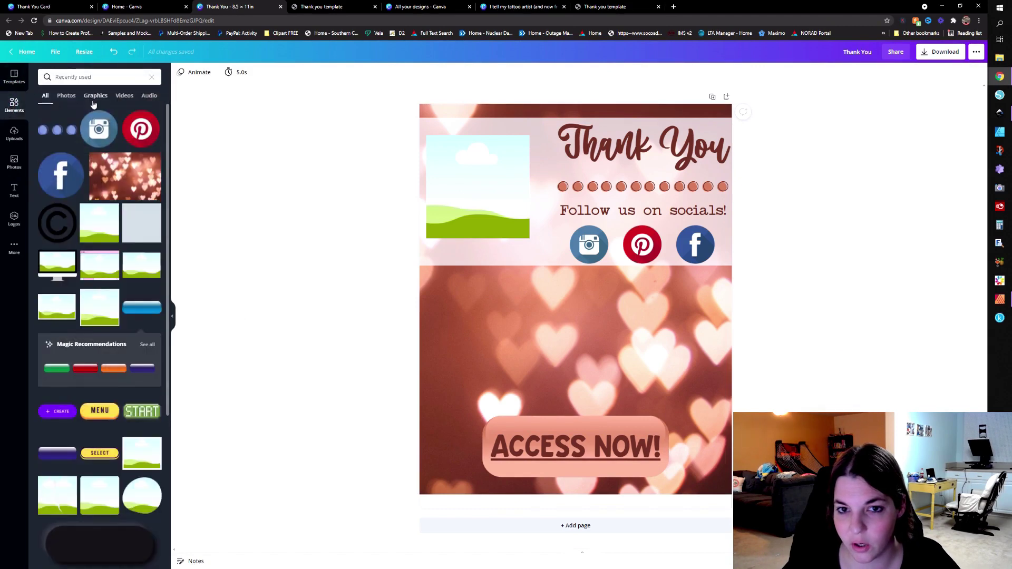
click(153, 78)
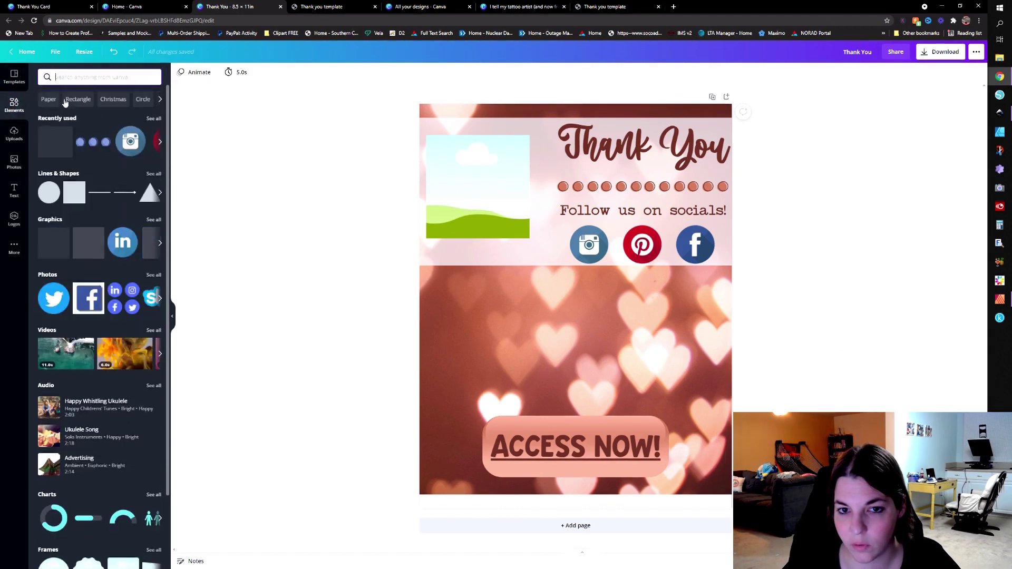
click(149, 120)
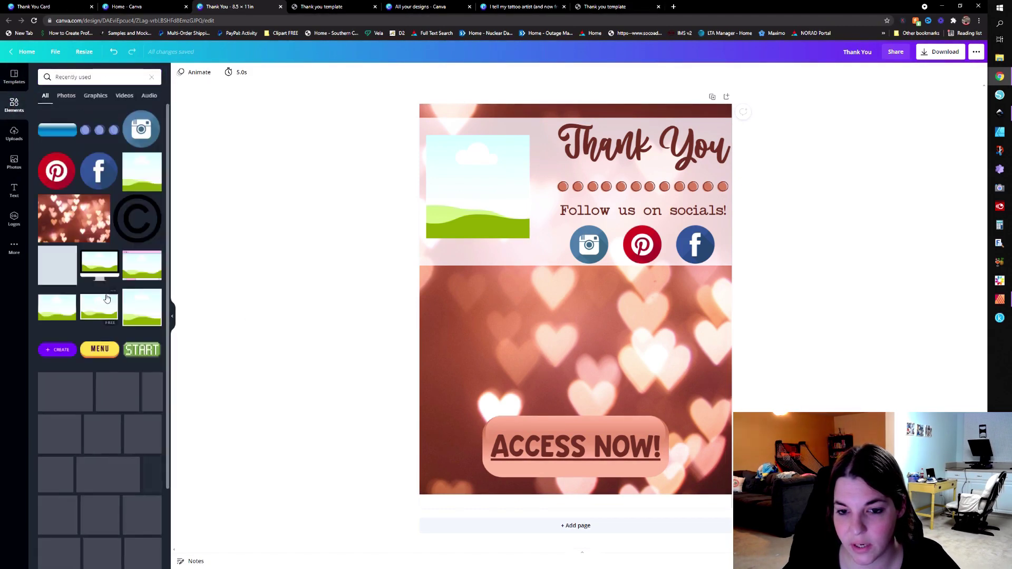
click(97, 270)
drag(558, 313, 565, 348)
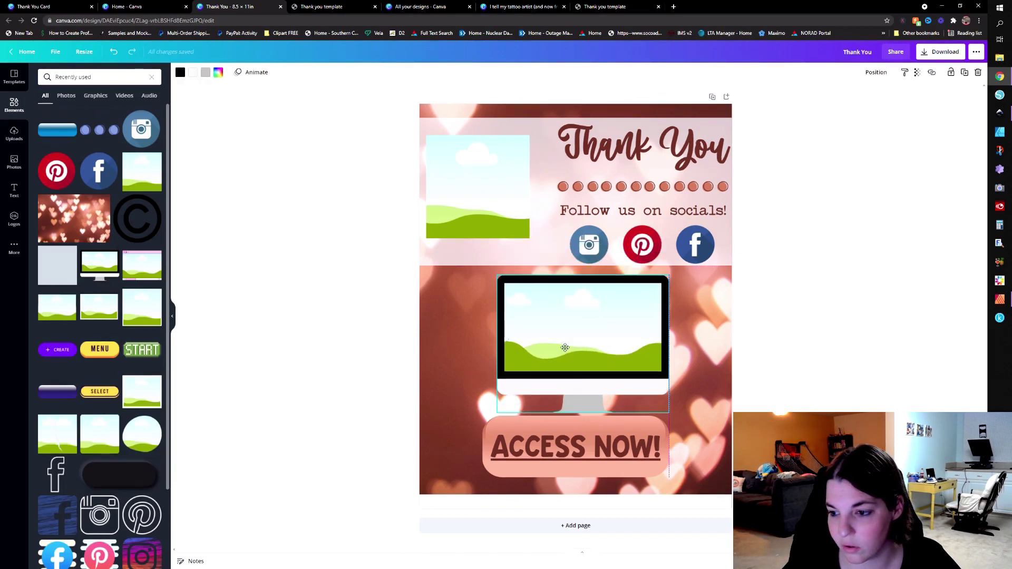
click(828, 373)
Move the grouped "ACCESS NOW!" button slightly lower, leaving a gap beneath the monitor frame
drag(604, 443, 604, 450)
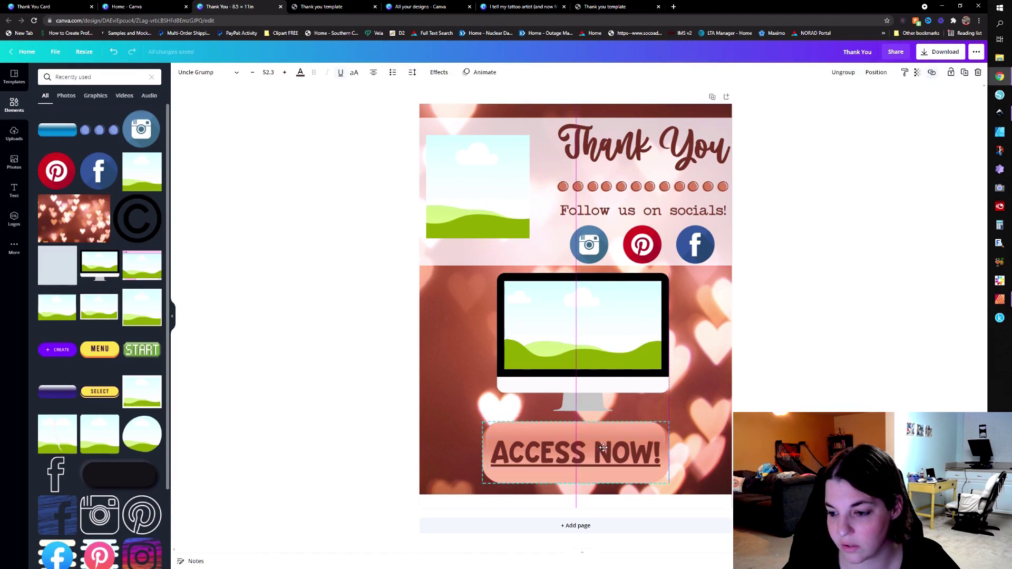
click(588, 334)
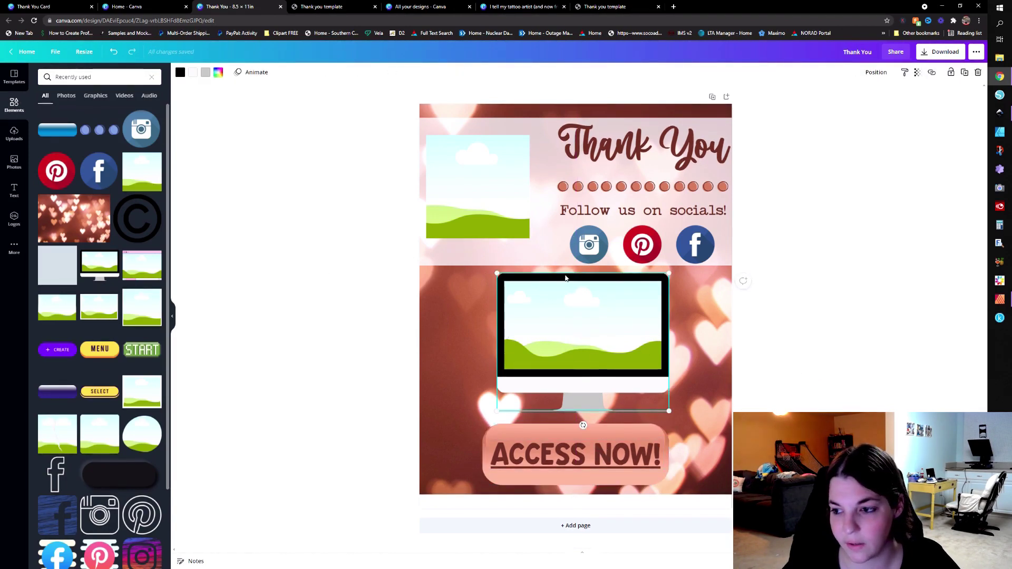
click(300, 216)
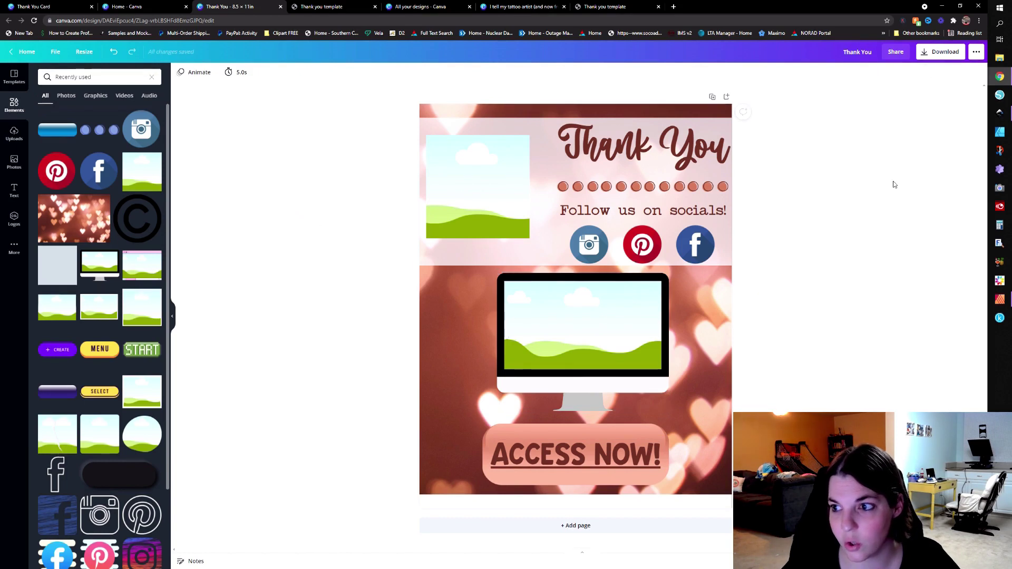